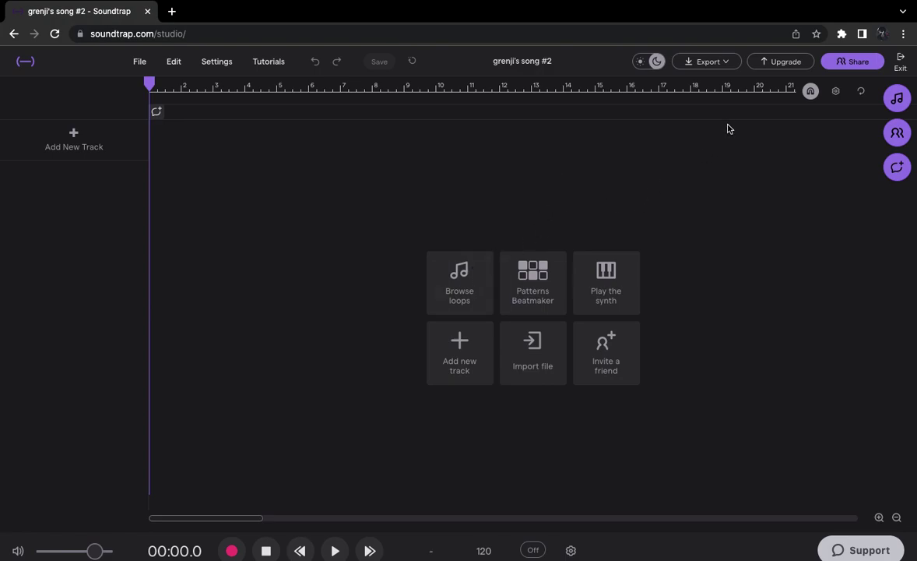
# Preview drum loops in the loop library, favorite Jetsonmade - Neekin (HH) and add it as the first track.
pyautogui.click(461, 289)
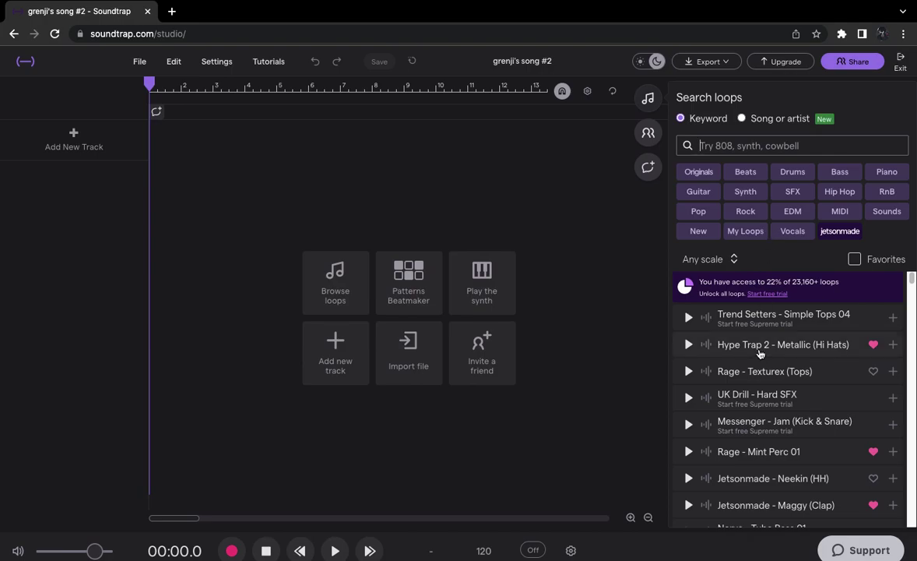
pyautogui.scroll(-1, 759, 354)
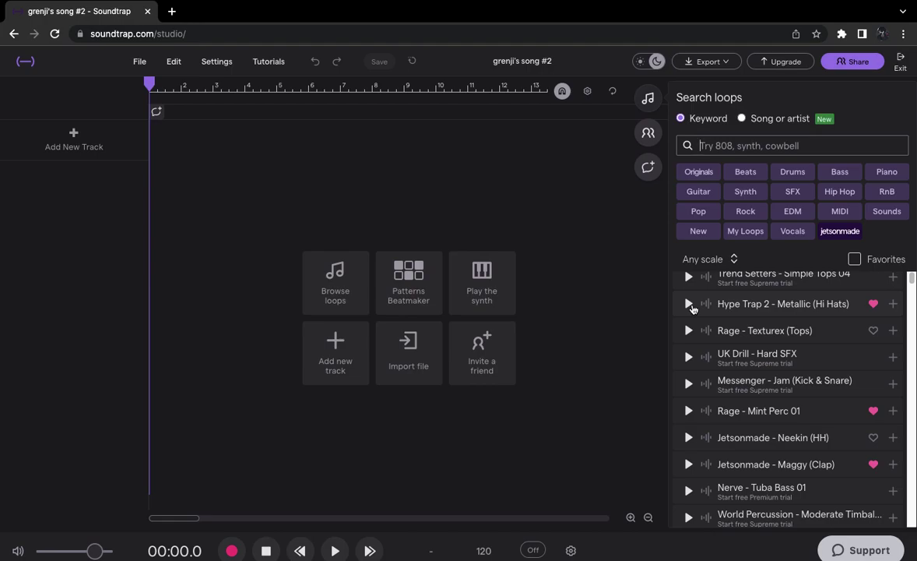
pyautogui.click(689, 304)
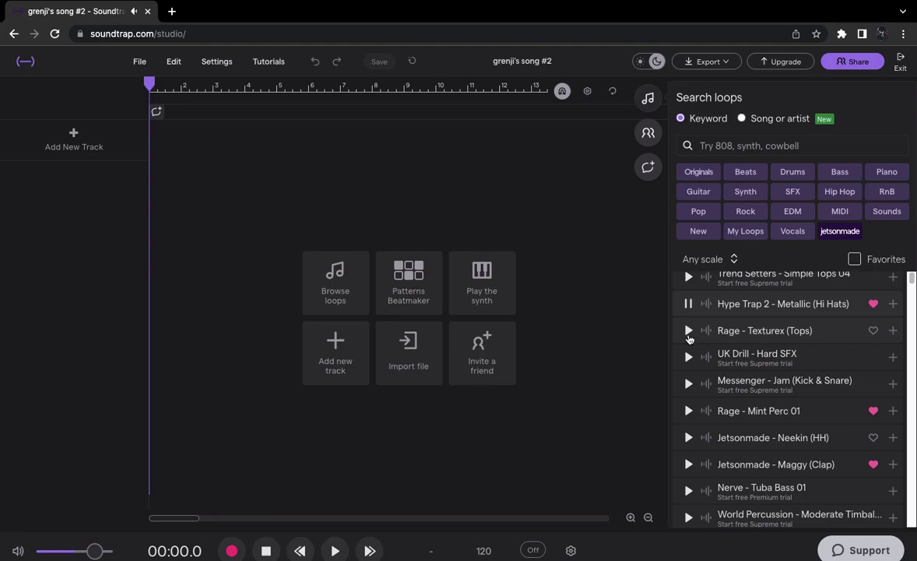
pyautogui.click(688, 411)
pyautogui.click(687, 438)
pyautogui.click(874, 437)
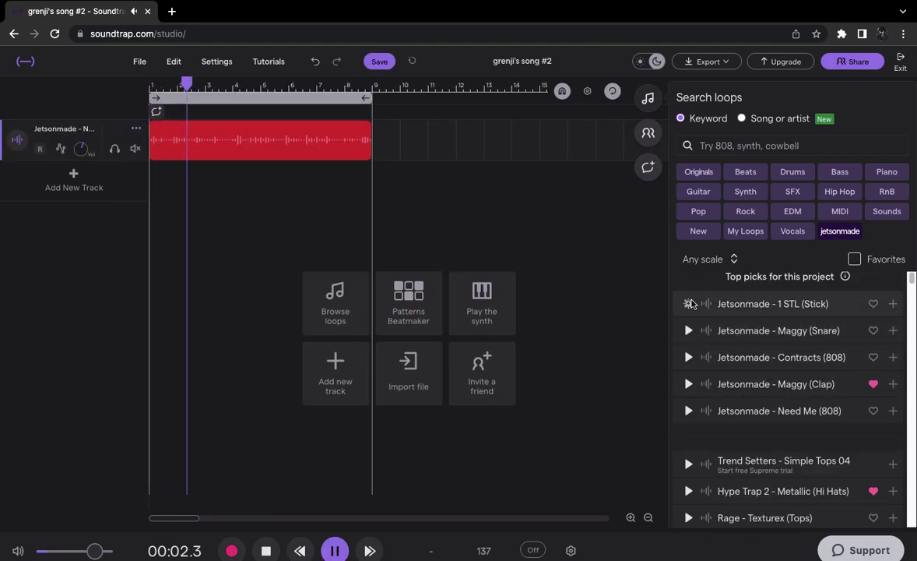
# Audition Jetsonmade - 1 STL (Stick) against the hi-hat track, favorite it and add it as a second track.
pyautogui.click(689, 303)
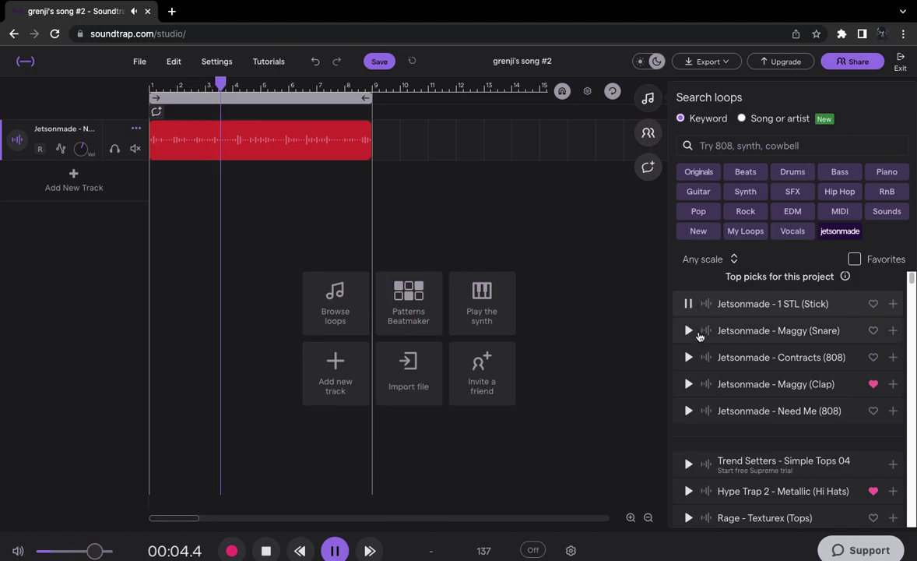
pyautogui.click(335, 550)
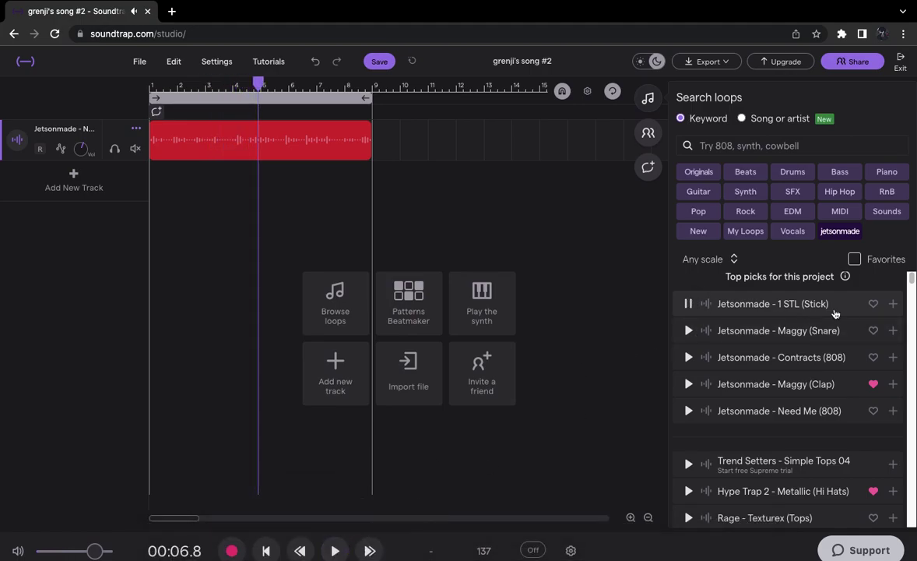
pyautogui.click(874, 303)
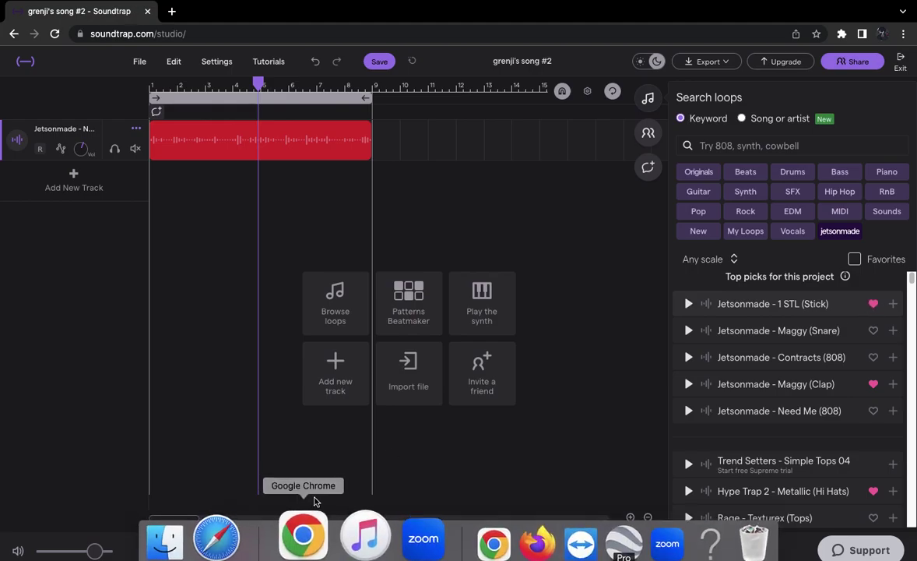
pyautogui.click(334, 551)
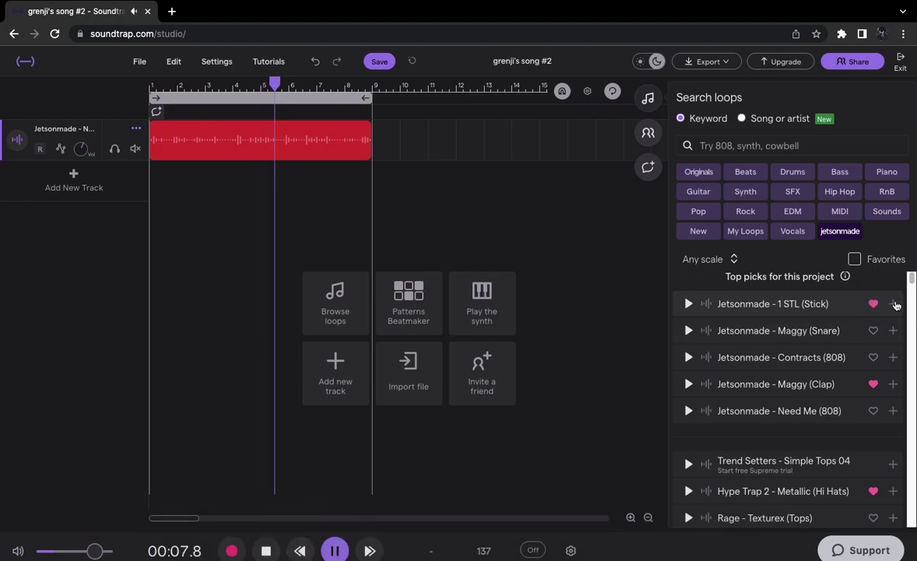
pyautogui.click(893, 304)
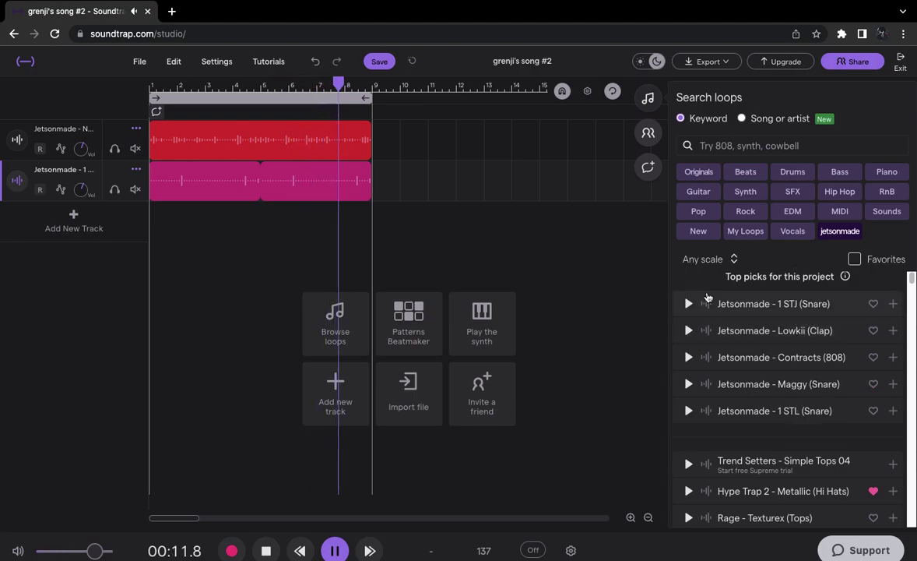
# Audition the recommended Jetsonmade loops 1 STJ (Snare), Contracts (808), Maggy (Snare) and 1 STL (Snare), alone and with the project playing.
pyautogui.click(688, 304)
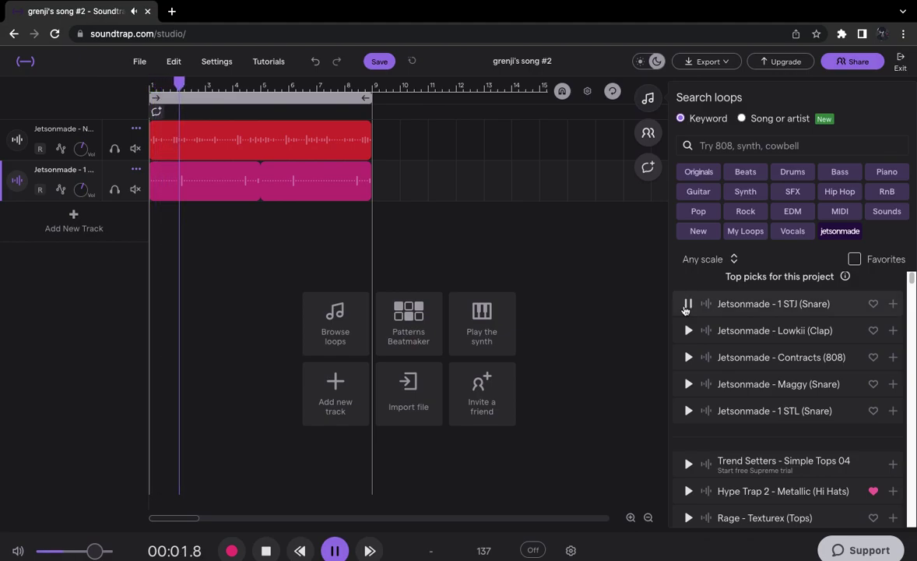
pyautogui.click(335, 551)
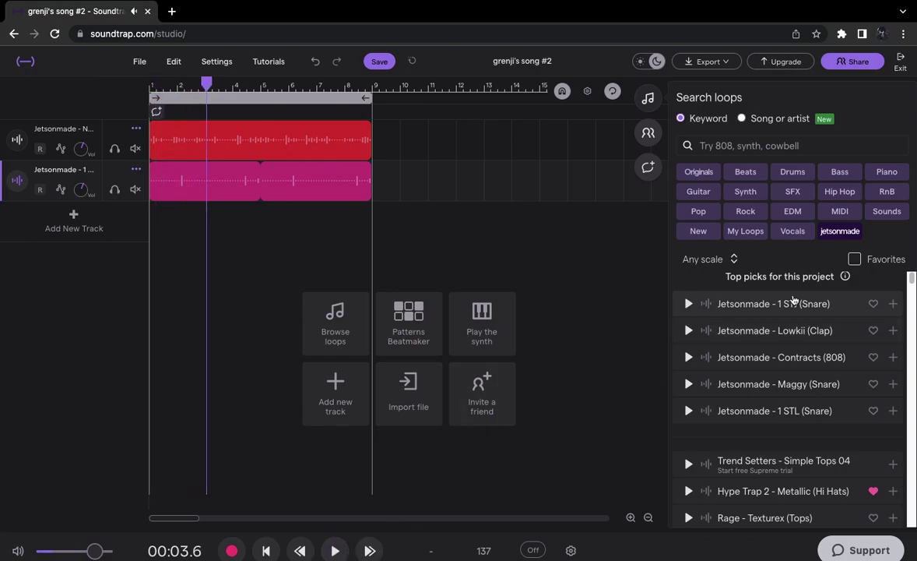
pyautogui.click(688, 305)
pyautogui.click(688, 356)
pyautogui.scroll(-1, 688, 358)
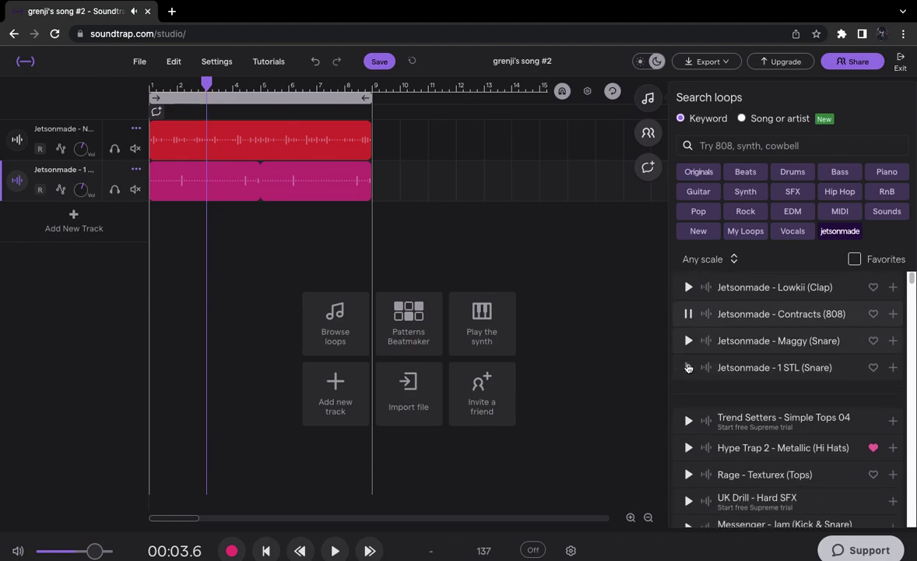
pyautogui.click(336, 547)
pyautogui.click(688, 341)
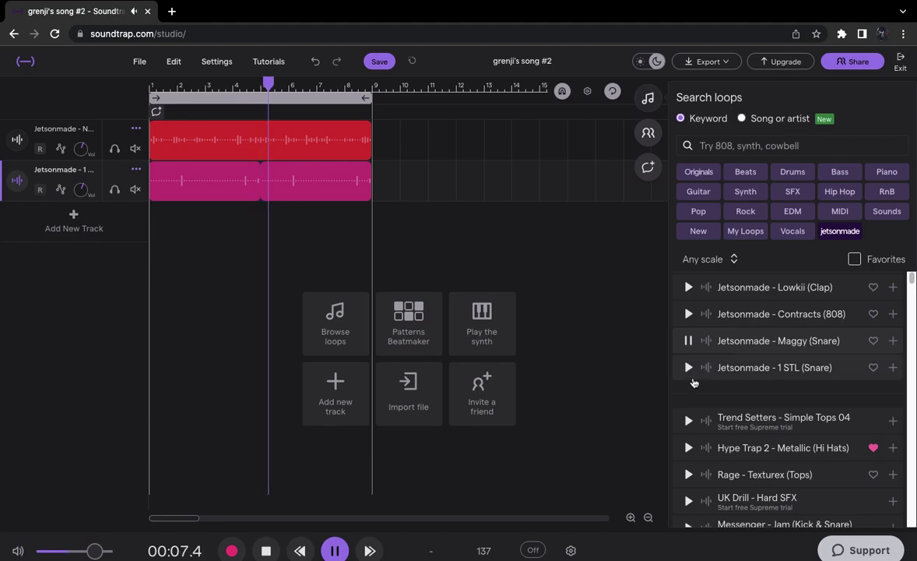
pyautogui.click(336, 550)
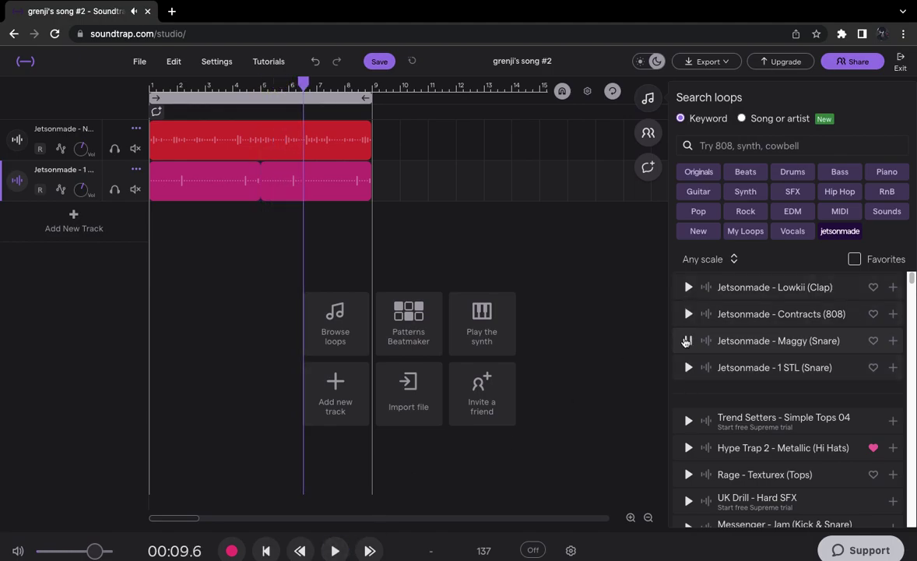
pyautogui.click(689, 368)
pyautogui.scroll(-1, 689, 369)
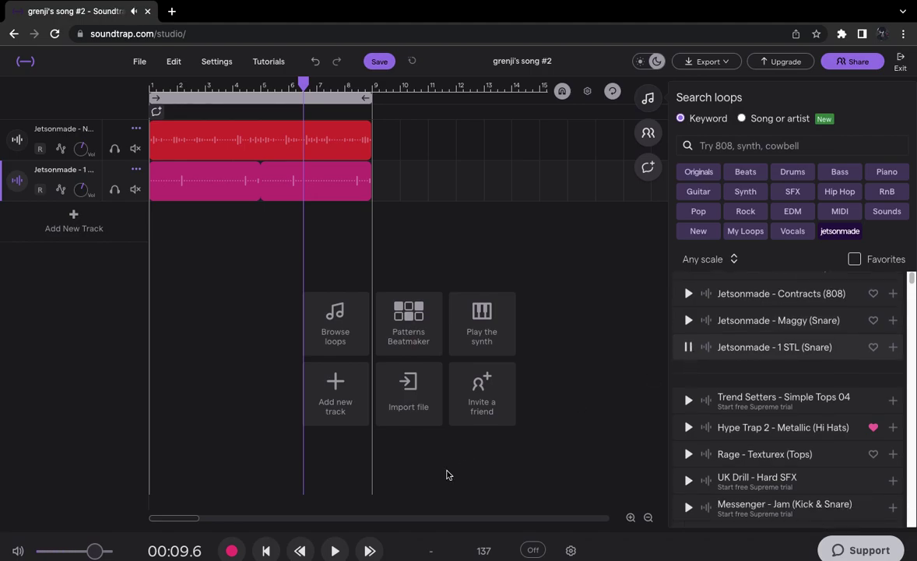
pyautogui.click(336, 550)
# Audition Rage - Texturex (Tops) over the playing beat, favorite it and add it as a third track.
pyautogui.click(682, 454)
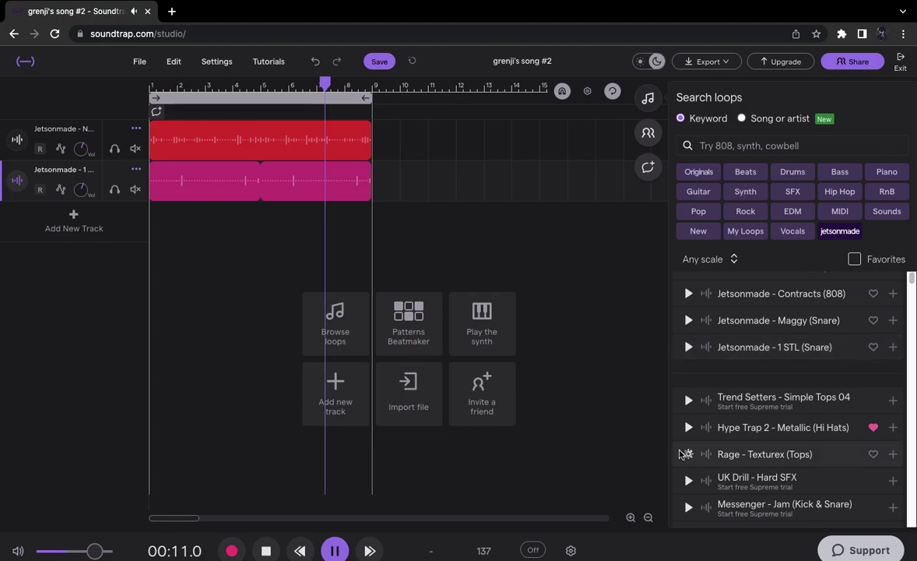
pyautogui.scroll(-3, 870, 380)
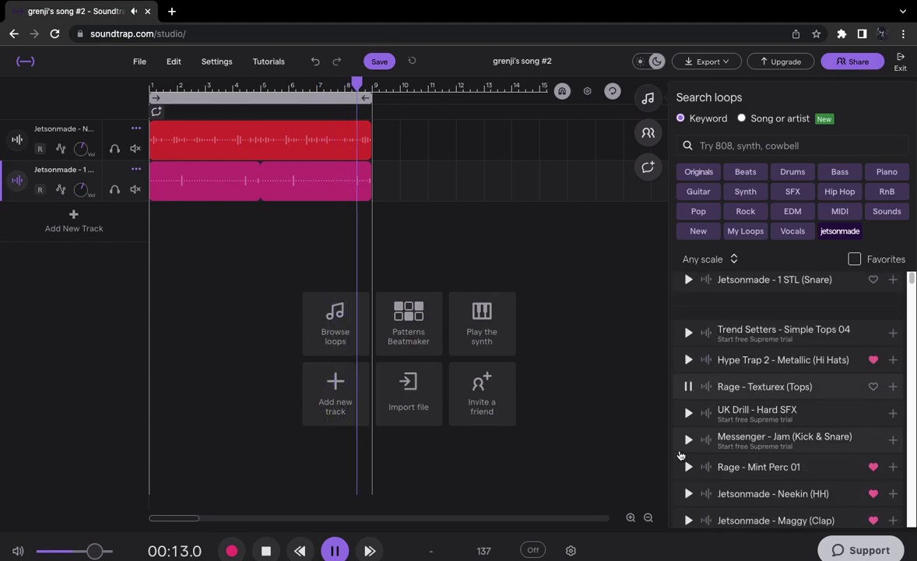
pyautogui.click(872, 385)
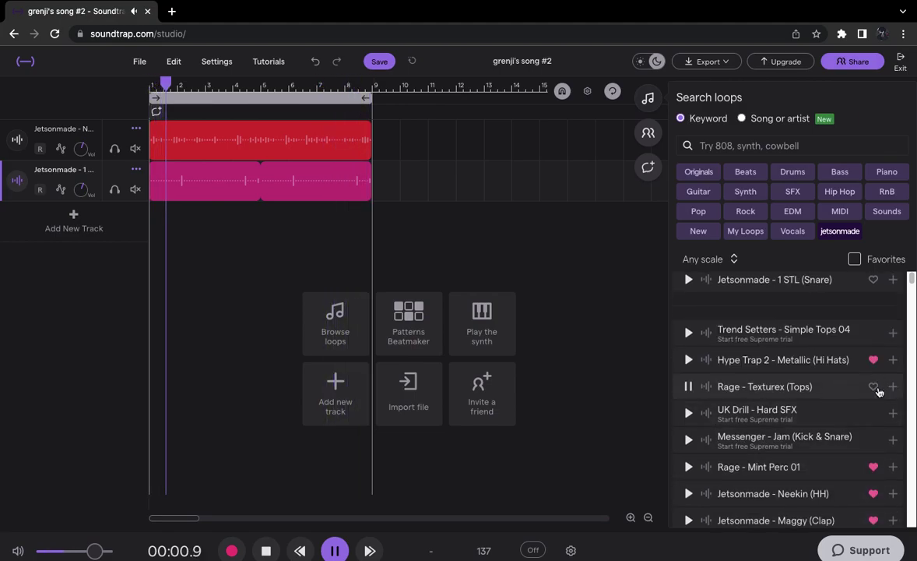
pyautogui.click(902, 387)
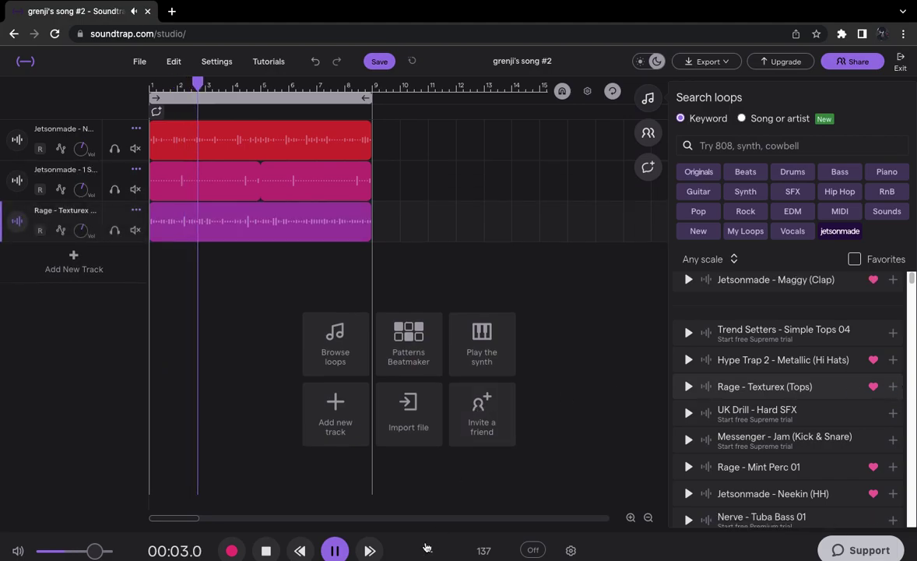
# Audition Rage - Mint Perc 01 and the Jetsonmade hi-hat loops, favorite Jetsonmade - 1 STL (HH) and add it as a fourth track.
pyautogui.scroll(-3, 820, 426)
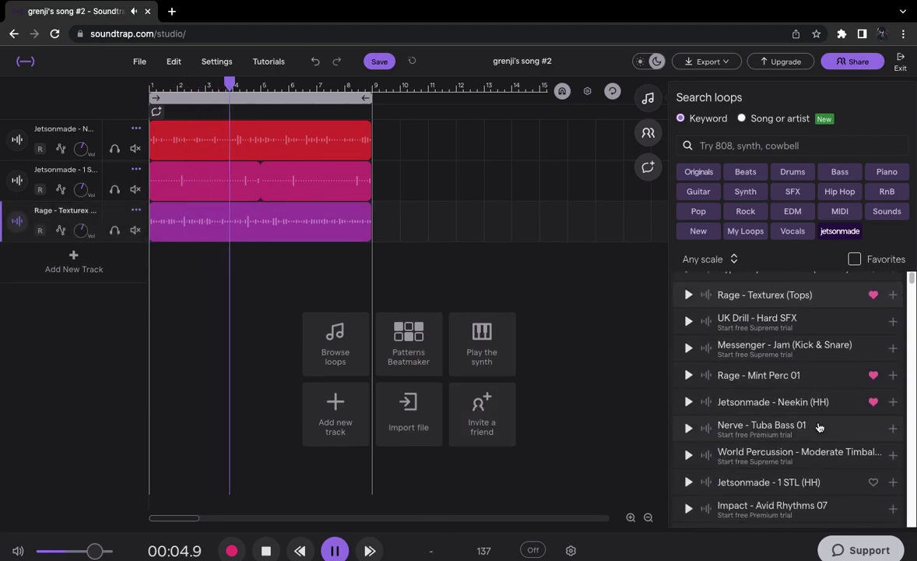
pyautogui.scroll(-2, 819, 426)
pyautogui.click(688, 308)
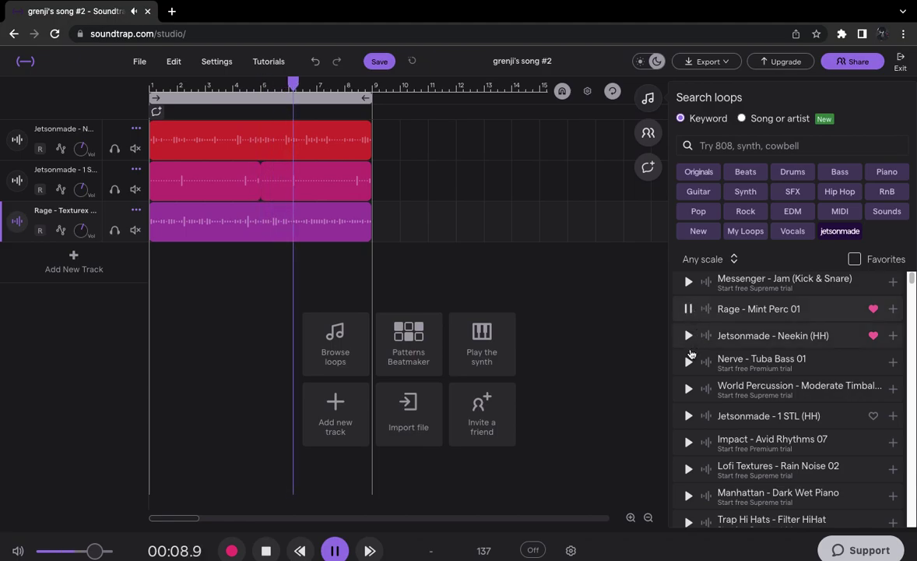
pyautogui.click(689, 336)
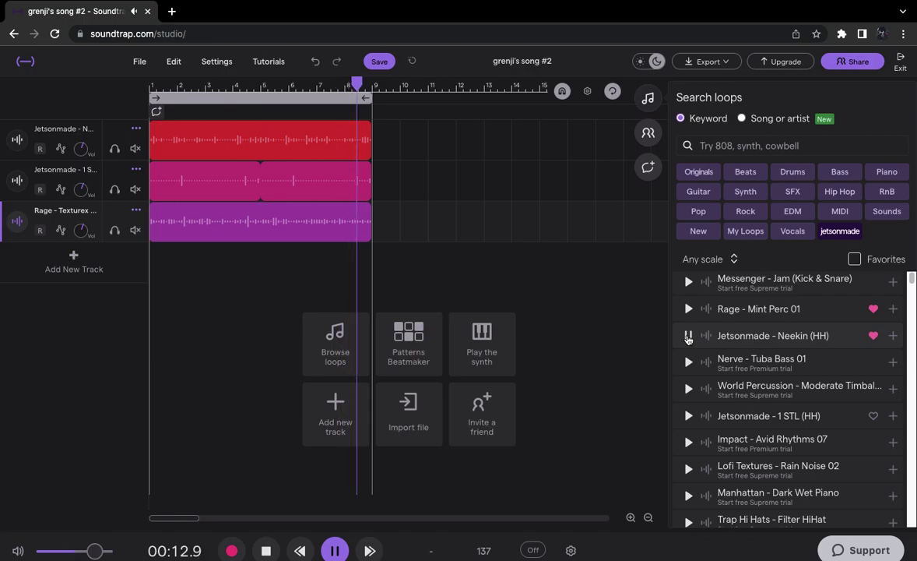
pyautogui.click(689, 417)
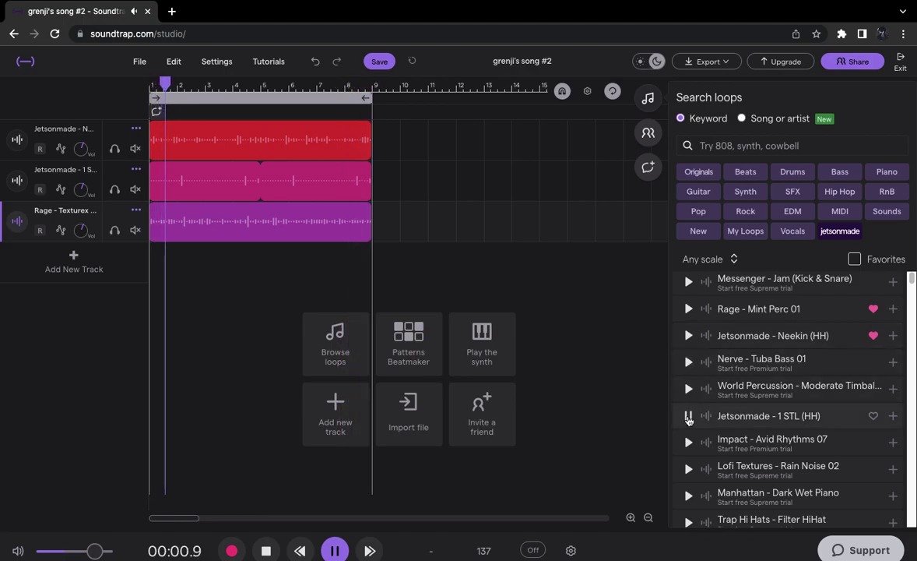
pyautogui.scroll(-1, 688, 422)
pyautogui.scroll(-2, 688, 422)
pyautogui.click(873, 371)
pyautogui.click(893, 370)
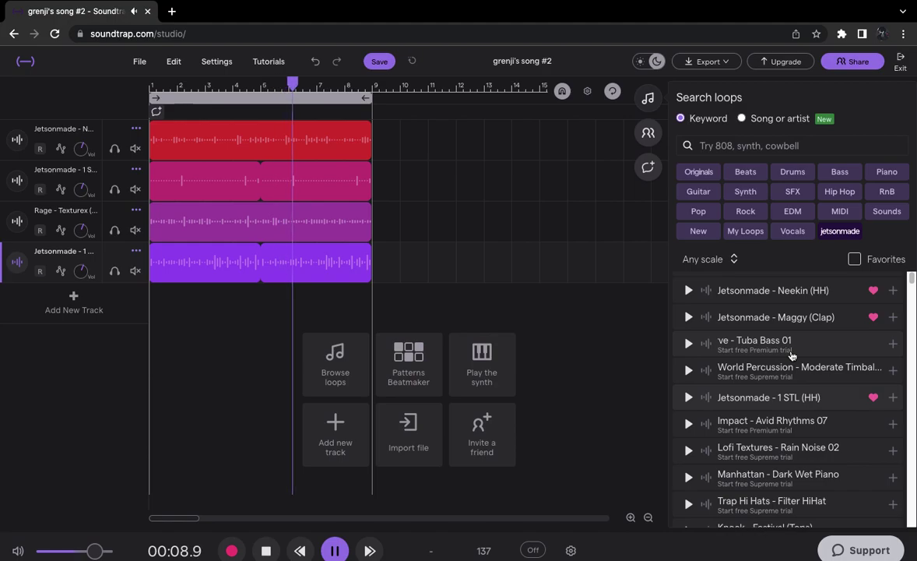
# Find and preview the Nerve - Kick N Snap (Full Beat) loop, add it as a fifth track and favorite it.
pyautogui.scroll(-5, 747, 355)
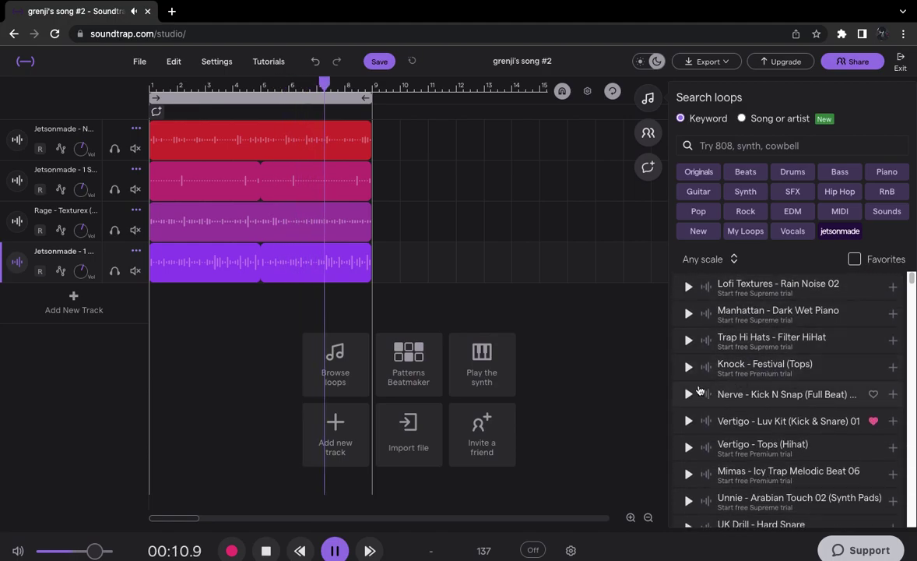
pyautogui.click(688, 394)
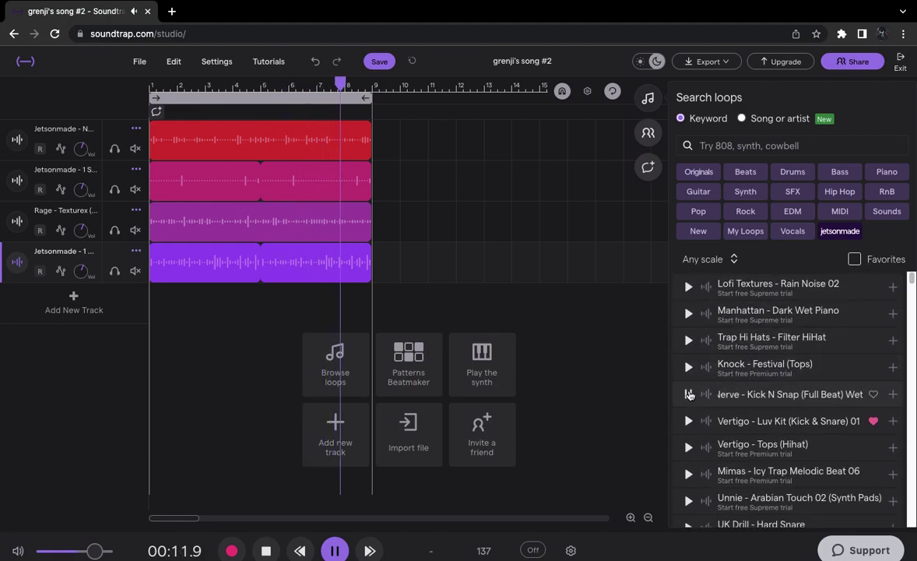
pyautogui.click(893, 394)
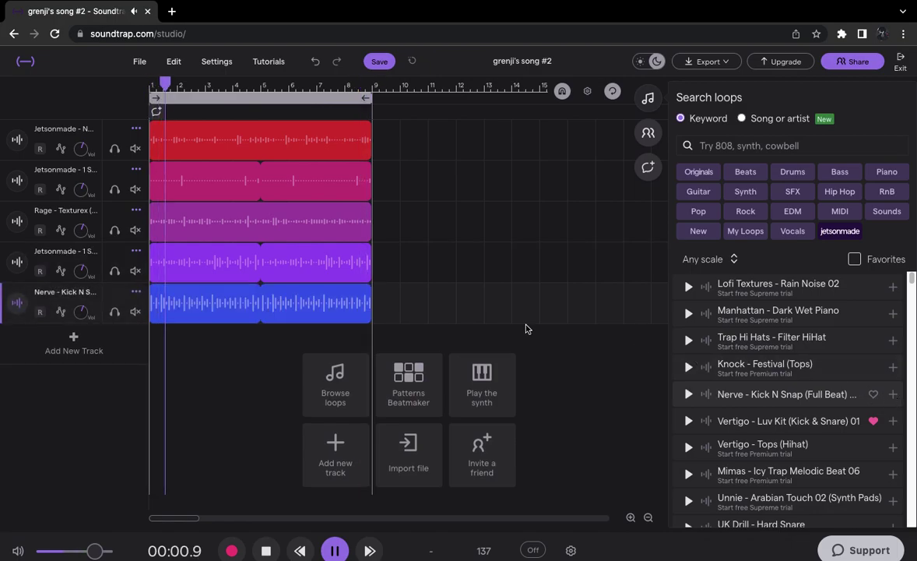
pyautogui.click(875, 394)
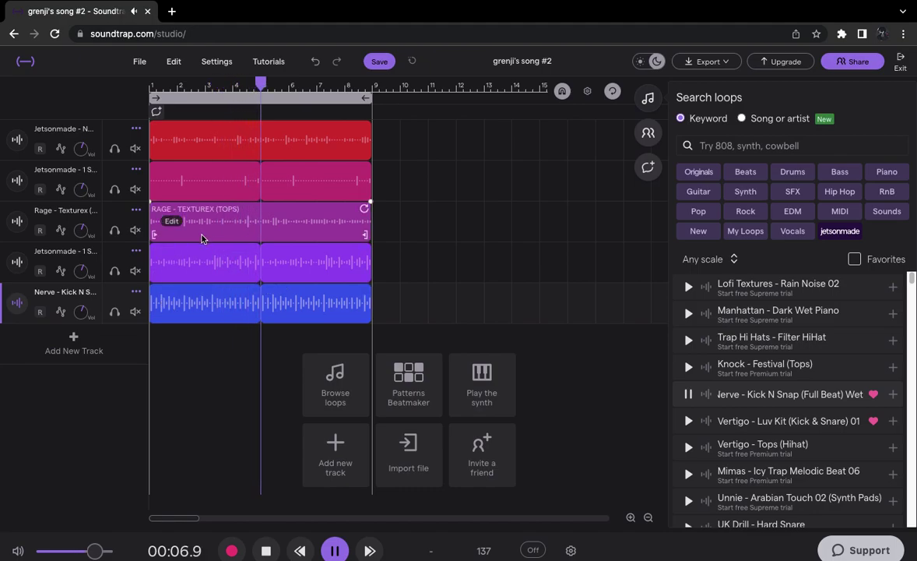
# Mute and unmute the Jetsonmade - 1 STL (HH) and Rage - Texturex (Tops) tracks in turn to compare the mix.
pyautogui.click(135, 270)
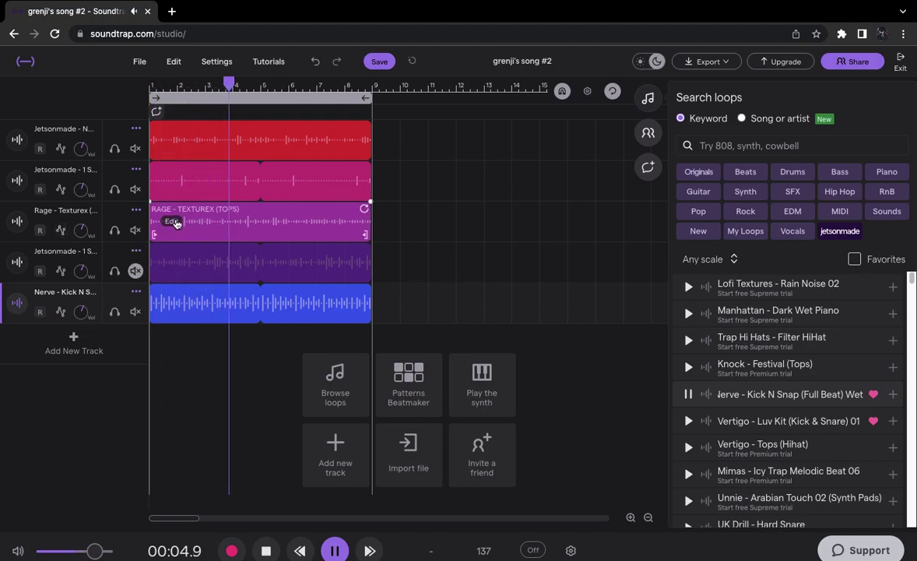
pyautogui.click(136, 271)
pyautogui.click(135, 230)
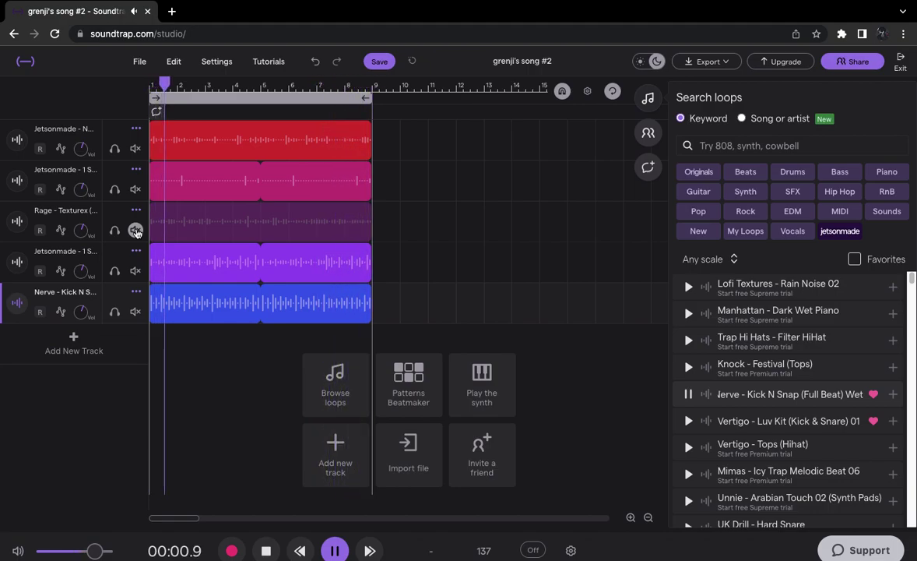
pyautogui.click(135, 230)
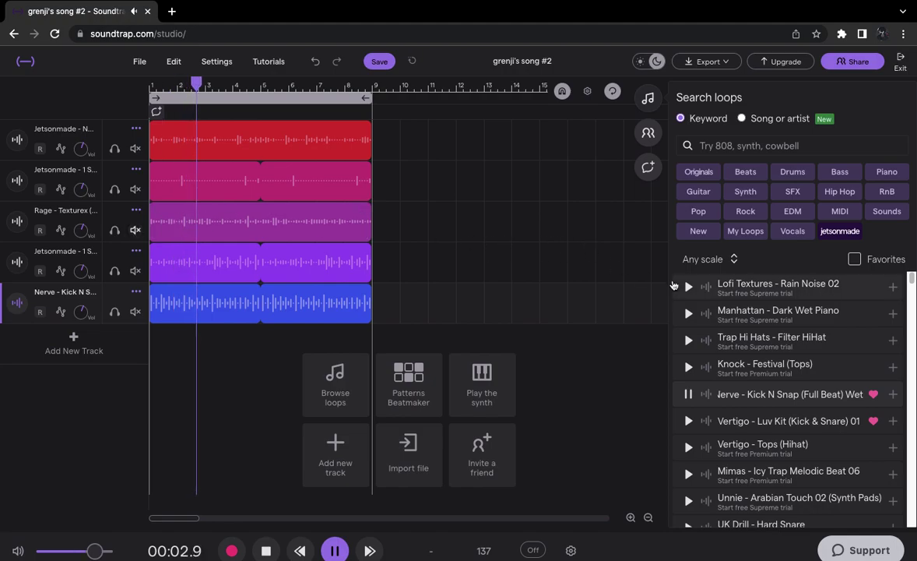
# Audition Vertigo - Luv Kit (Kick & Snare) 01, Beat - Bring It 2, Bass - Electro 17, Atlantis - Ritchie (Full) and Hype Trap 2 - Champions (Horns).
pyautogui.scroll(-2, 674, 285)
pyautogui.click(689, 351)
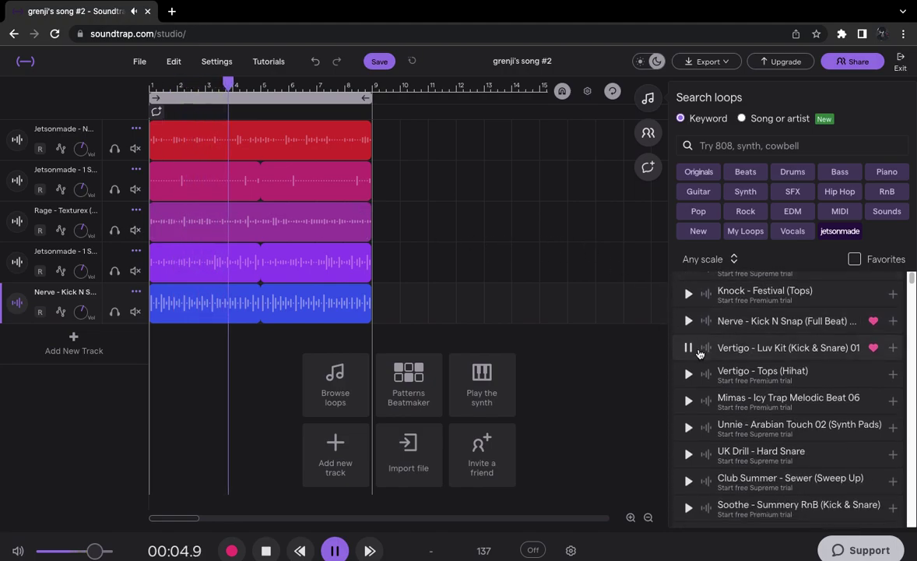
pyautogui.scroll(-5, 693, 343)
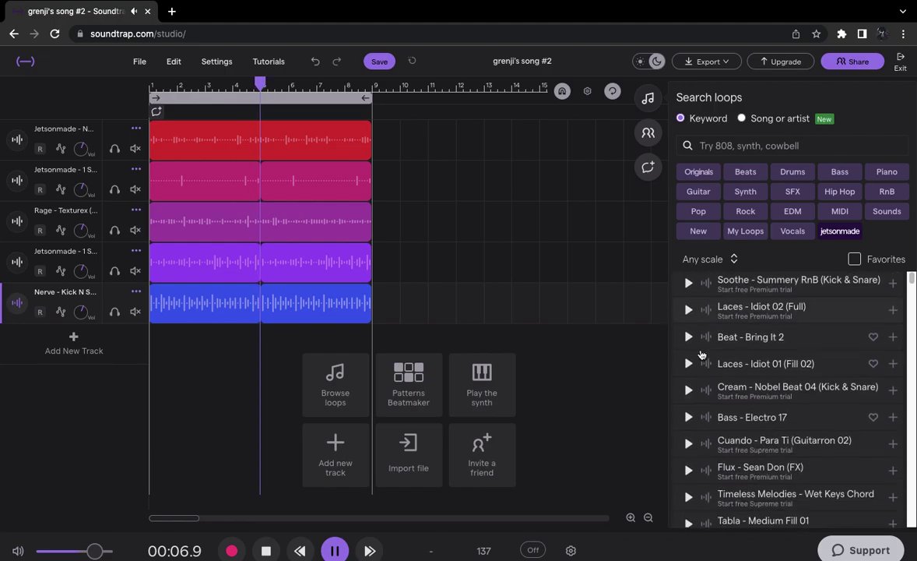
pyautogui.click(689, 327)
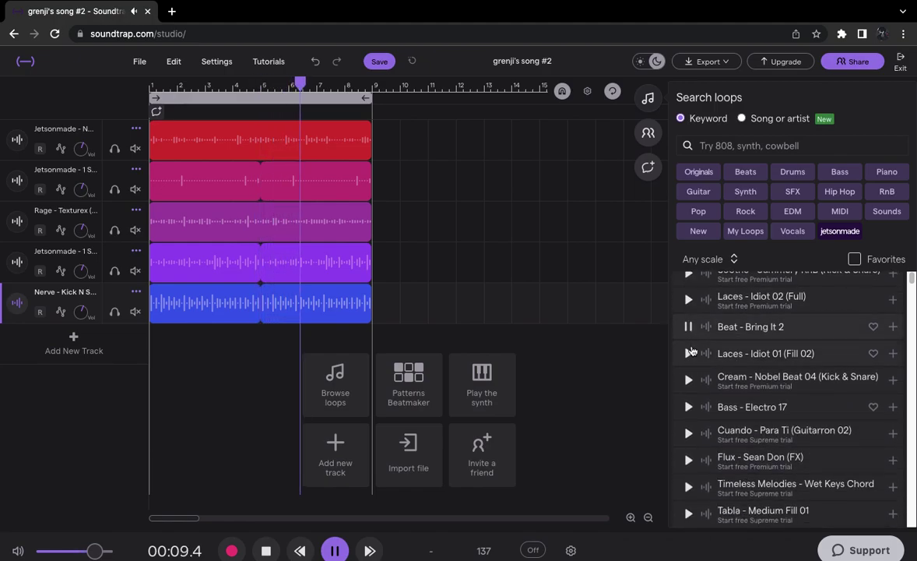
pyautogui.click(688, 407)
pyautogui.scroll(-1, 690, 421)
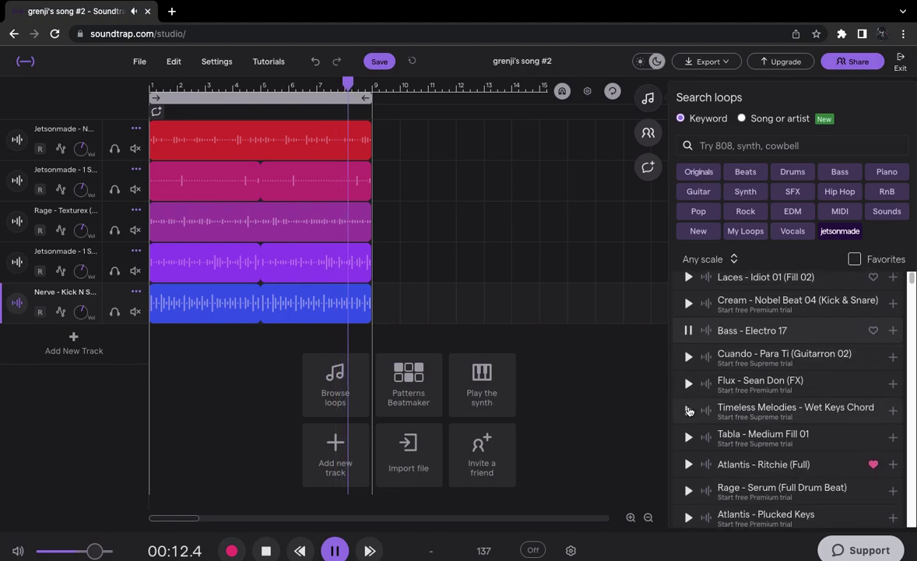
pyautogui.click(688, 464)
pyautogui.scroll(-4, 693, 471)
pyautogui.scroll(-2, 693, 468)
pyautogui.click(688, 401)
pyautogui.scroll(-3, 695, 436)
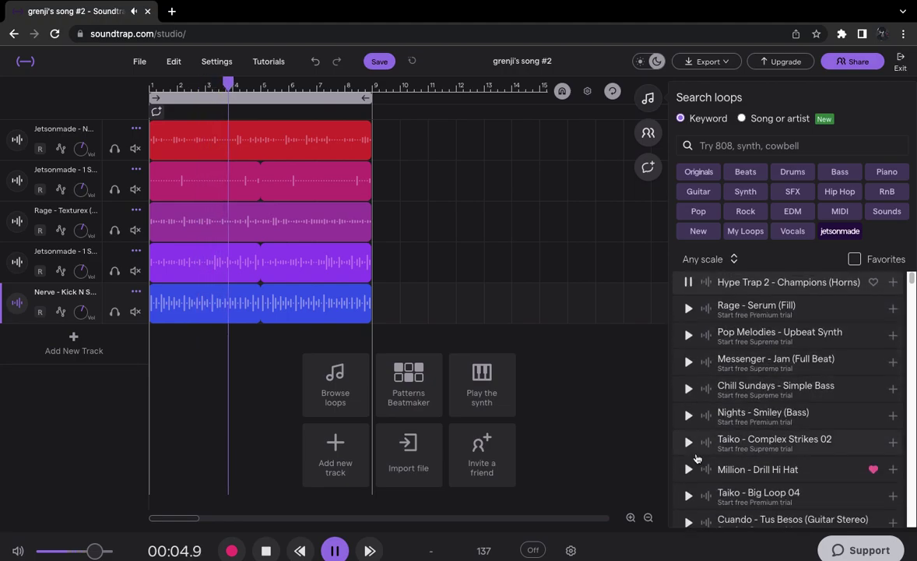
# Audition Million - Drill Hi Hat, G.O.A.T - Bite, Oppa - Yes You Can, Hype Trap 2 - Champions (Hi Hats), Cream - East Side Synth and Jetsonmade - 1 STL (Stick).
pyautogui.click(688, 469)
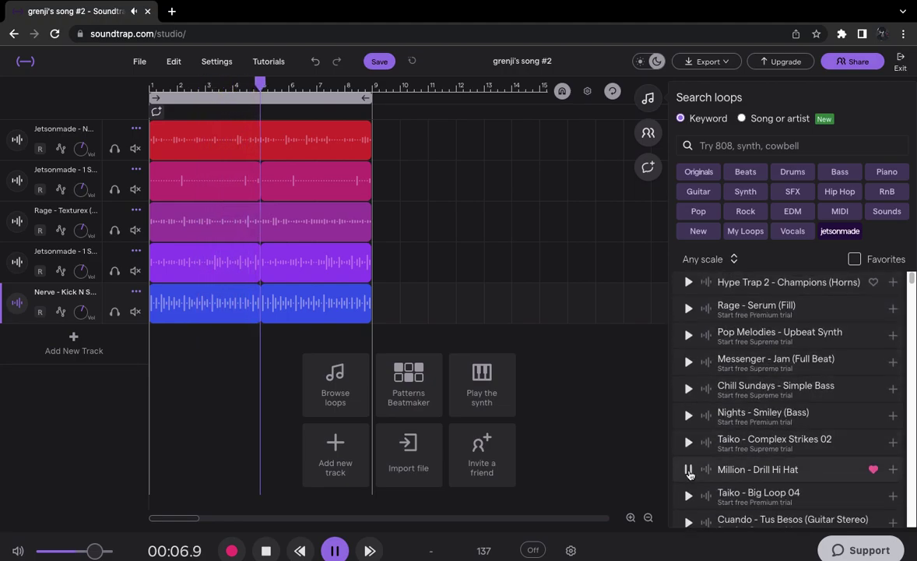
pyautogui.scroll(-8, 690, 473)
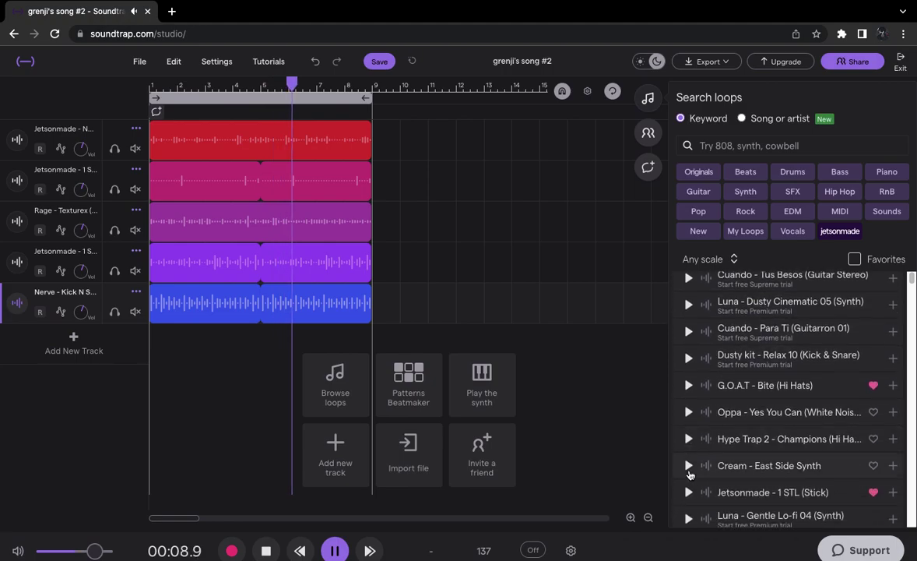
pyautogui.click(688, 387)
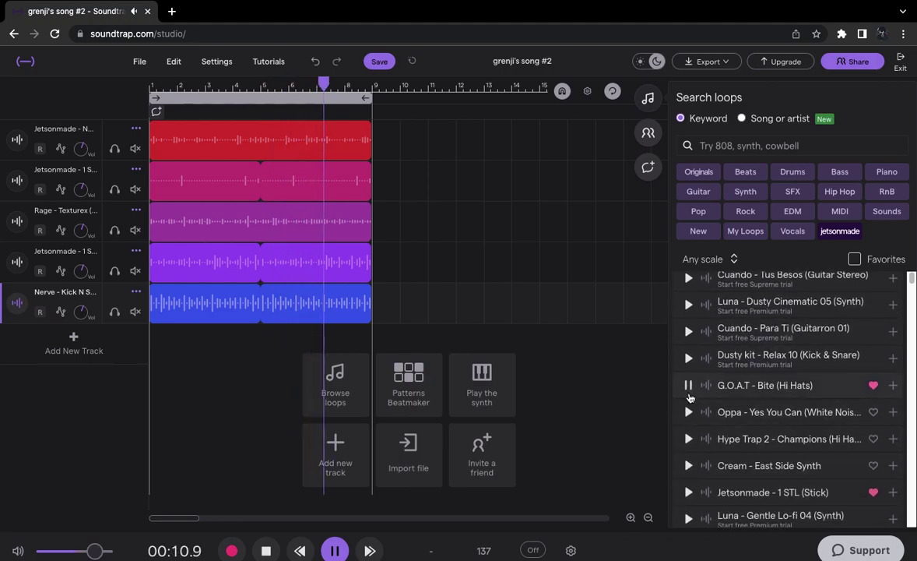
pyautogui.click(689, 412)
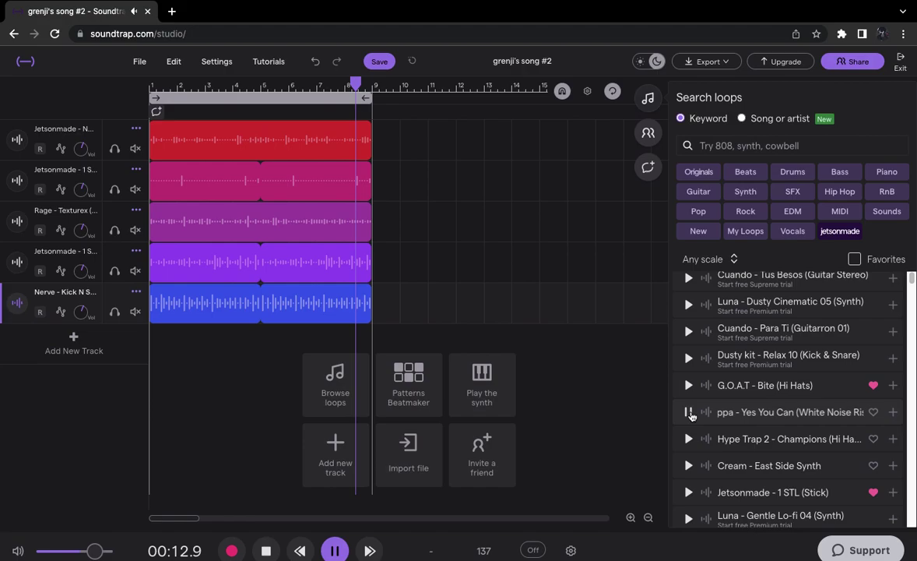
pyautogui.click(688, 439)
pyautogui.scroll(-2, 689, 444)
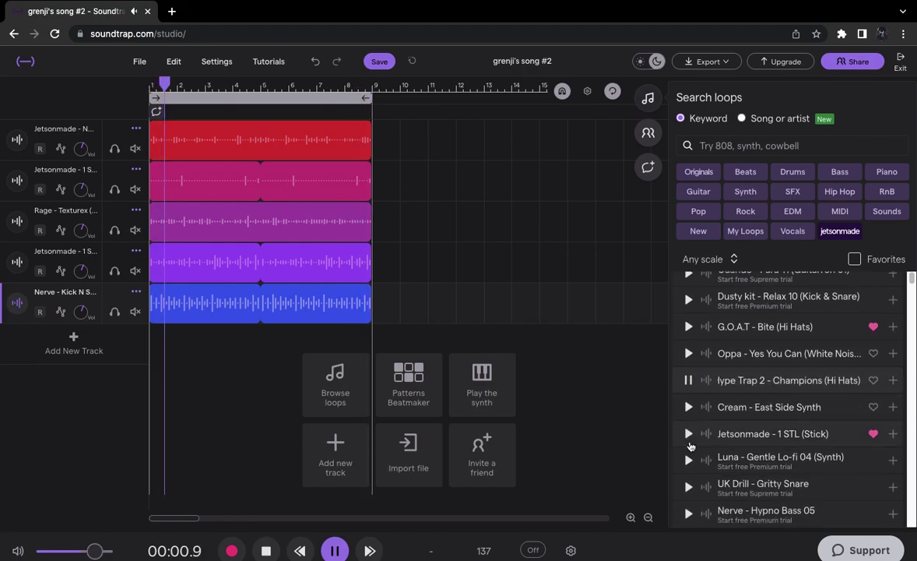
pyautogui.click(688, 407)
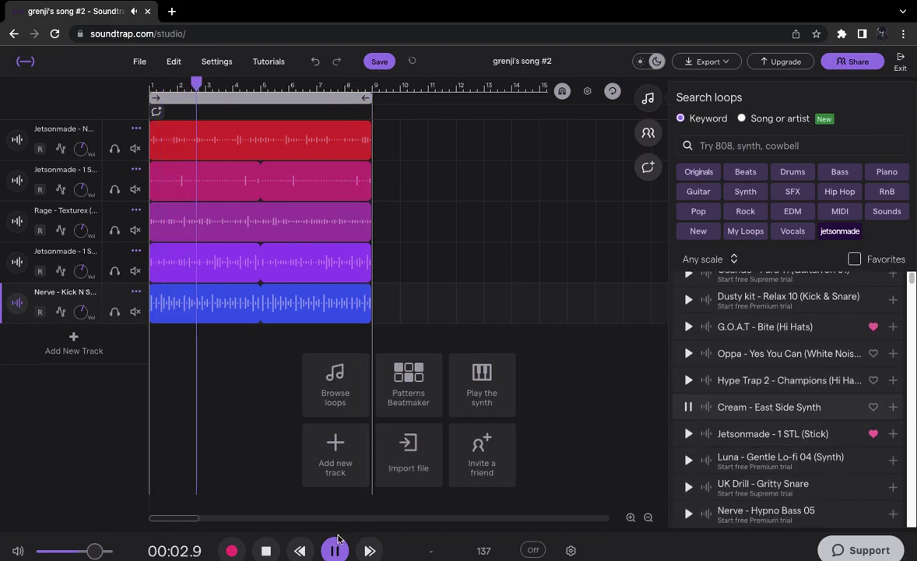
pyautogui.click(689, 433)
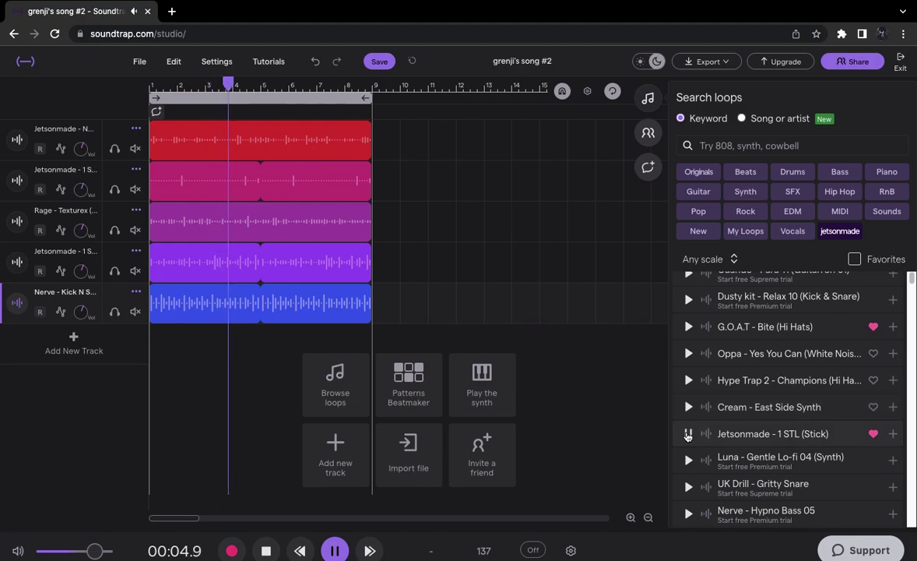
# Browse further through the loop list and preview SFX - En Garde! over the playing beat.
pyautogui.scroll(-2, 837, 514)
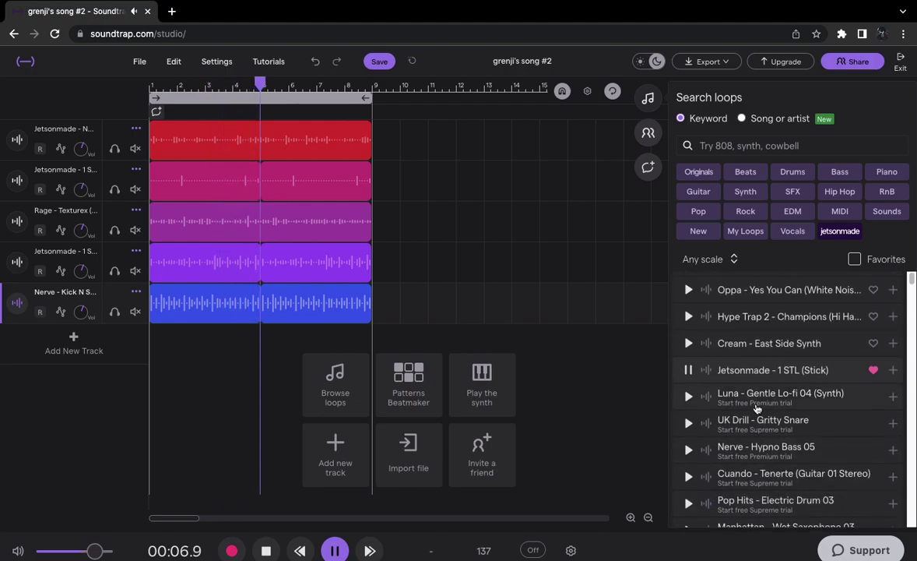
pyautogui.scroll(-9, 757, 409)
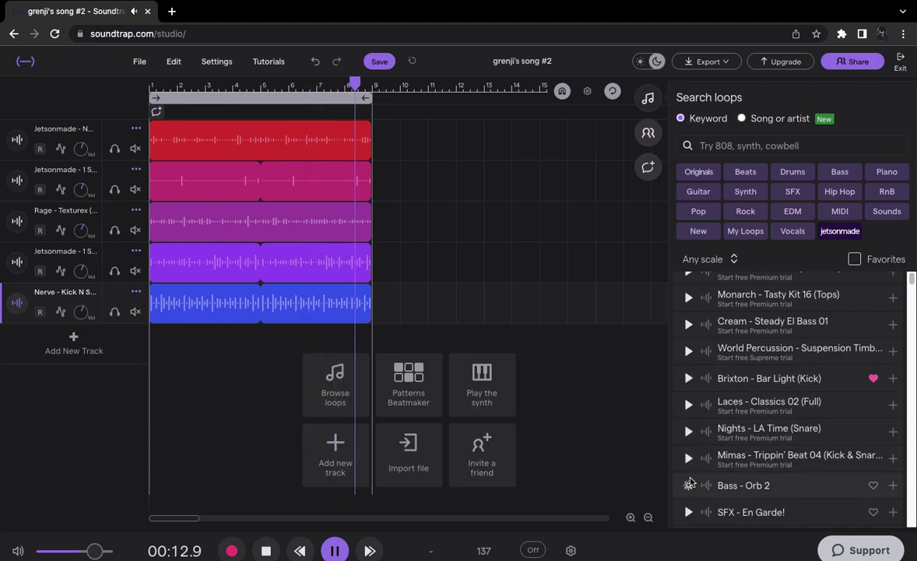
pyautogui.scroll(-2, 690, 482)
pyautogui.click(688, 448)
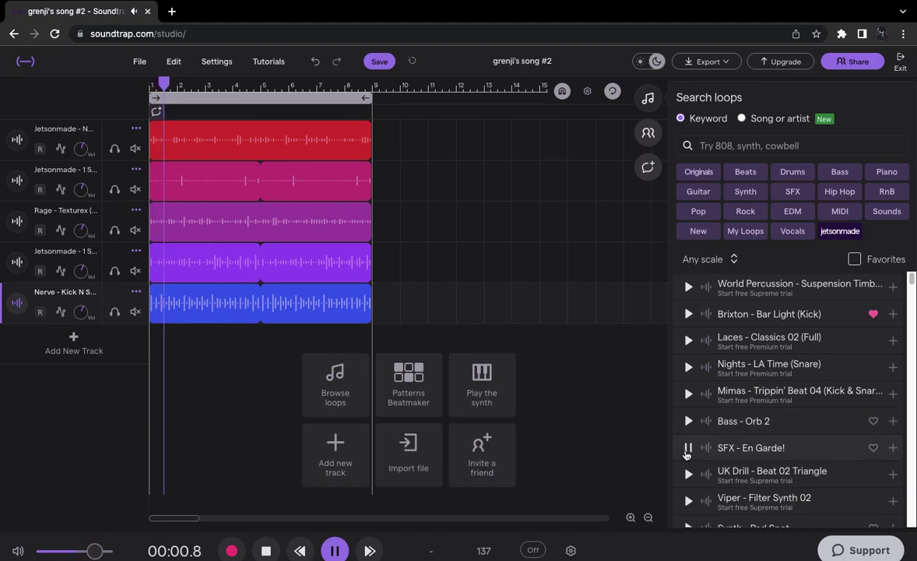
pyautogui.scroll(-3, 687, 452)
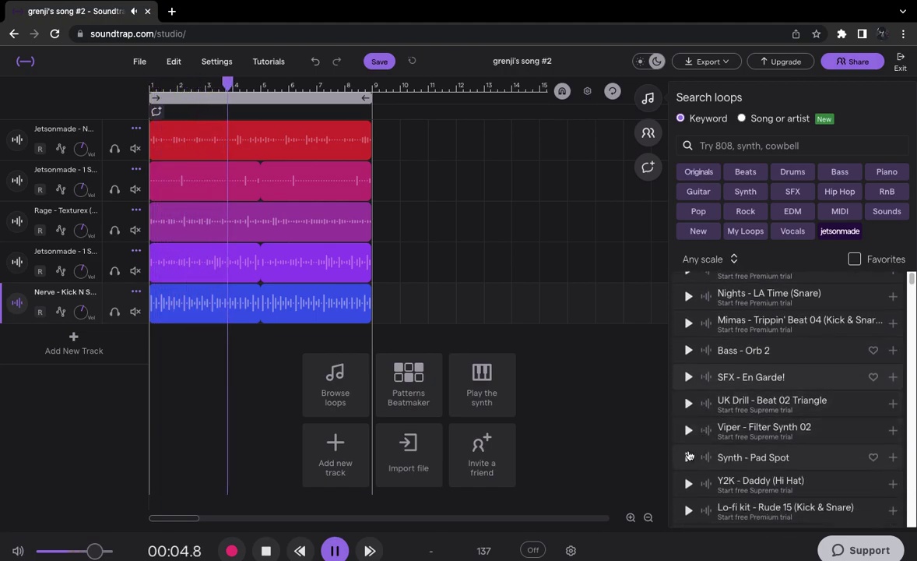
pyautogui.scroll(-4, 690, 455)
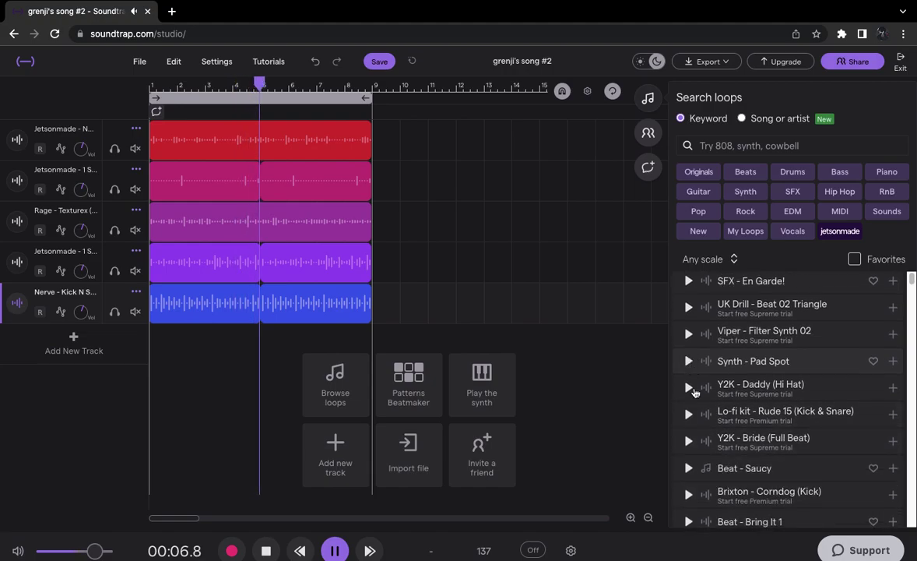
# Audition the Beat - Saucy loop over the playing beat, favorite it and add it as a sixth track.
pyautogui.click(688, 468)
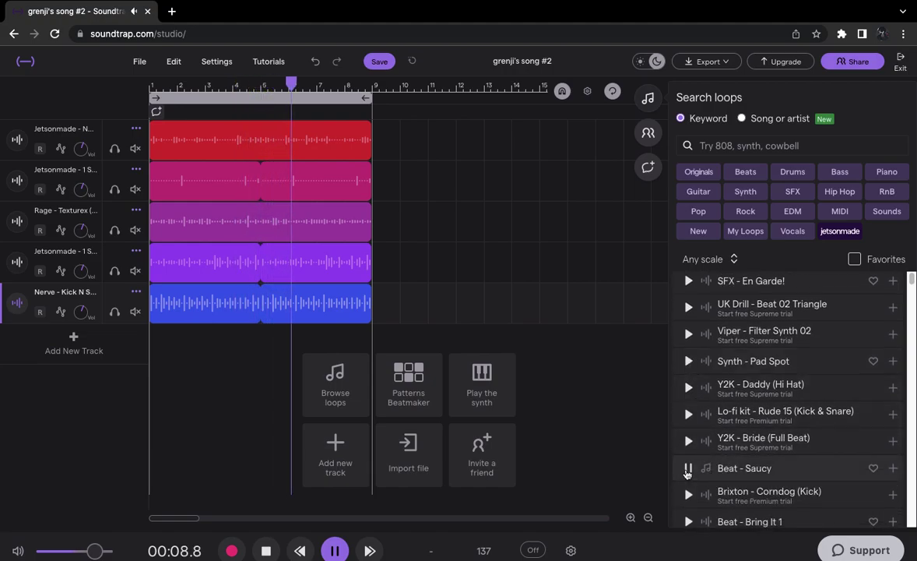
pyautogui.scroll(-2, 687, 473)
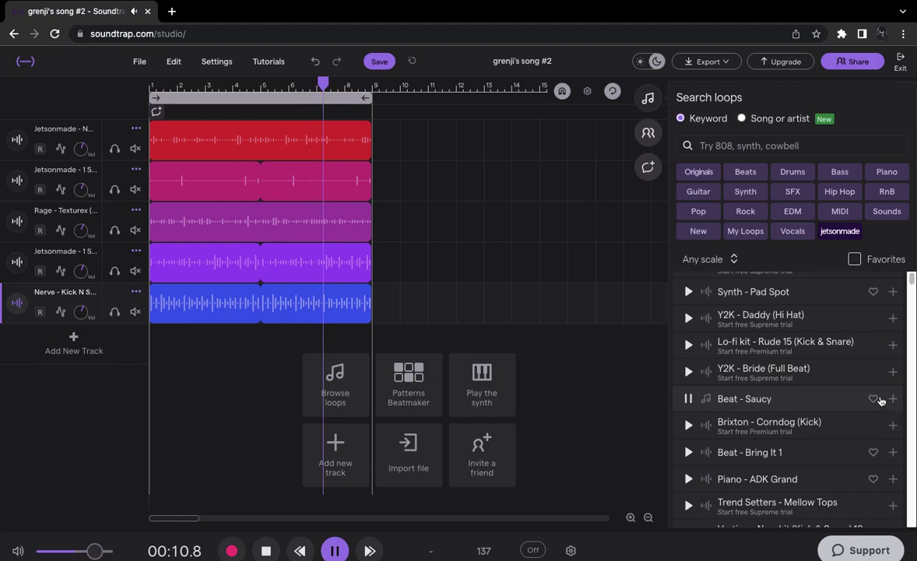
pyautogui.click(875, 399)
pyautogui.click(892, 399)
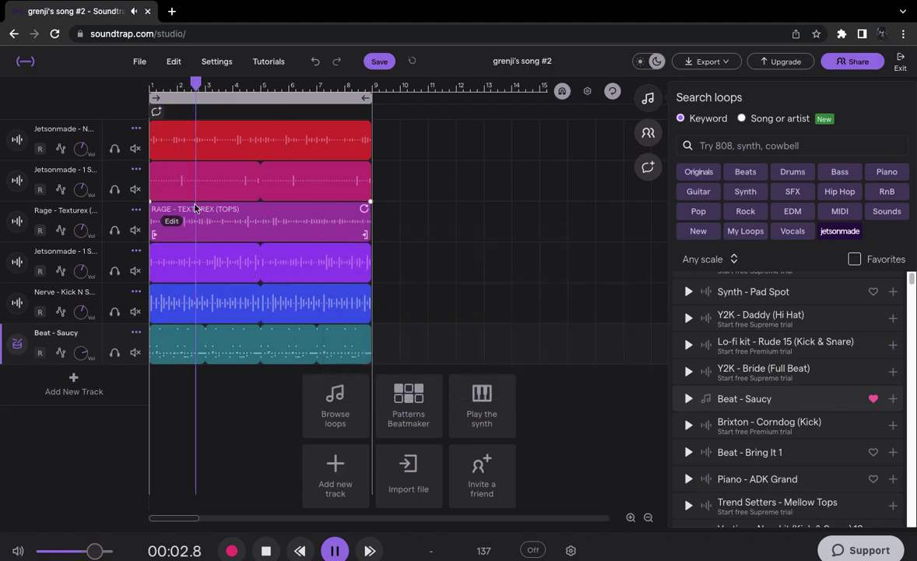
# Mute the Rage - Texturex (Tops) track to hear the mix without it.
pyautogui.click(135, 230)
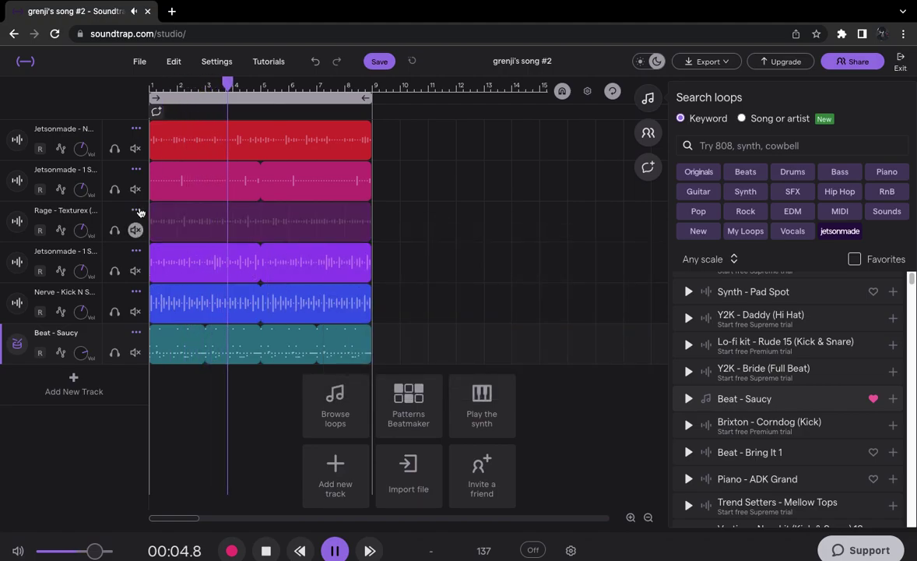
pyautogui.click(136, 210)
pyautogui.click(183, 200)
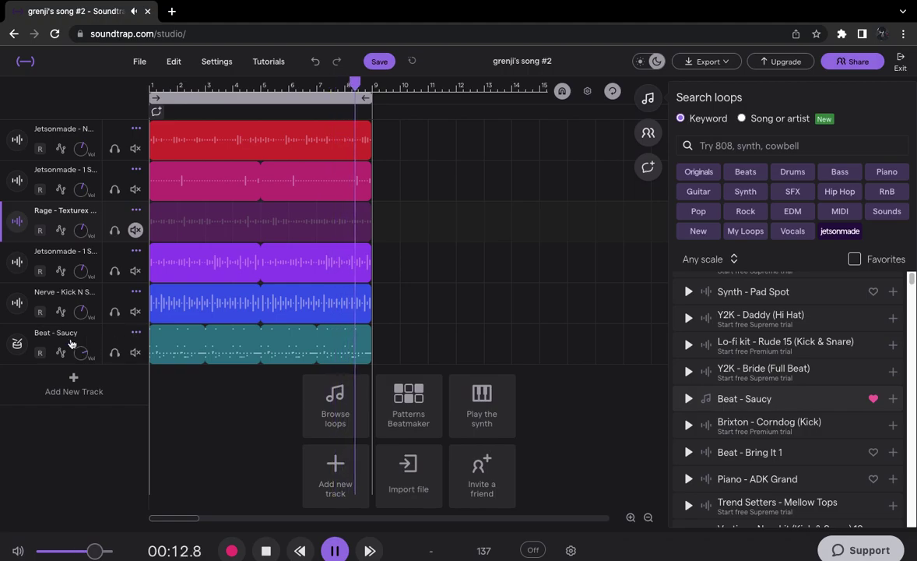
# Delete the Beat - Saucy track from the song.
pyautogui.click(137, 332)
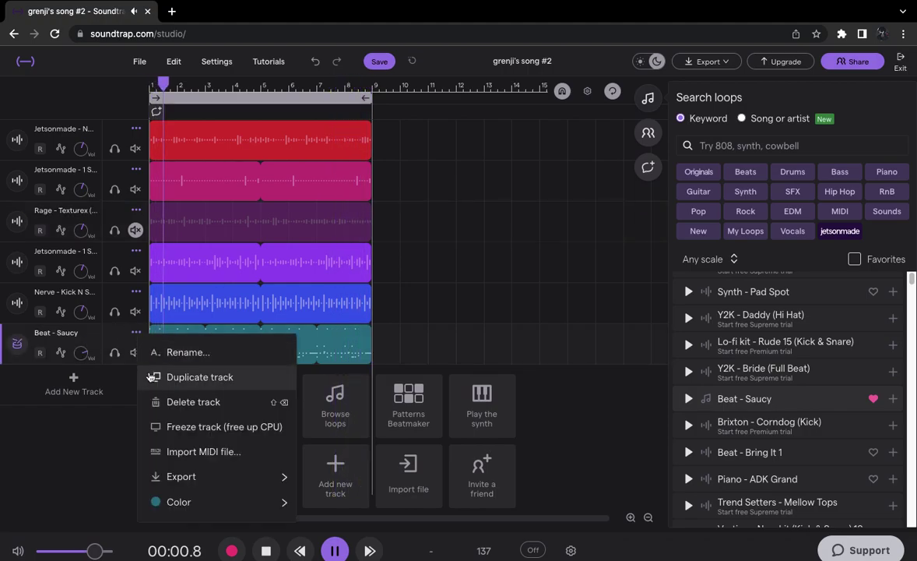
pyautogui.click(74, 416)
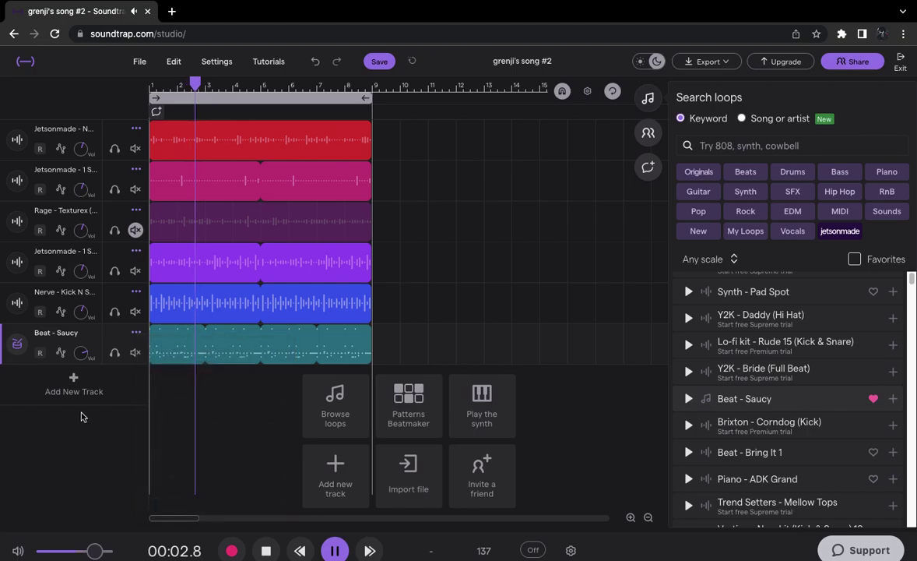
pyautogui.click(136, 332)
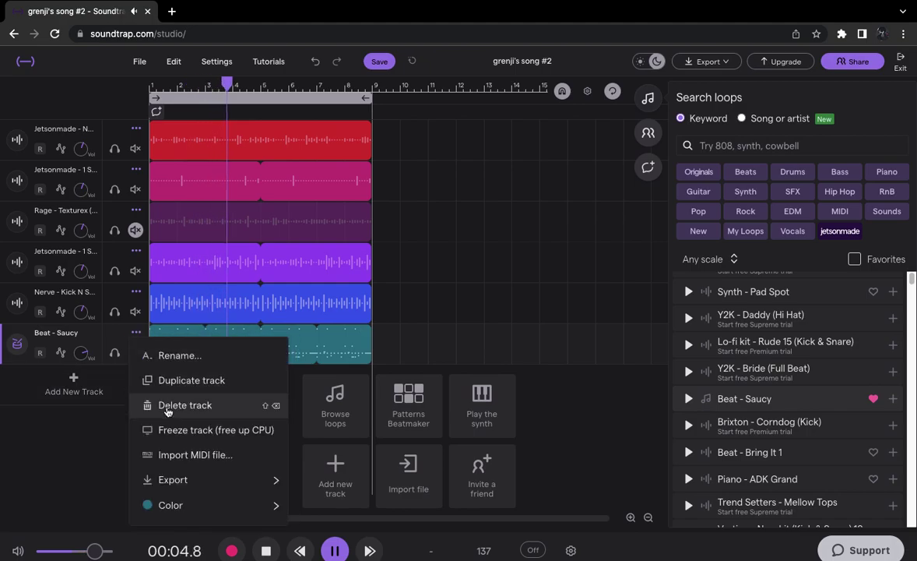
pyautogui.click(167, 405)
# Audition the Jetsonmade - 1 STJ (HH), Beat - Bring It 1, Piano - ADK Grand and Swish - Beat 2 (Kick) loops over the beat.
pyautogui.scroll(-1, 682, 467)
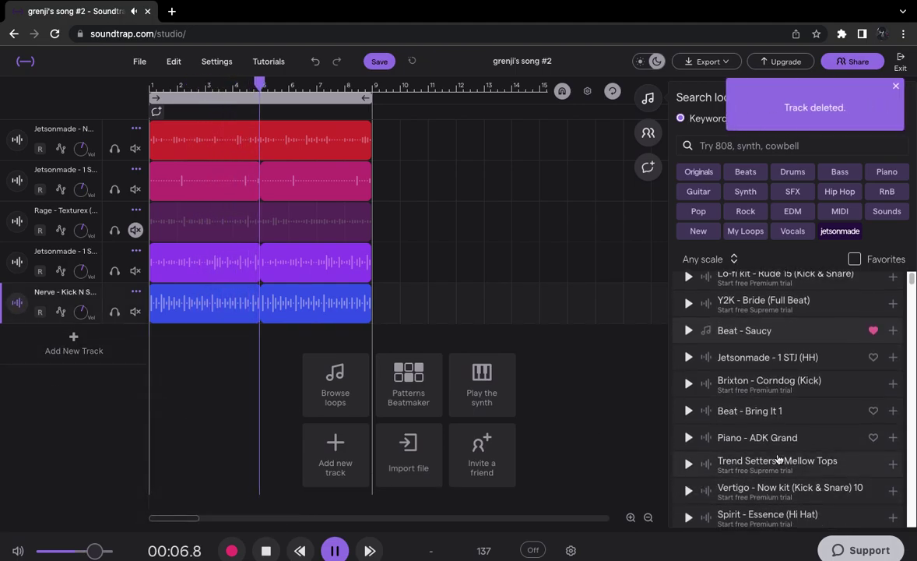
pyautogui.click(688, 357)
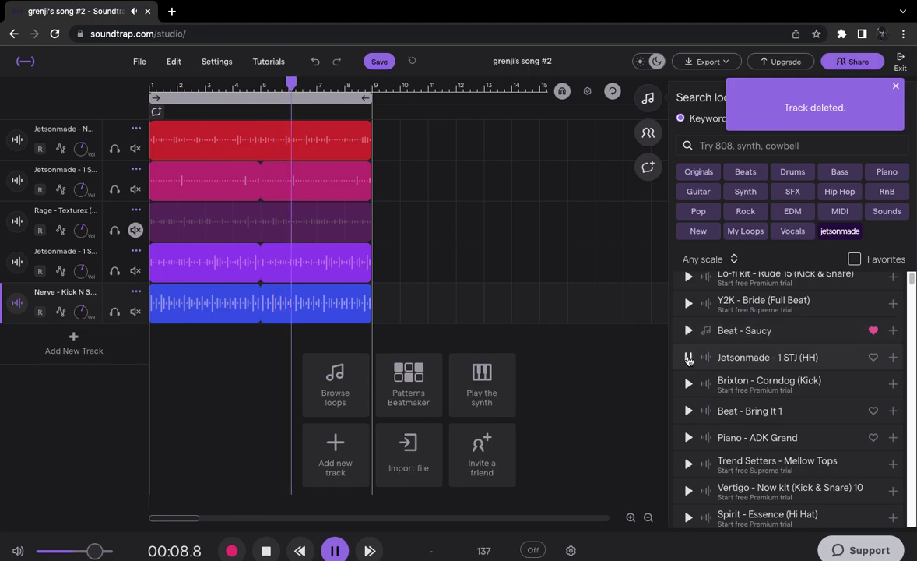
pyautogui.click(688, 410)
pyautogui.click(688, 437)
pyautogui.scroll(-2, 689, 443)
pyautogui.scroll(-2, 690, 443)
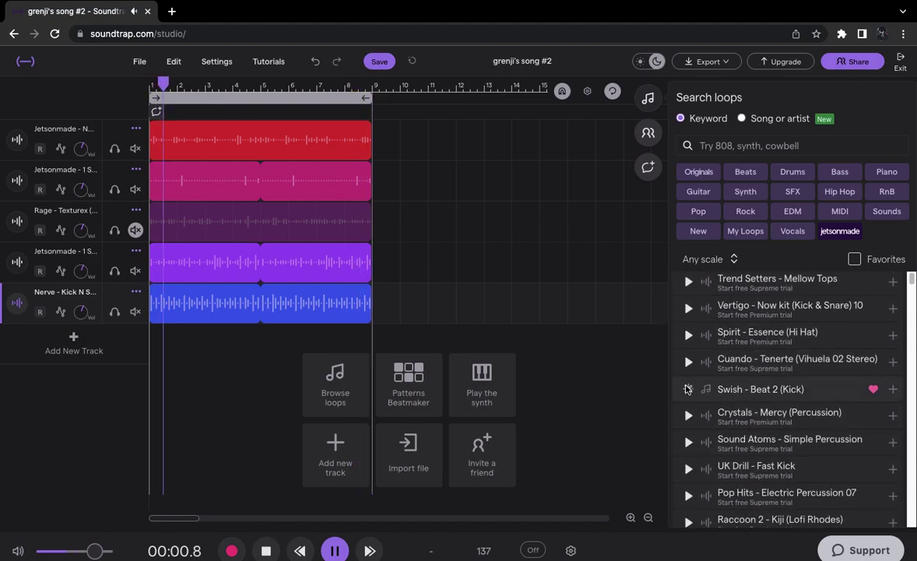
pyautogui.click(688, 388)
pyautogui.scroll(-3, 689, 394)
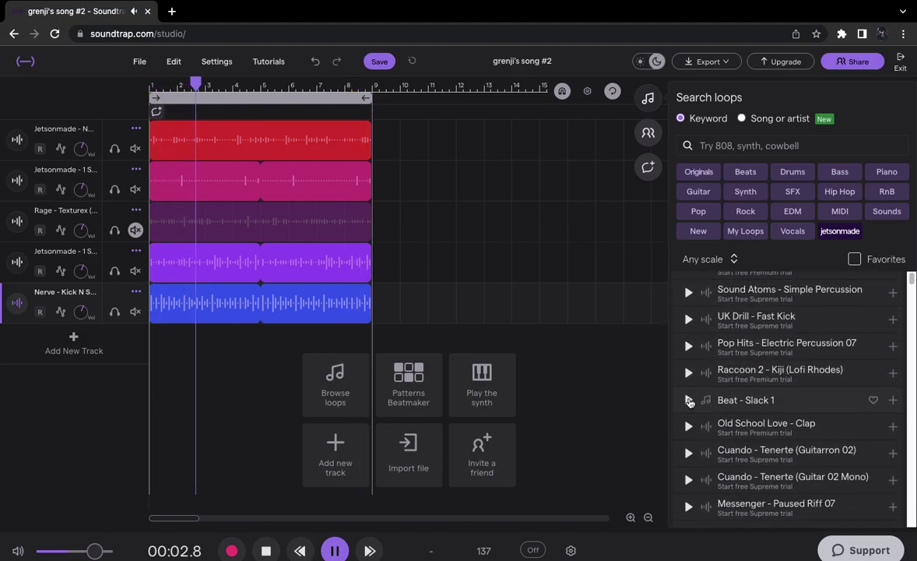
# Audition the Beat - Slack 1 loop, favorite it and add it as the sixth track.
pyautogui.click(688, 400)
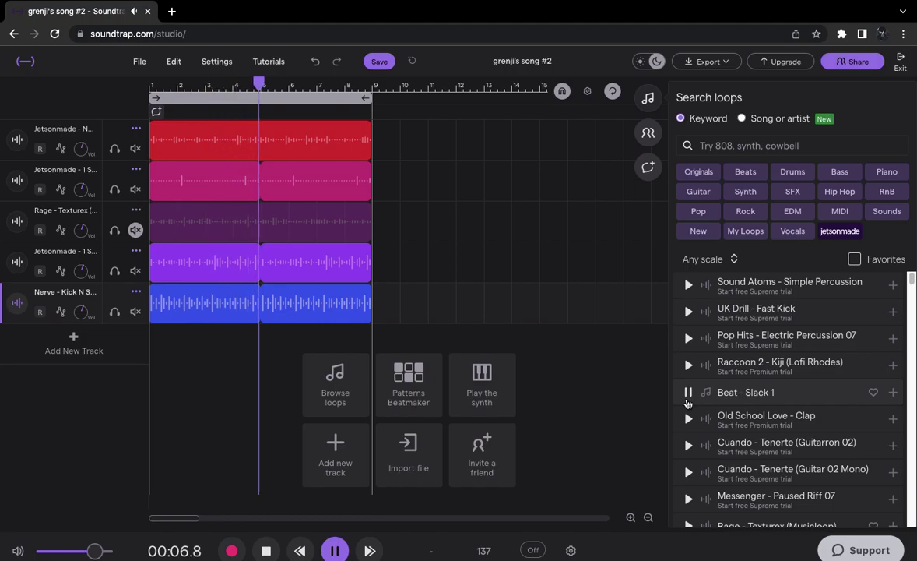
pyautogui.click(873, 393)
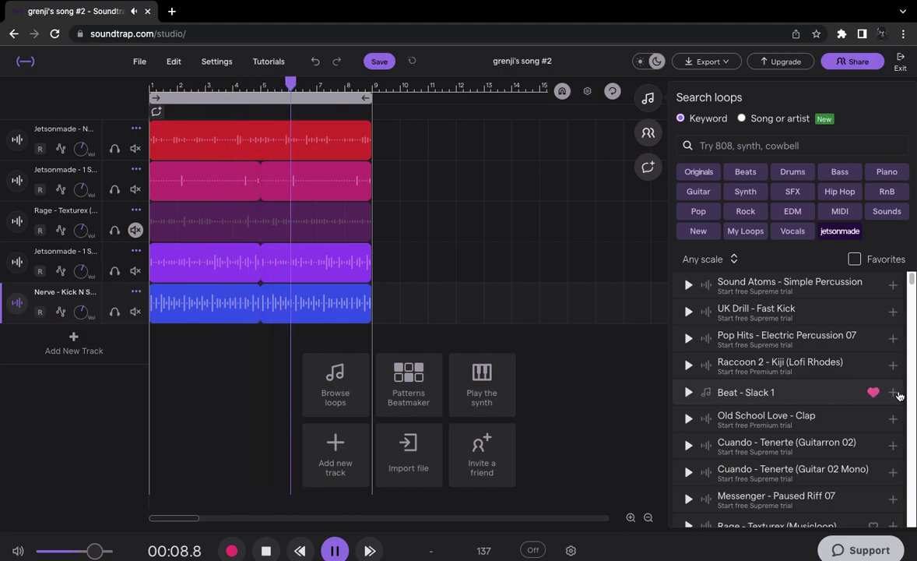
pyautogui.click(893, 392)
pyautogui.scroll(-1, 825, 364)
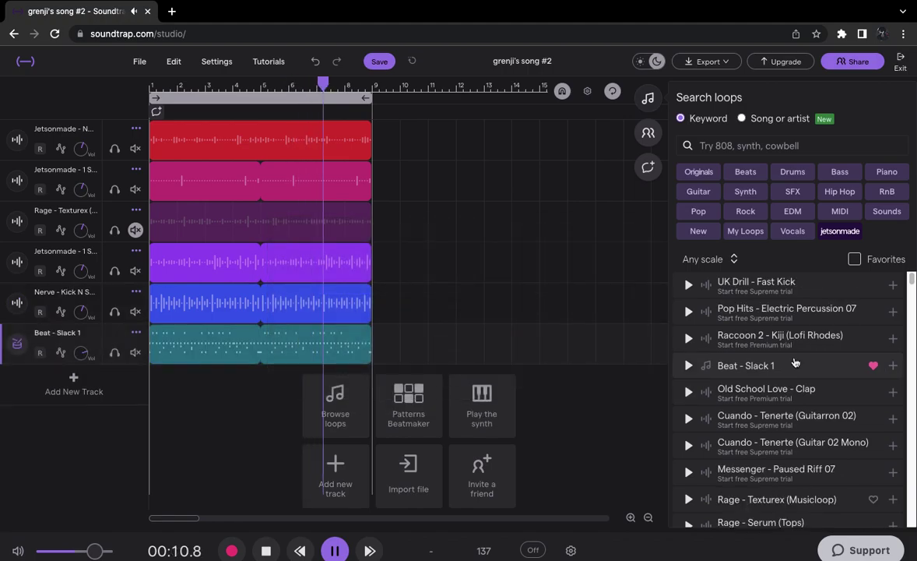
# Unmute the Rage - Texturex (Tops) track and preview the Rage - Texturex (Musicloop) loop over the beat.
pyautogui.click(136, 230)
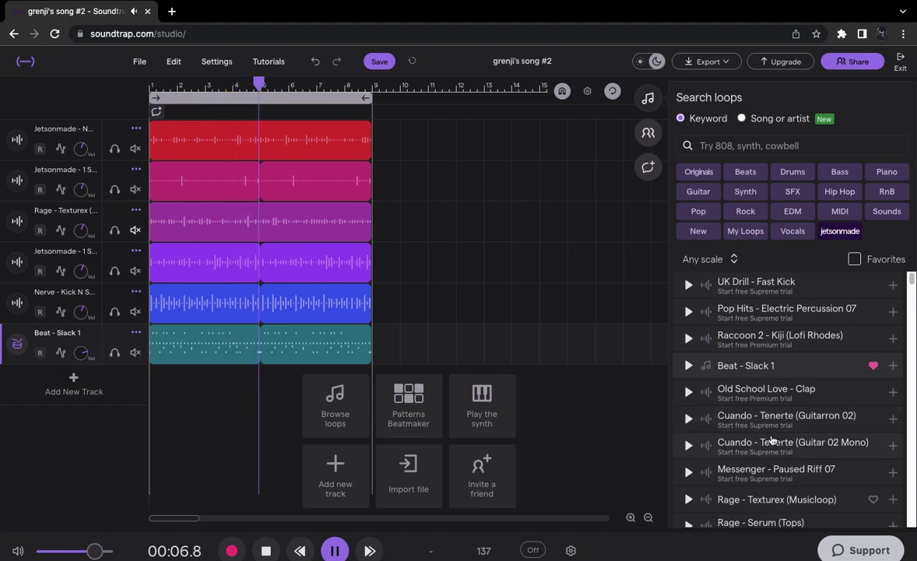
pyautogui.scroll(-2, 771, 440)
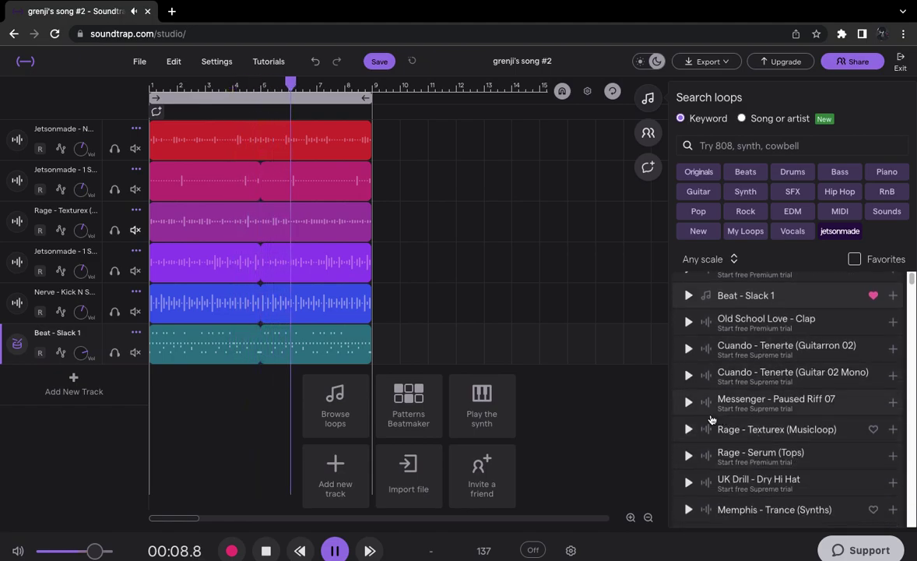
pyautogui.click(688, 429)
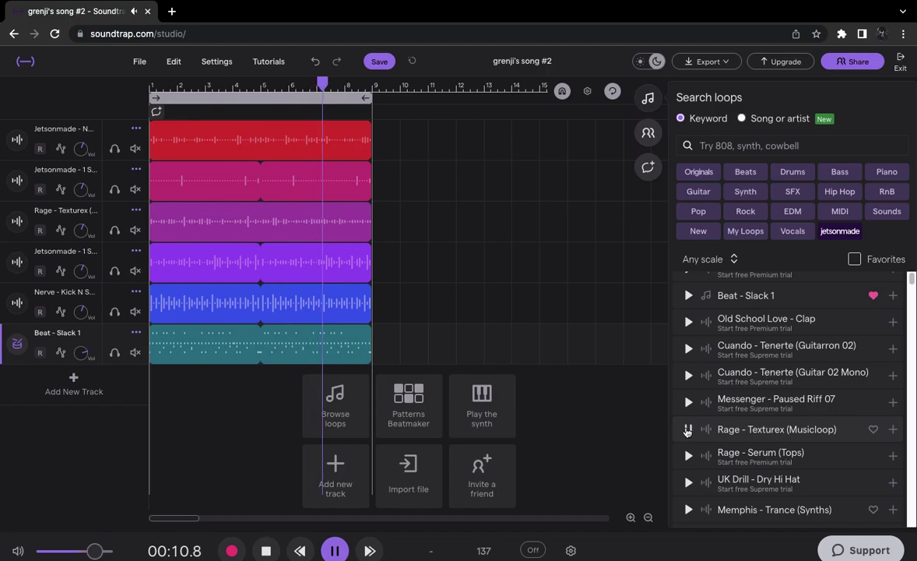
# Audition the Memphis - Trance (Synths) loop over the beat and favorite it.
pyautogui.scroll(-1, 691, 444)
pyautogui.click(688, 462)
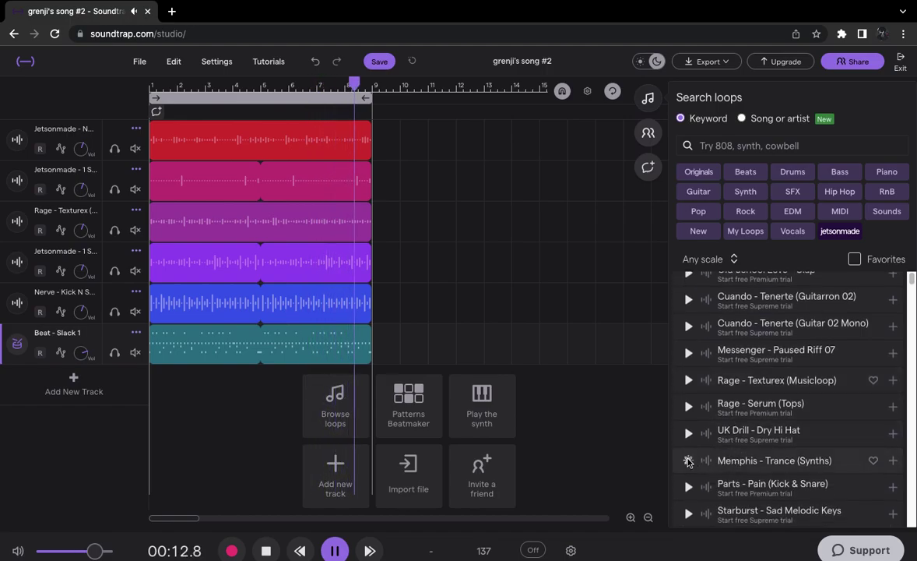
pyautogui.scroll(-1, 877, 431)
pyautogui.click(873, 410)
# Audition the Bass - Retro Funk 1 loop, favorite it and add it as the seventh track.
pyautogui.scroll(-4, 865, 424)
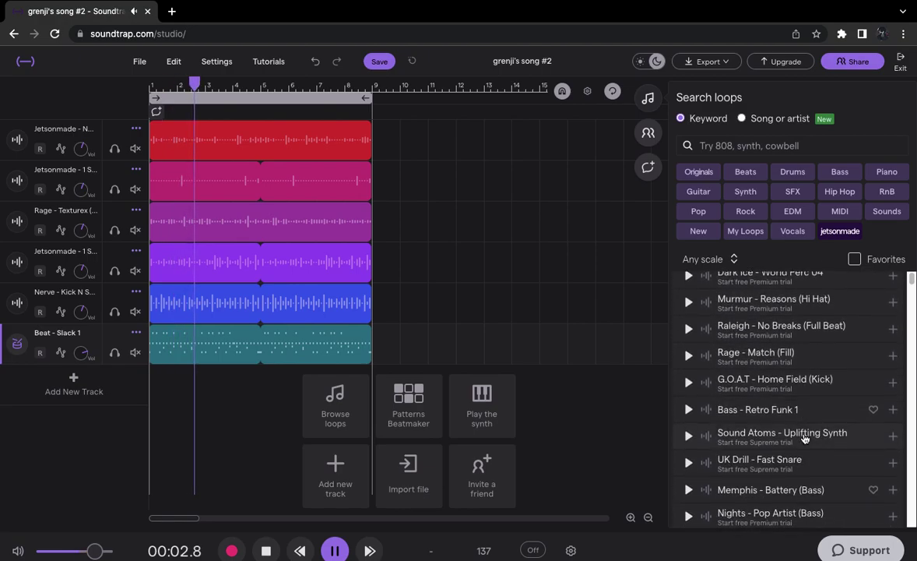
pyautogui.click(689, 407)
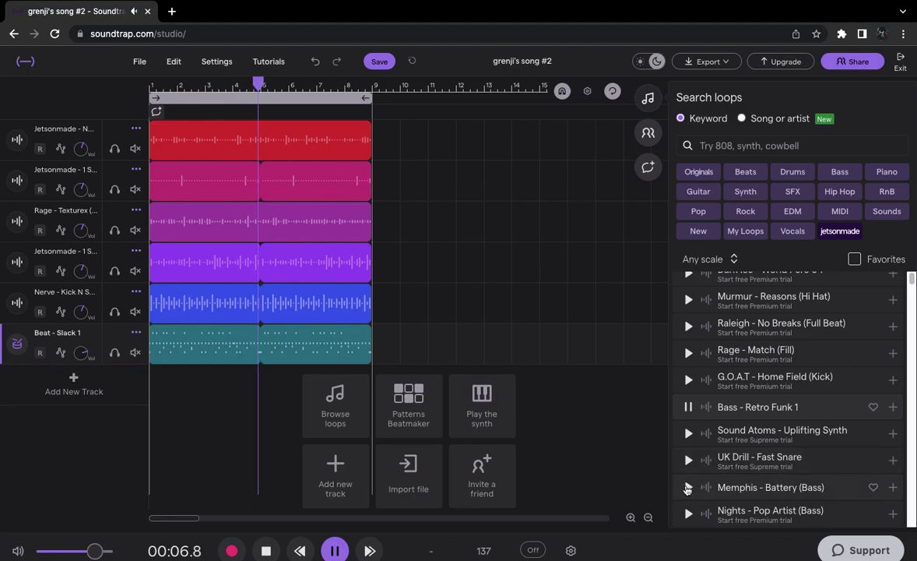
pyautogui.click(873, 406)
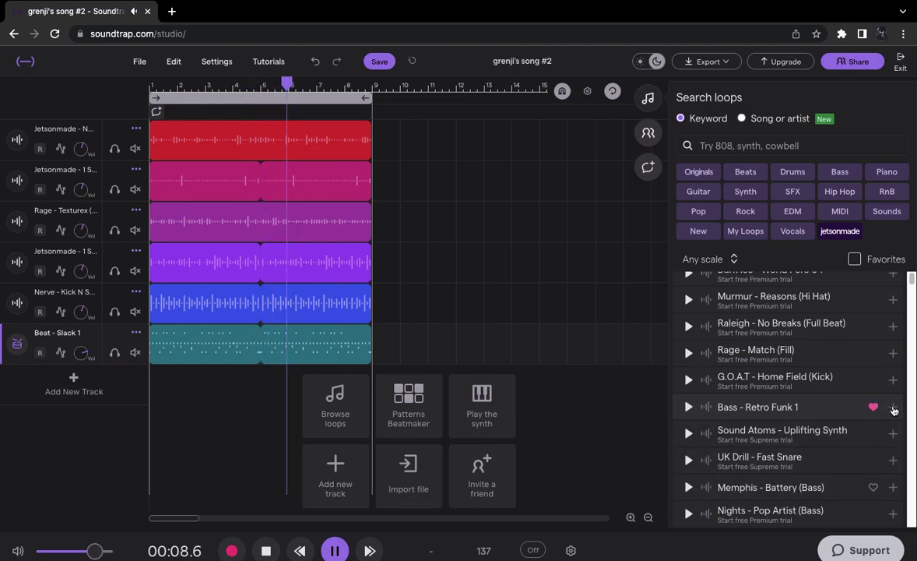
# Audition the Memphis - Battery (Bass), Synth - Lead 4, G.O.A.T - Bugged Out (Synth 1) and Murmur - Tactic (Kick) loops over the beat.
pyautogui.scroll(-2, 701, 460)
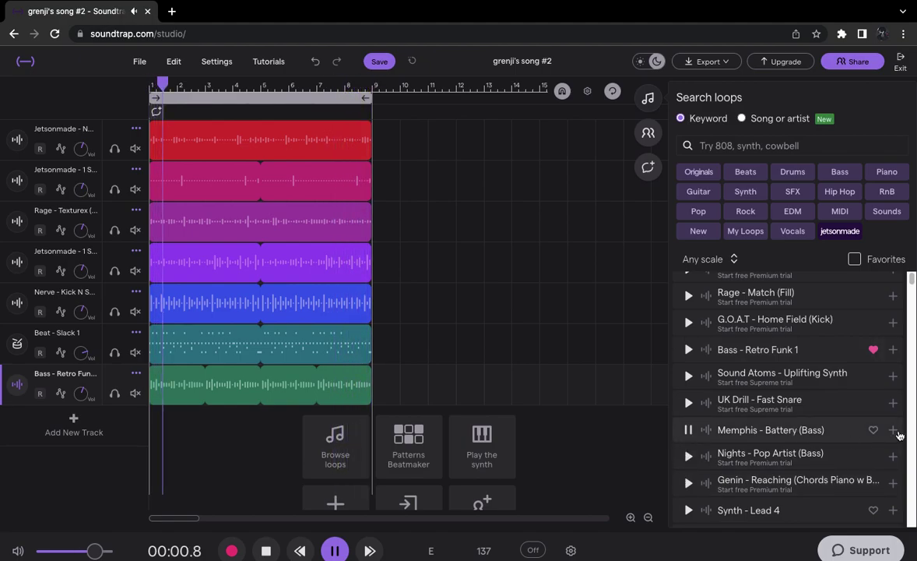
pyautogui.scroll(-3, 818, 436)
pyautogui.click(696, 423)
pyautogui.click(693, 449)
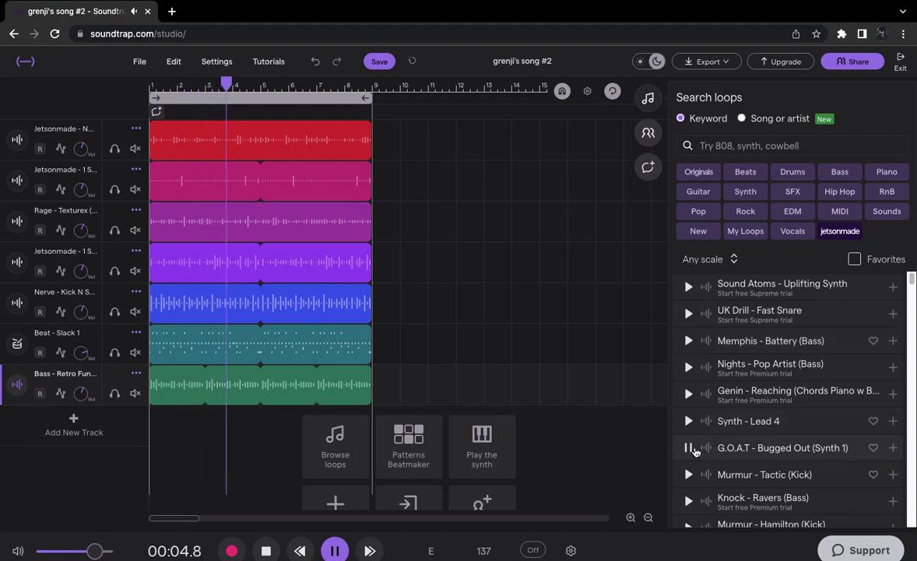
pyautogui.click(688, 474)
pyautogui.scroll(-3, 688, 473)
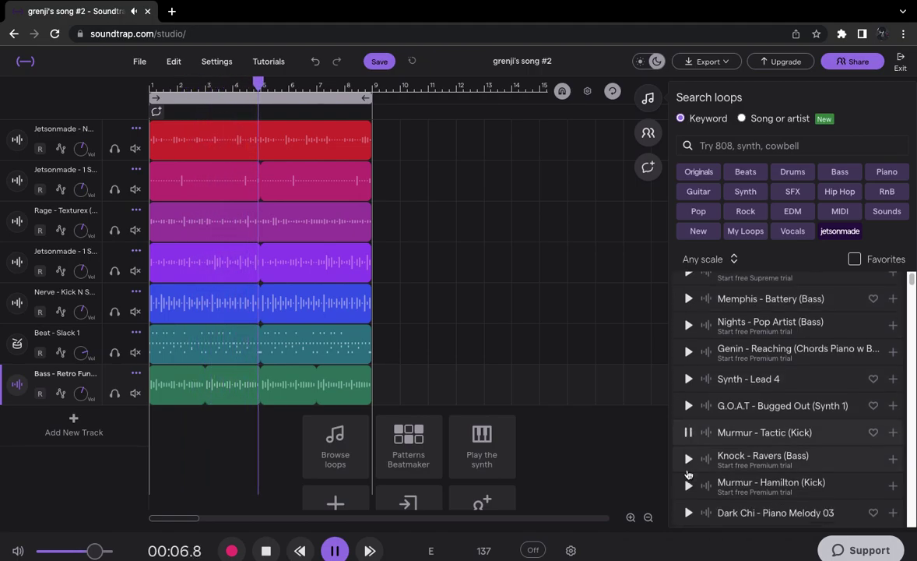
pyautogui.scroll(-2, 688, 472)
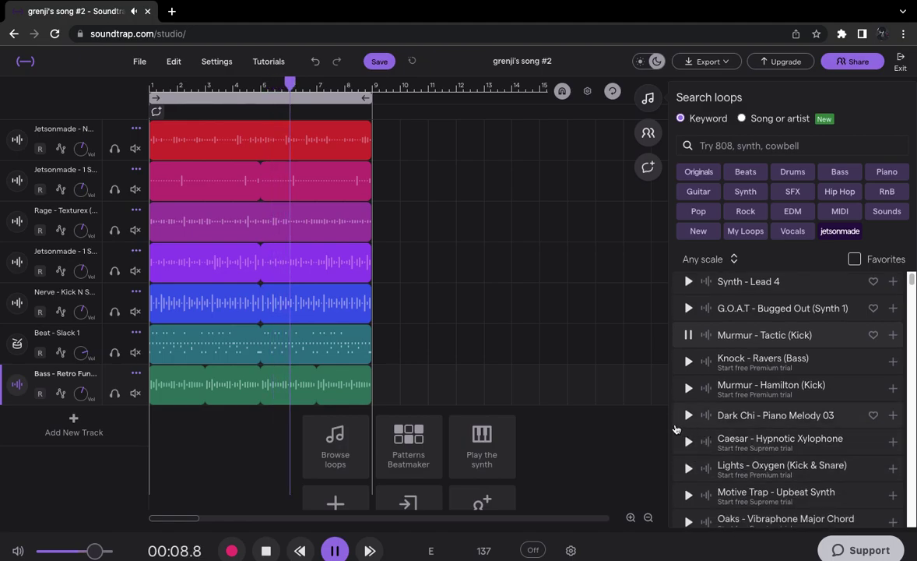
# Preview Rage - Havock Perc 01 with the beat paused, and Jetsonmade - Fell For It (Kick) over the playing beat.
pyautogui.click(350, 552)
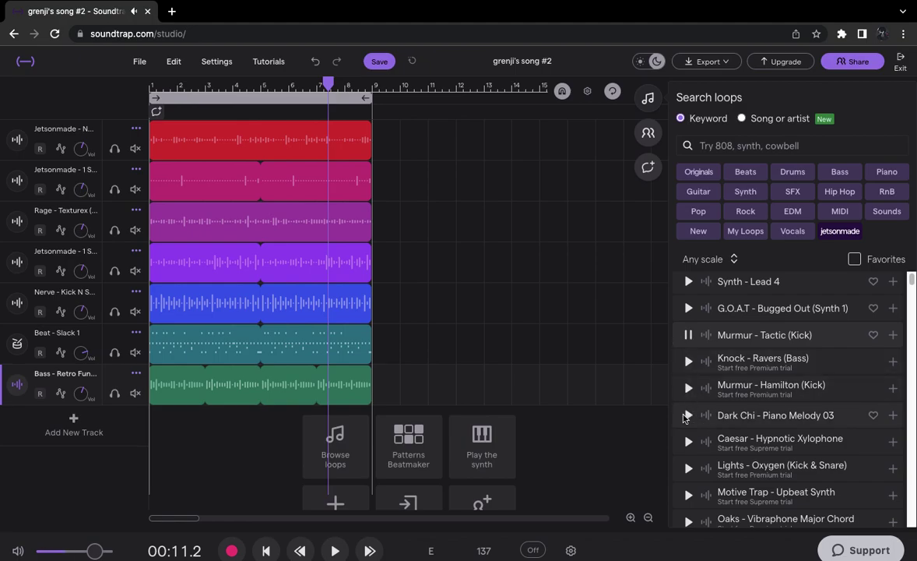
pyautogui.scroll(-3, 684, 419)
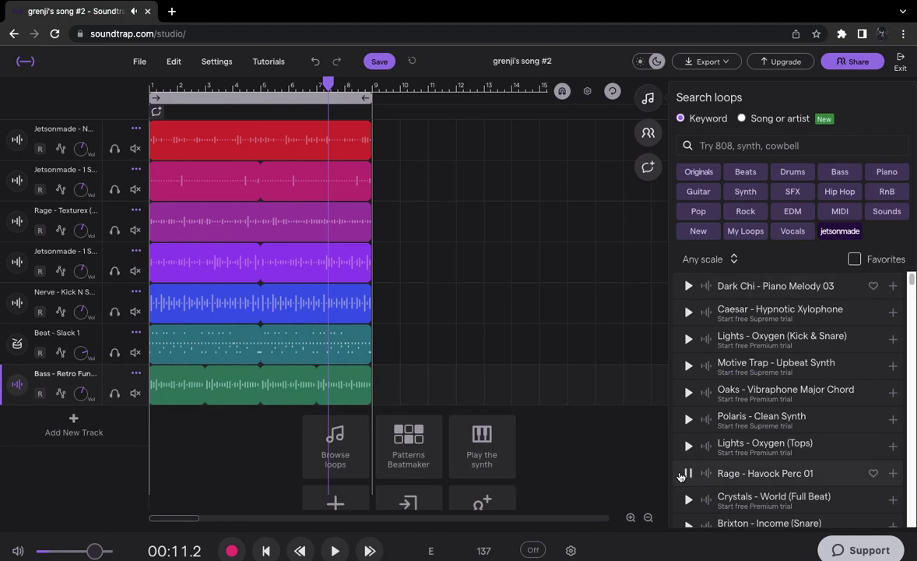
pyautogui.scroll(-1, 680, 477)
pyautogui.click(334, 550)
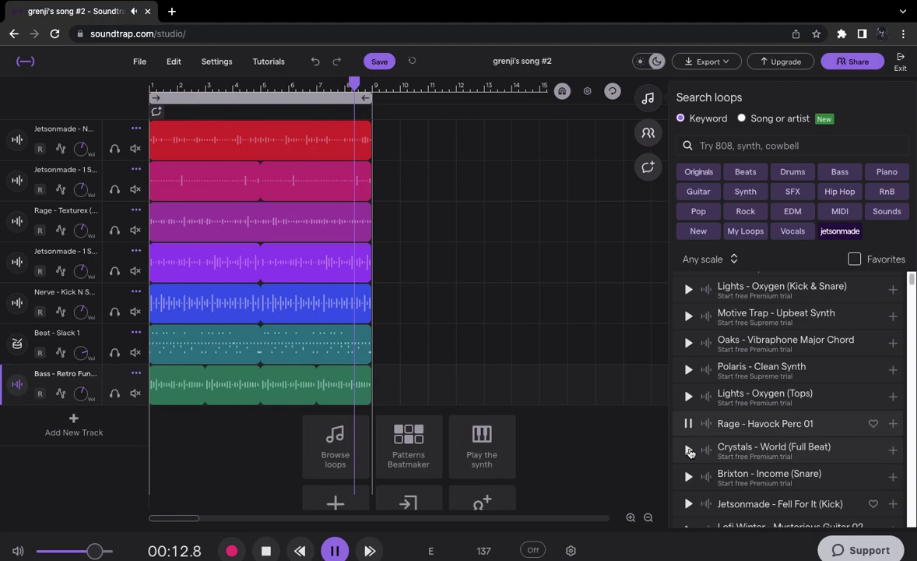
pyautogui.scroll(-1, 690, 452)
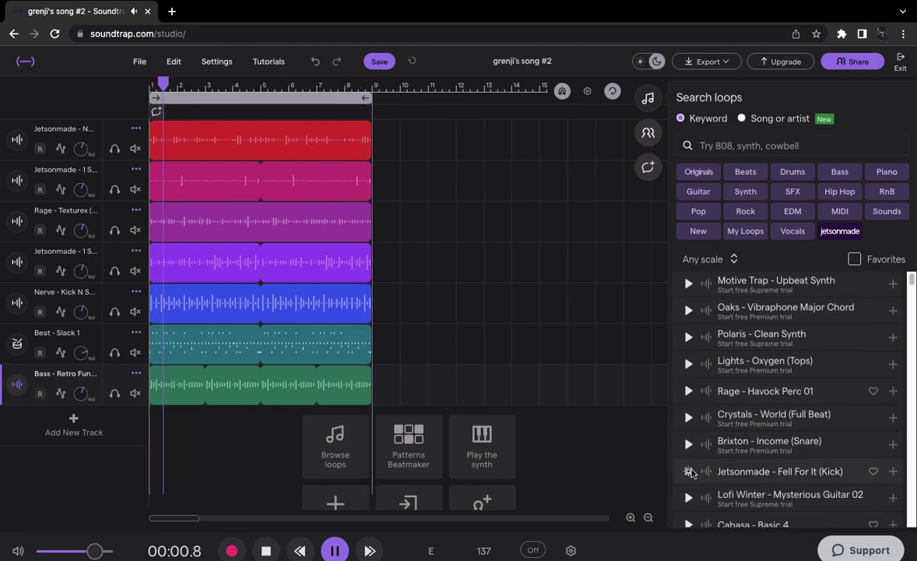
pyautogui.scroll(-2, 690, 471)
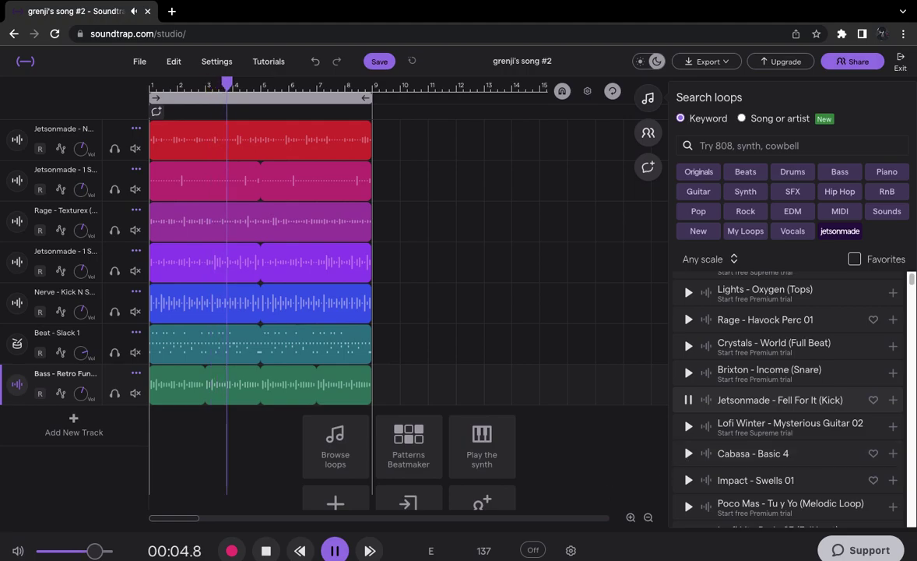
# Preview Cabasa - Basic 4 and Impact - Swells 01 with the beat paused, and Beat - Dopy over the playing beat.
pyautogui.press('space')
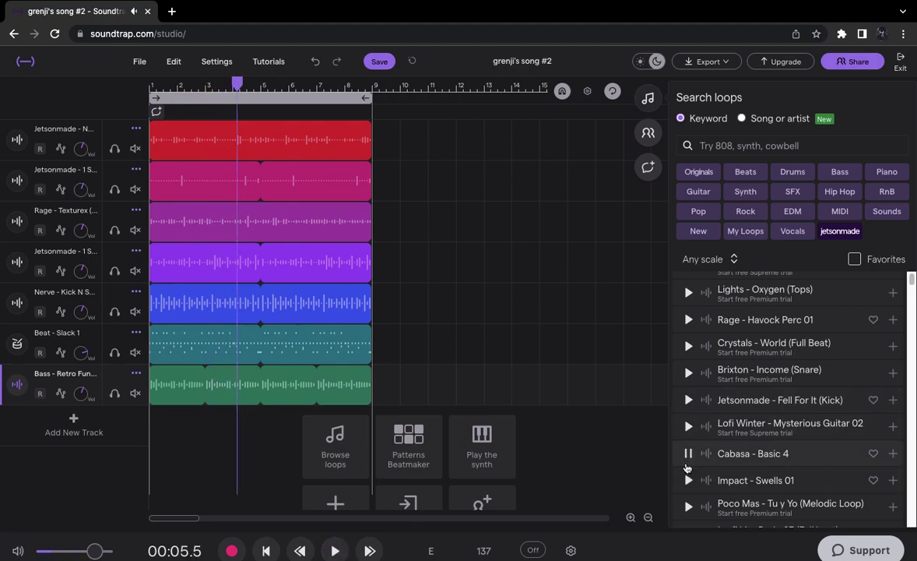
pyautogui.scroll(-3, 688, 484)
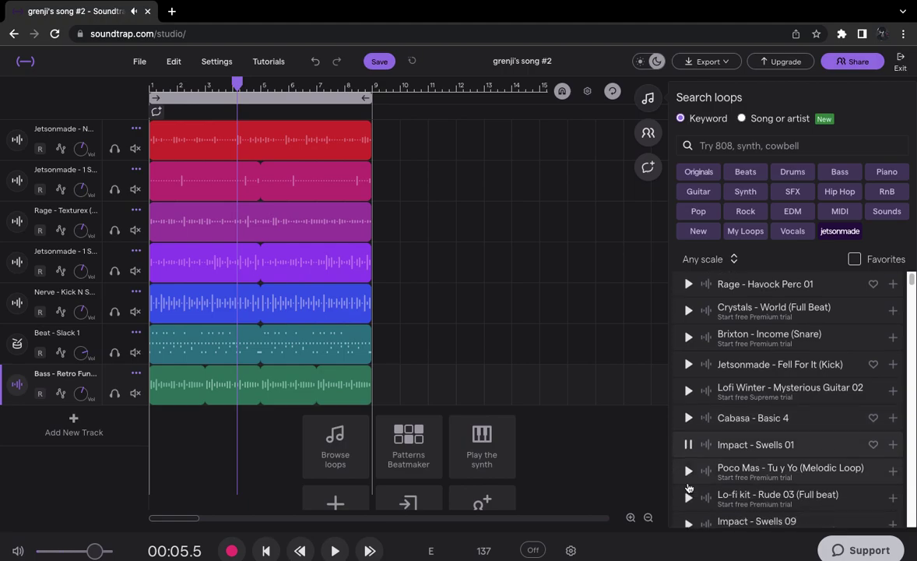
pyautogui.click(336, 551)
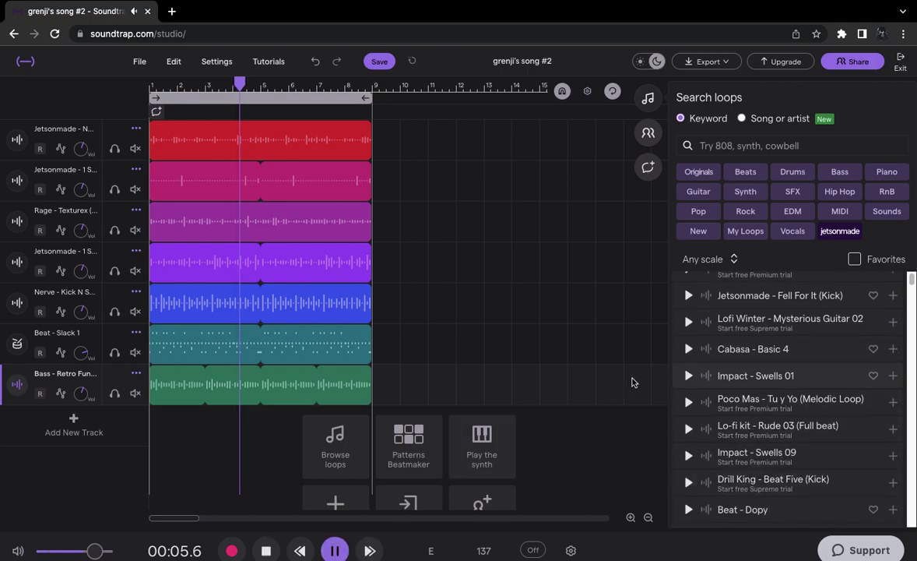
pyautogui.scroll(-1, 685, 420)
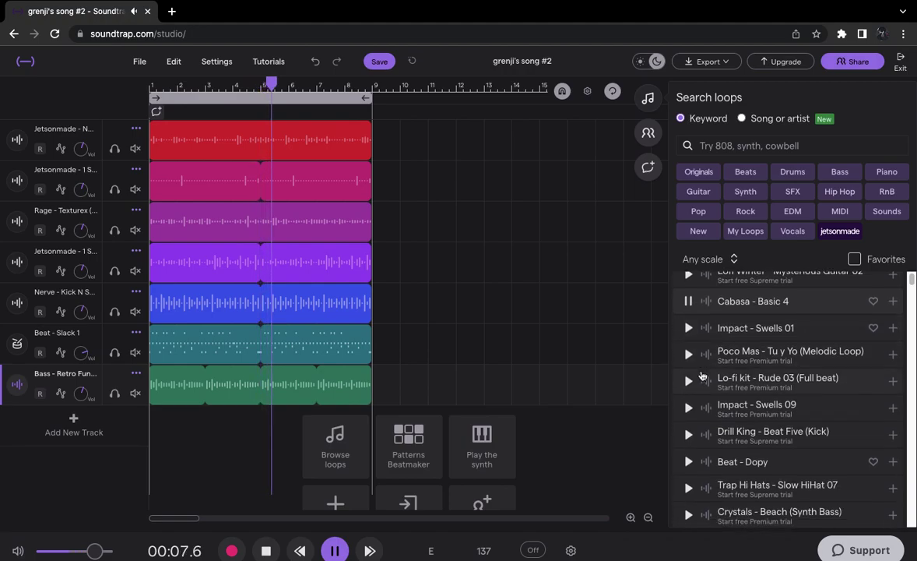
pyautogui.click(693, 462)
pyautogui.scroll(-4, 696, 462)
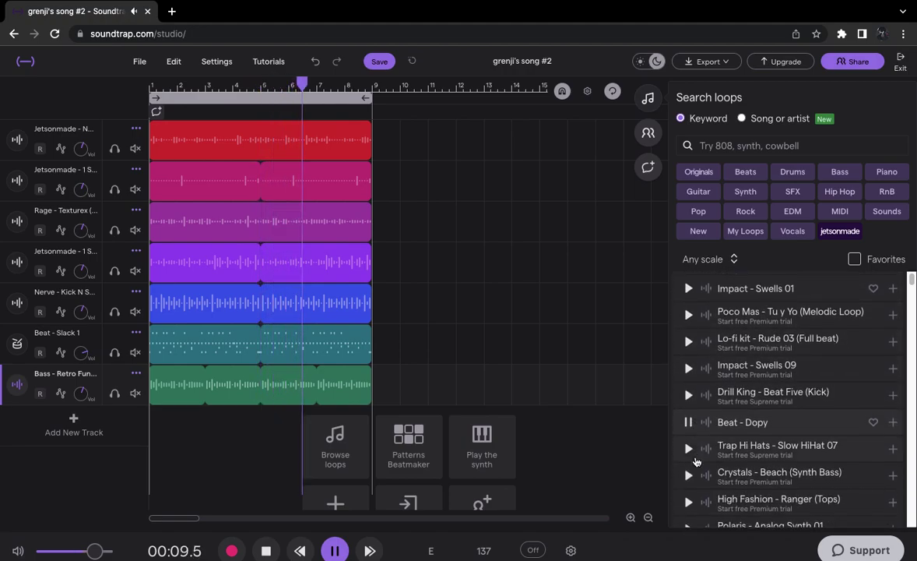
# Audition the G.O.A.T - Tomorrow (Full Beat) loop over the beat and favorite it.
pyautogui.scroll(-5, 695, 462)
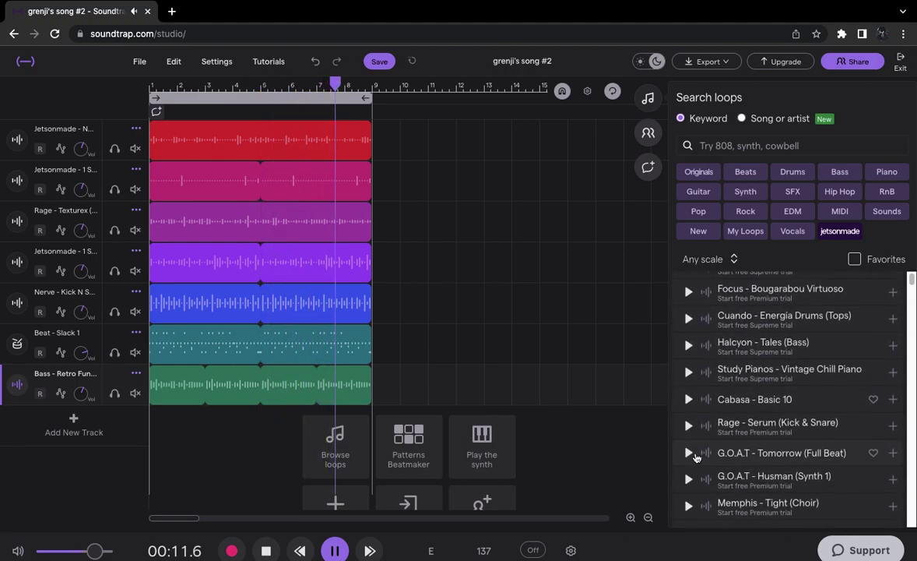
pyautogui.click(690, 457)
pyautogui.scroll(-4, 690, 459)
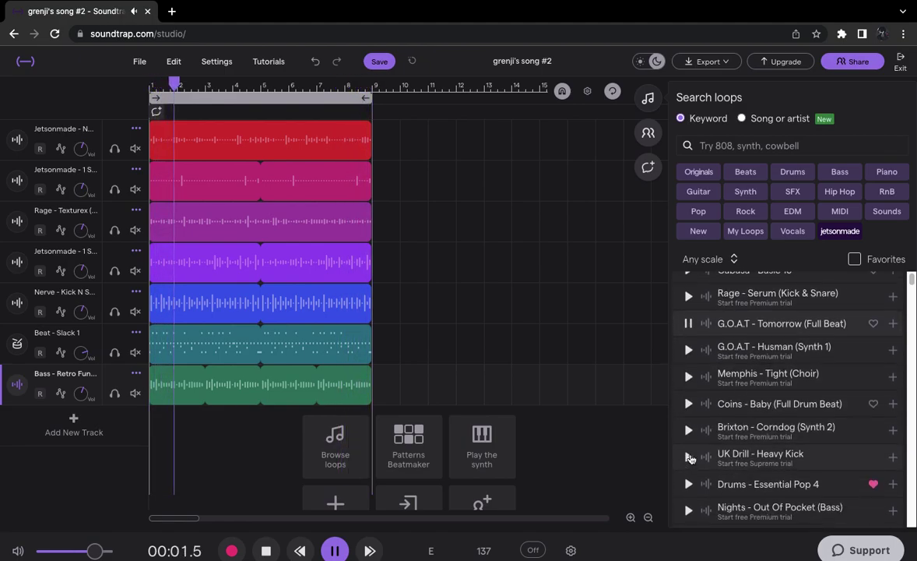
pyautogui.click(873, 323)
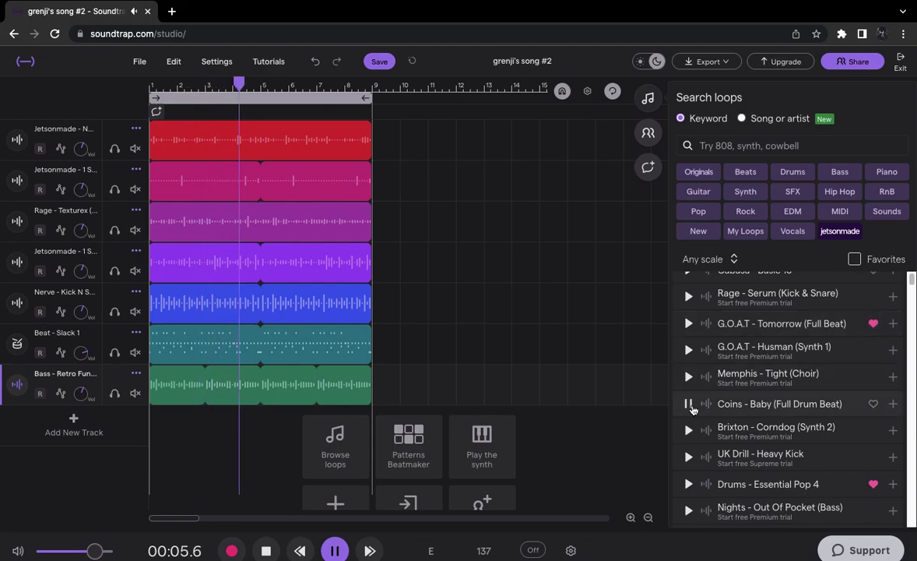
# Audition the Coins - Baby (Full Drum Beat), Drums - Essential Pop 4, Atlantis - Midnight Arpeggio and SFX - Swish - Sub Drop loops over the beat.
pyautogui.scroll(-4, 692, 409)
pyautogui.scroll(-1, 692, 409)
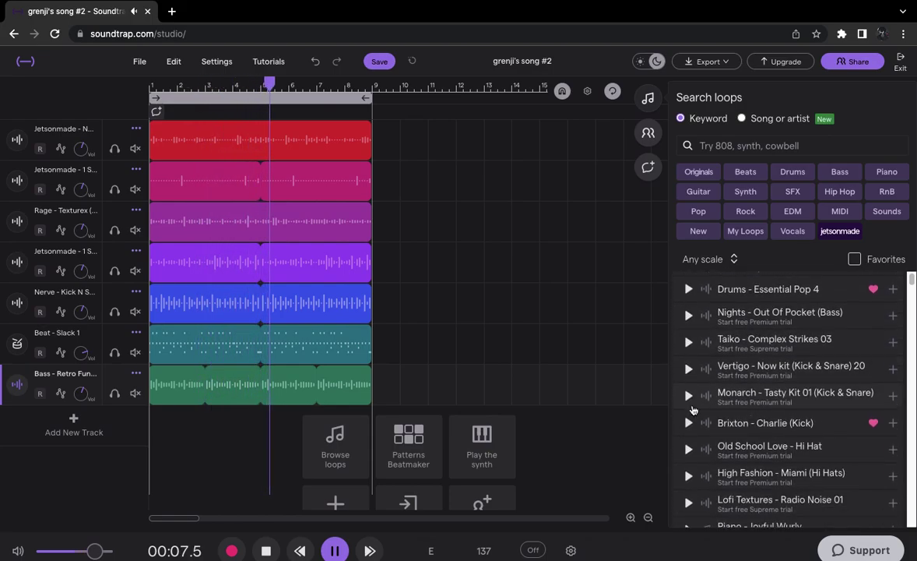
pyautogui.click(689, 308)
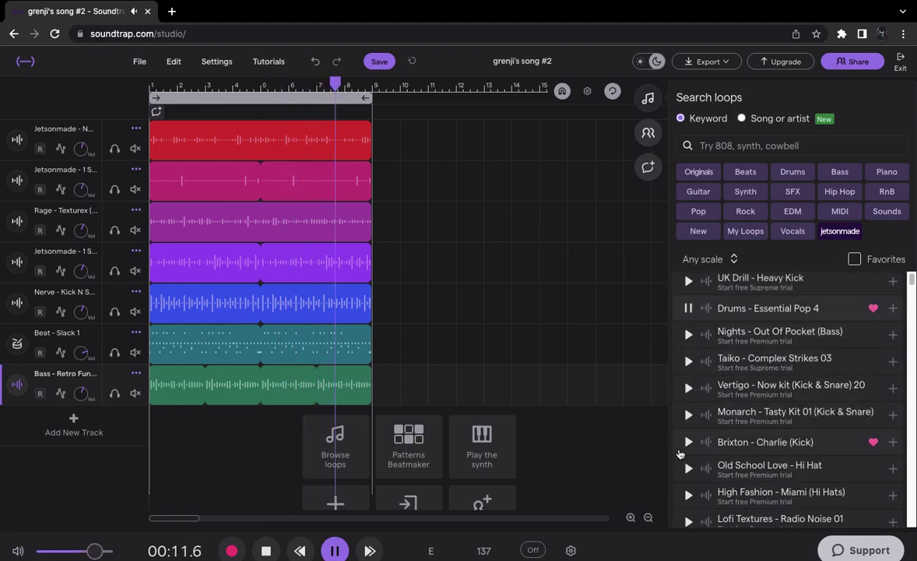
pyautogui.scroll(-7, 687, 450)
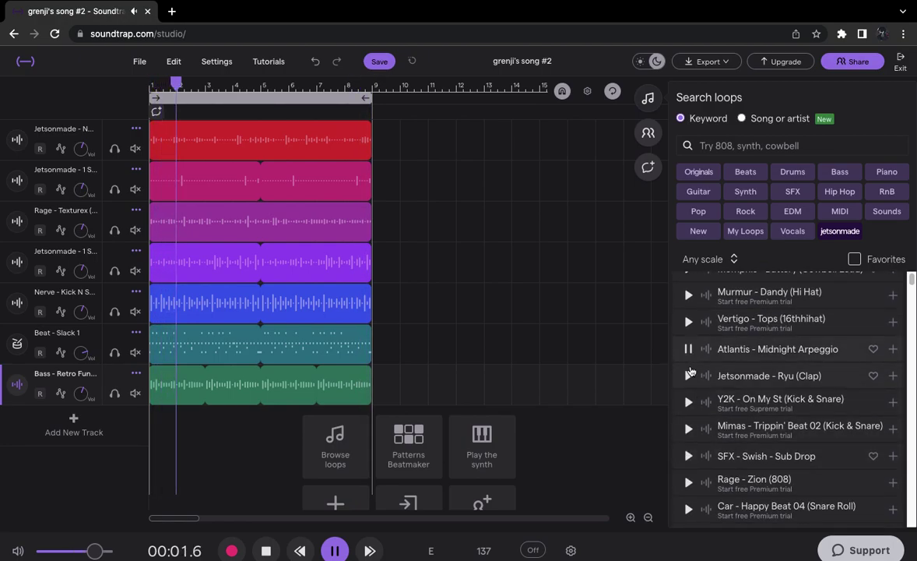
pyautogui.click(688, 456)
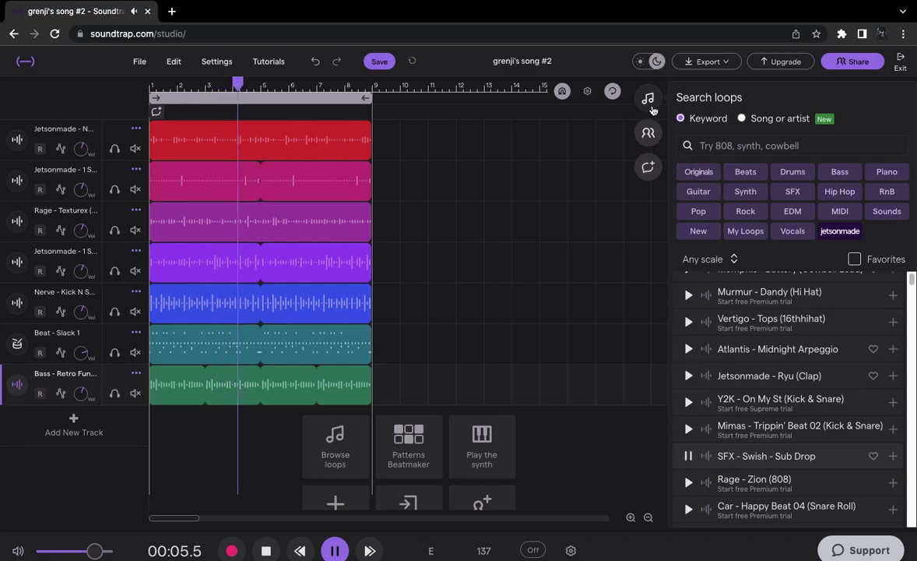
# Close the loop library and extend both the cycle region and the first track's loop to about bar 25.
pyautogui.click(650, 106)
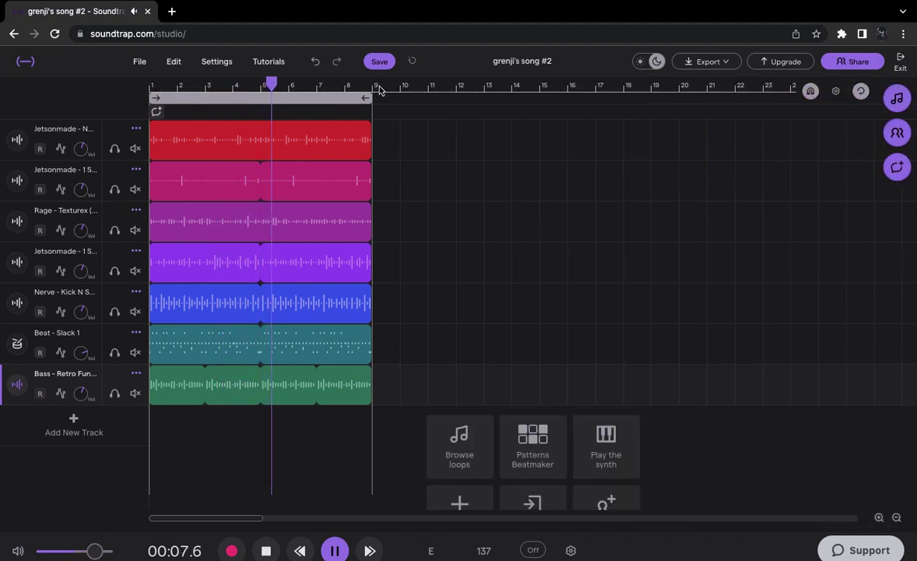
pyautogui.moveTo(368, 97); pyautogui.dragTo(714, 107)
pyautogui.click(369, 127)
pyautogui.moveTo(369, 127); pyautogui.dragTo(715, 128)
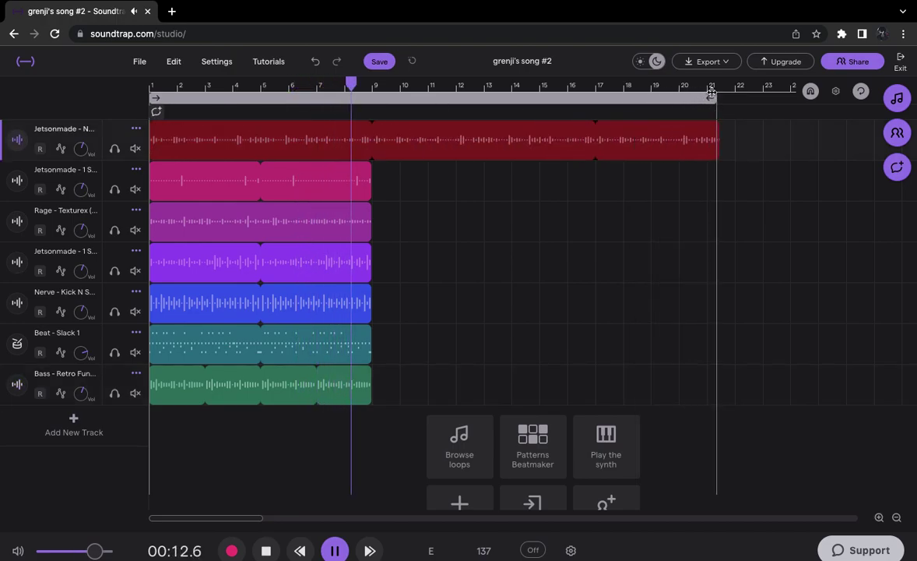
pyautogui.moveTo(738, 94); pyautogui.dragTo(795, 94)
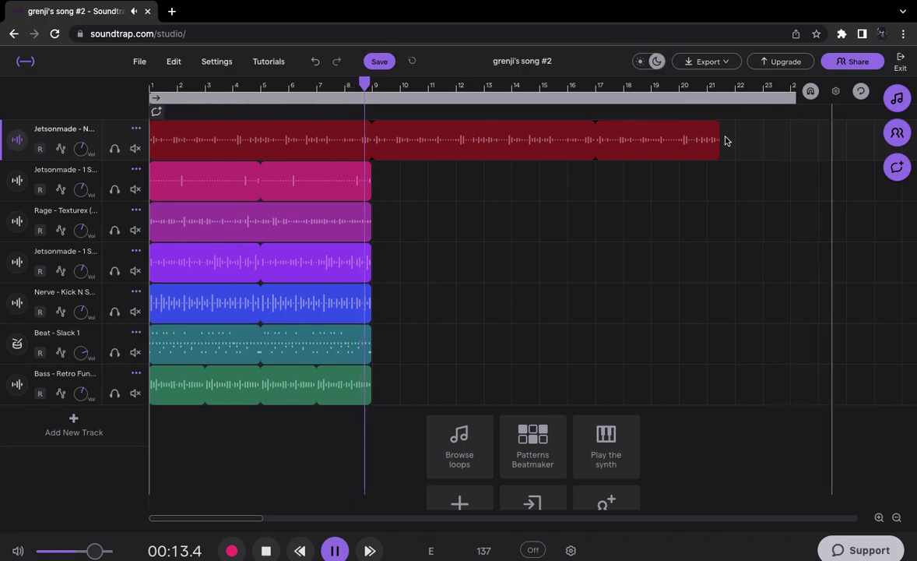
pyautogui.moveTo(714, 130); pyautogui.dragTo(818, 142)
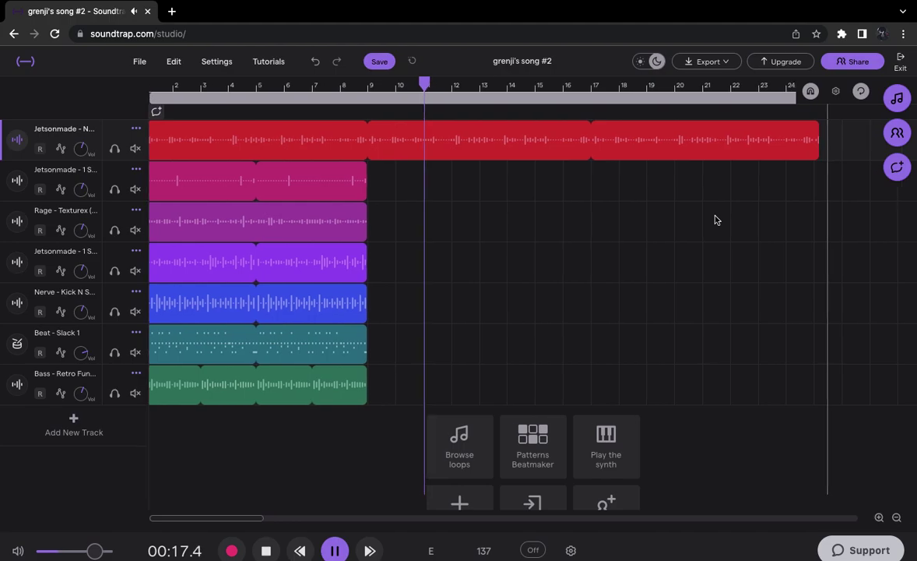
pyautogui.hscroll(2, 716, 219)
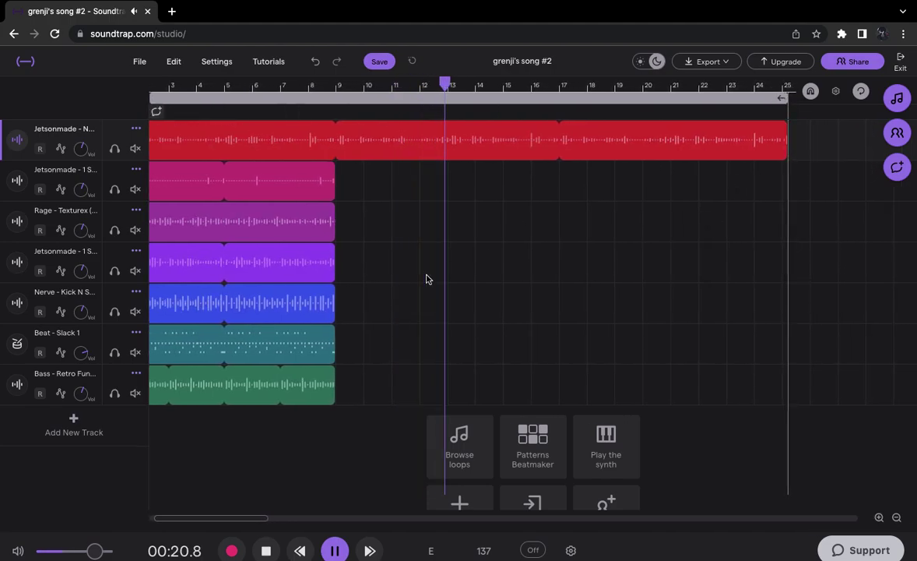
# Extend the second track's Jetsonmade - 1 STL (Stick) loop to about bar 20, and try extending the Rage - Texturex (Tops) loop.
pyautogui.moveTo(333, 165); pyautogui.dragTo(705, 186)
pyautogui.click(328, 209)
pyautogui.moveTo(328, 209); pyautogui.dragTo(571, 240)
pyautogui.hscroll(3, 572, 240)
pyautogui.click(810, 164)
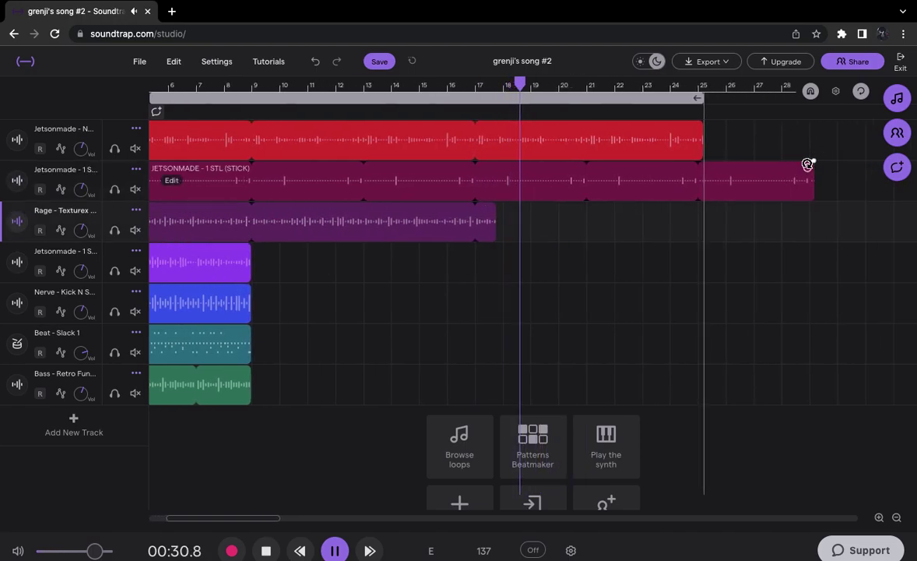
pyautogui.moveTo(809, 164); pyautogui.dragTo(534, 196)
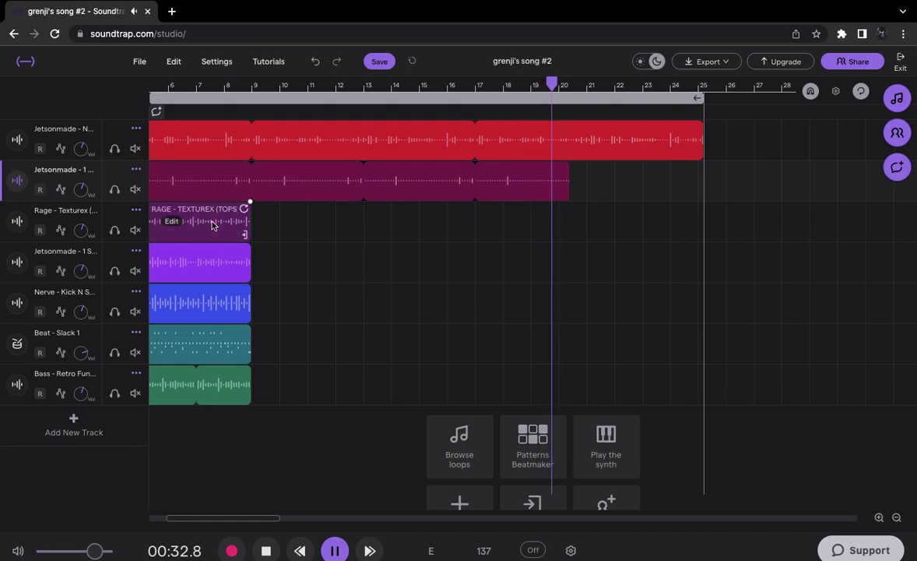
# Extend the third track's Rage - Texturex (Tops) loop and stop playback.
pyautogui.moveTo(248, 205); pyautogui.dragTo(312, 240)
pyautogui.click(237, 269)
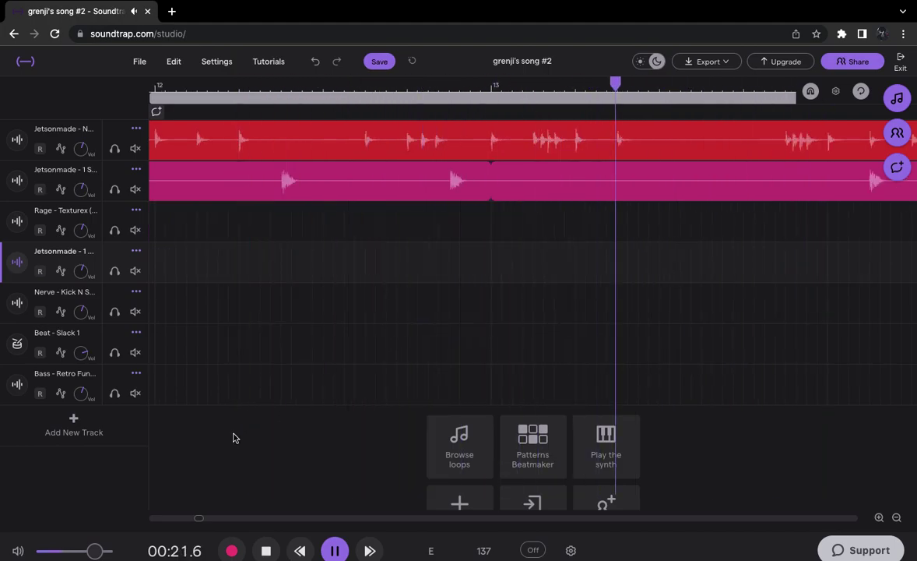
pyautogui.hscroll(-3, 231, 436)
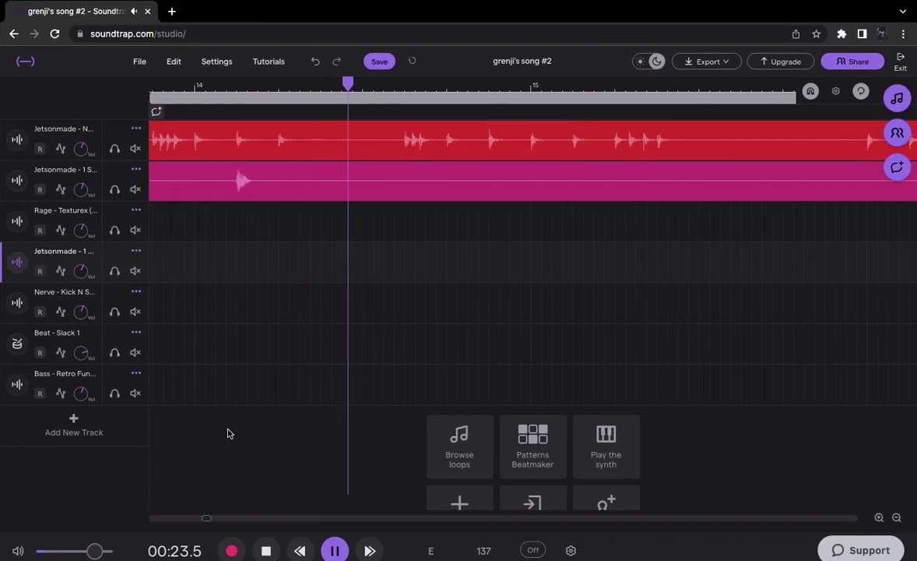
pyautogui.scroll(3, 217, 501)
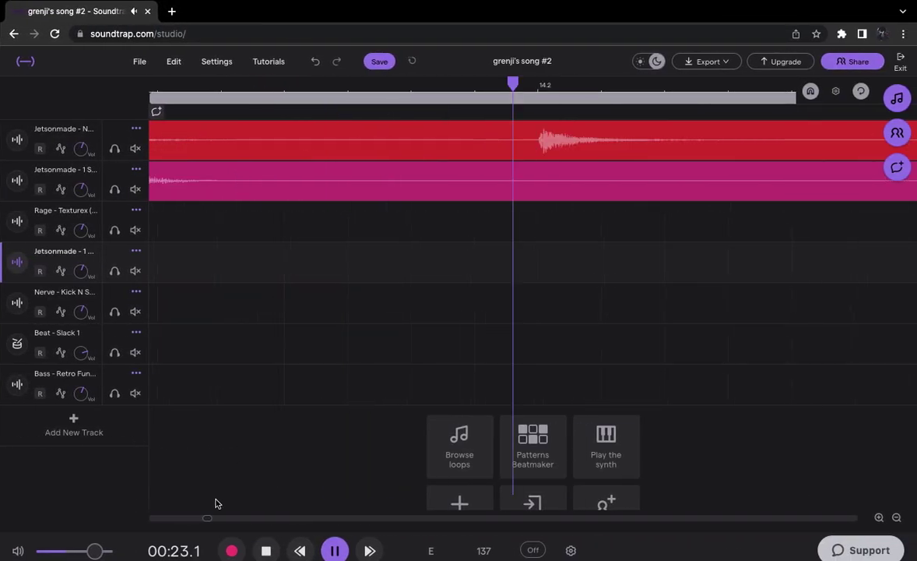
pyautogui.click(334, 551)
pyautogui.hscroll(3, 352, 423)
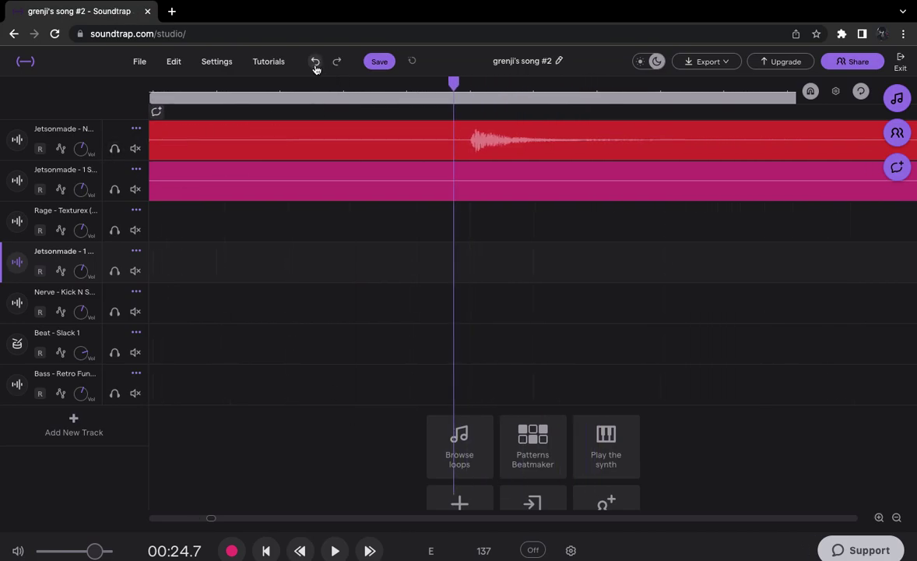
pyautogui.click(20, 264)
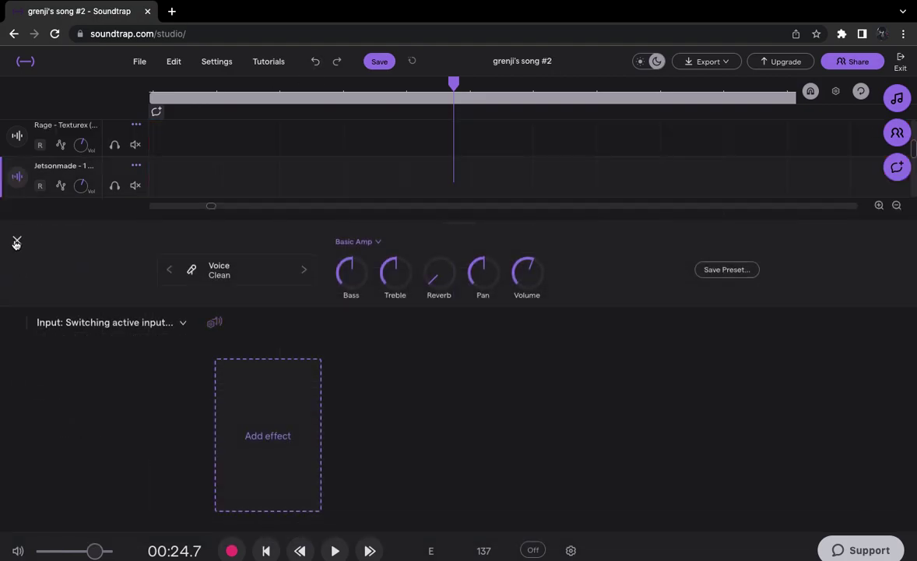
pyautogui.click(17, 243)
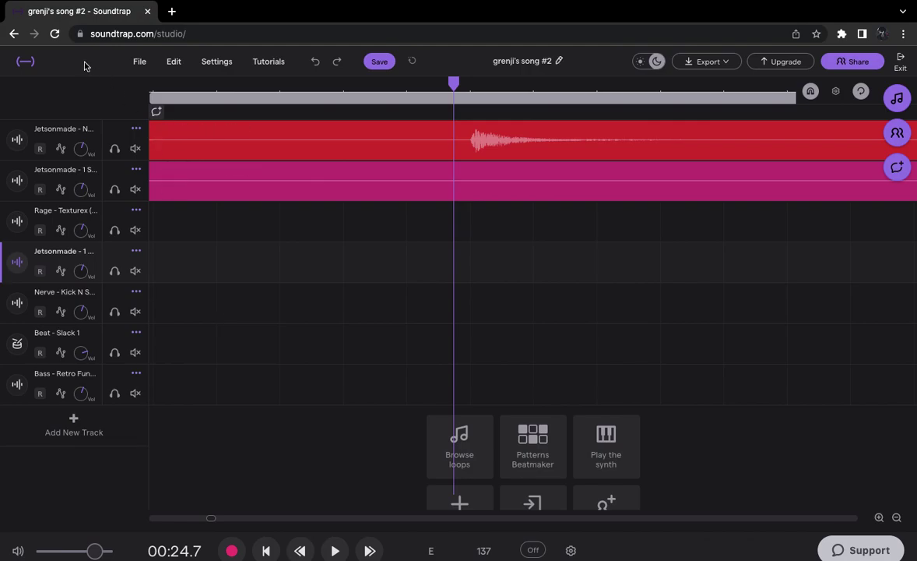
pyautogui.click(14, 33)
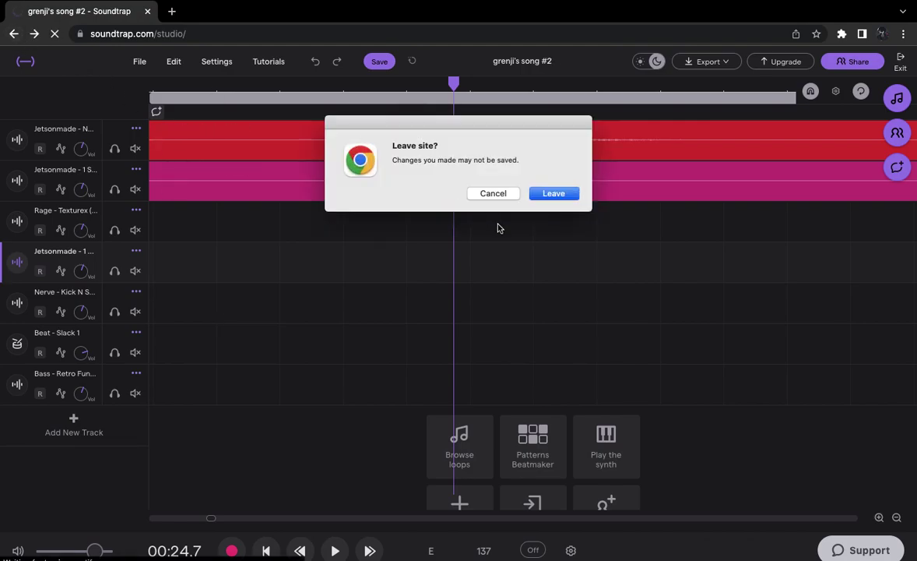
pyautogui.click(492, 194)
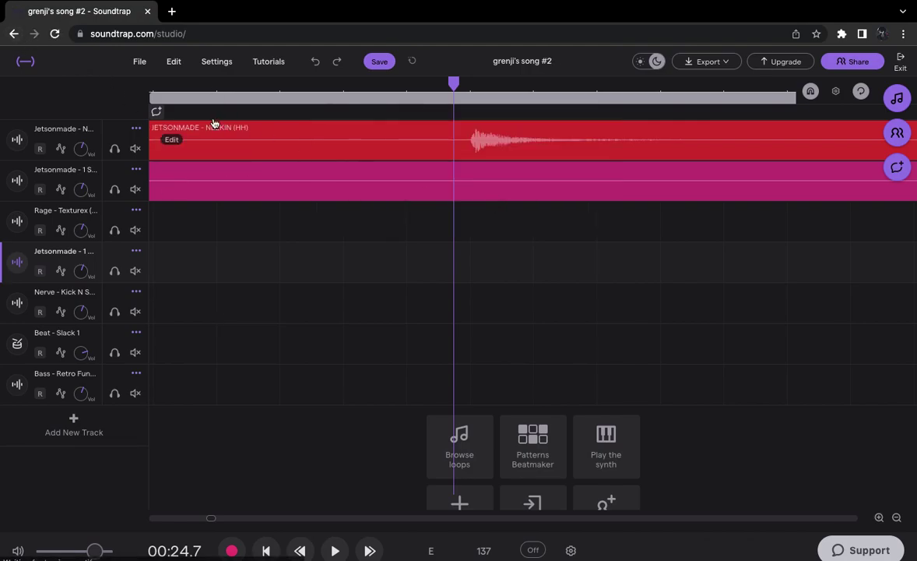
# Undo the last change to the Rage - Texturex (Tops) loop's length.
pyautogui.click(315, 61)
pyautogui.hscroll(-5, 381, 272)
pyautogui.hscroll(-10, 382, 273)
pyautogui.hscroll(-8, 381, 273)
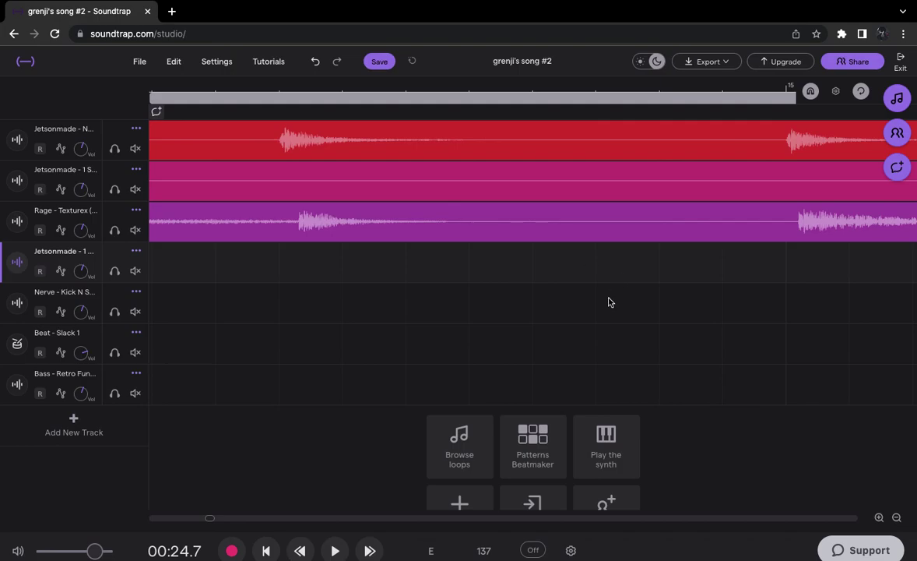
# Turn off snapping to the grid and close the Support pop-up covering the timeline.
pyautogui.click(860, 94)
pyautogui.click(861, 93)
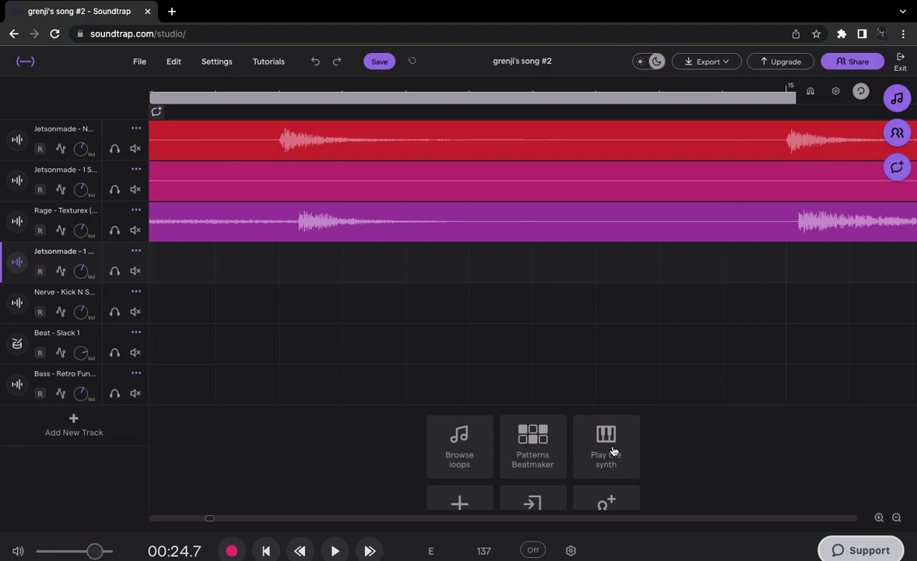
pyautogui.scroll(5, 369, 417)
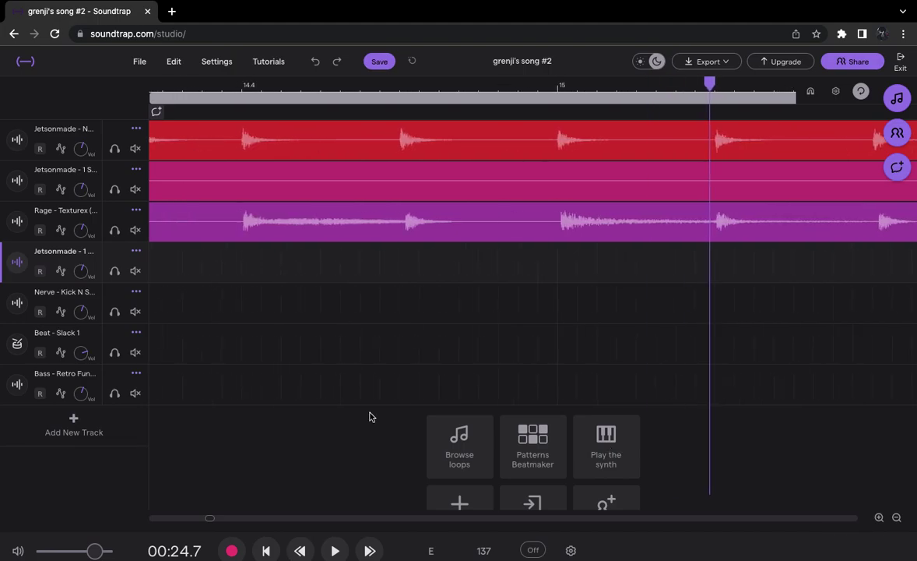
pyautogui.scroll(-10, 370, 417)
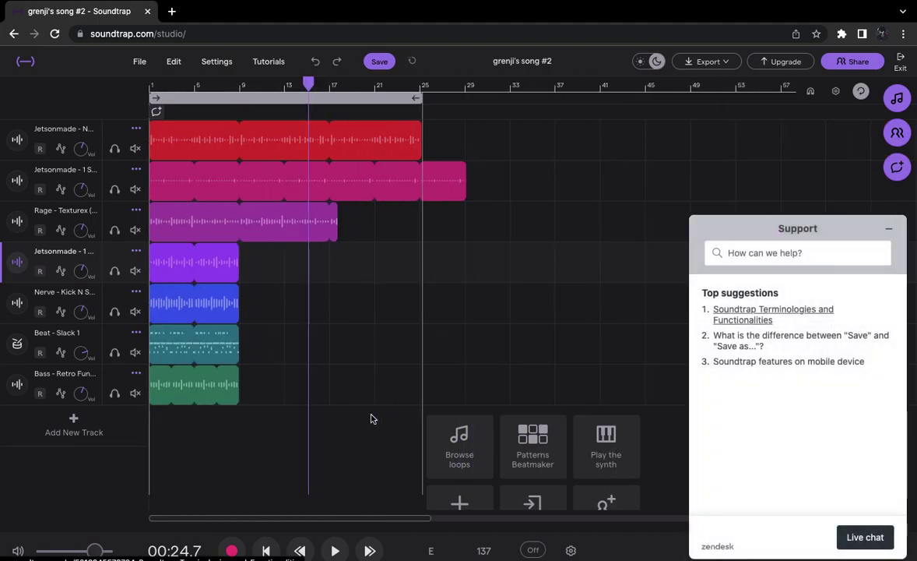
pyautogui.scroll(5, 374, 389)
pyautogui.scroll(-2, 374, 389)
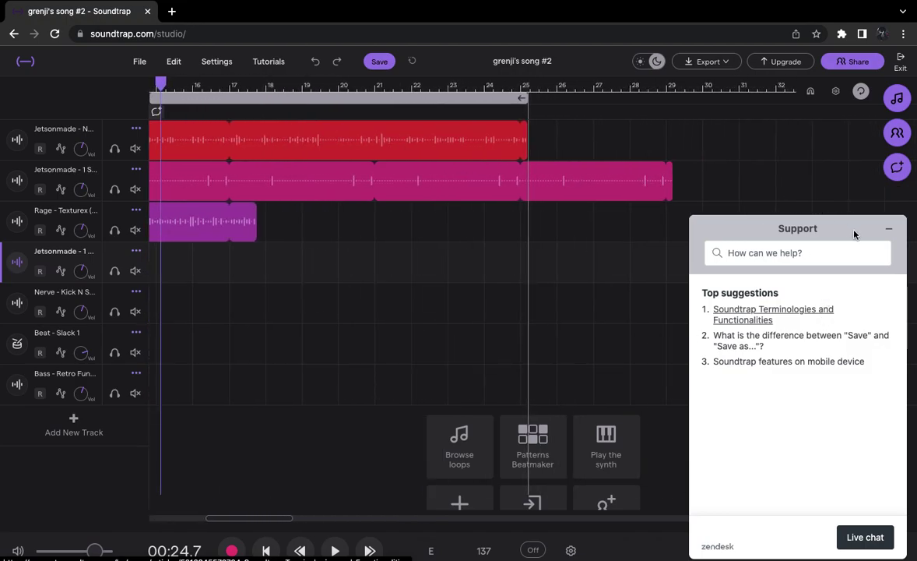
pyautogui.click(742, 196)
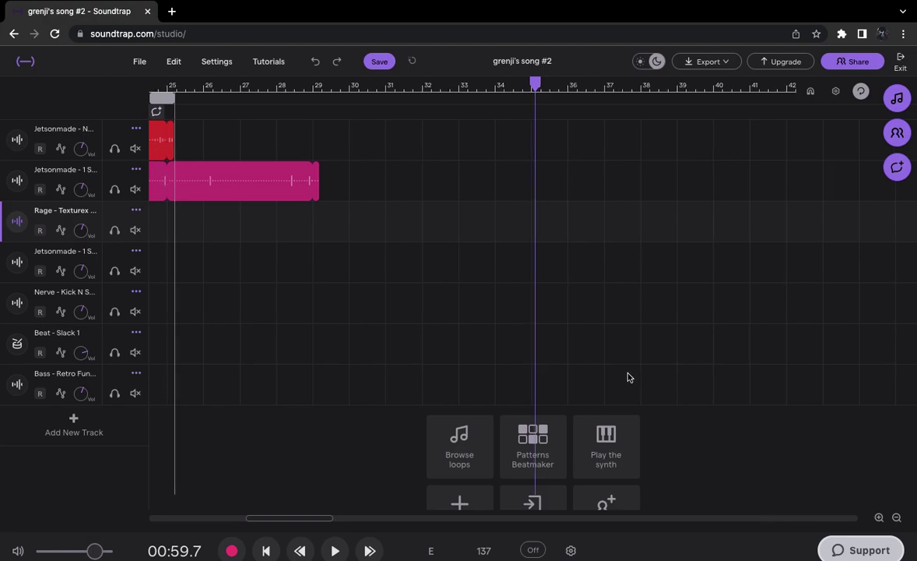
# Shorten the second track's Jetsonmade - 1 STL (Stick) loop to about bar 21 and extend the Rage - Texturex (Tops) loop to about bar 25.
pyautogui.hscroll(-2, 629, 376)
pyautogui.hscroll(-3, 443, 264)
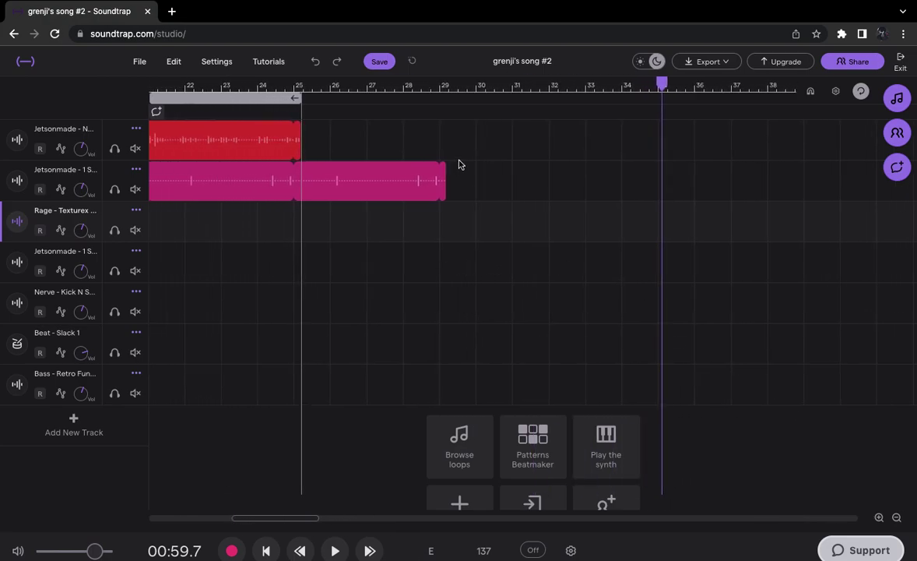
pyautogui.click(429, 171)
pyautogui.moveTo(439, 169); pyautogui.dragTo(213, 168)
pyautogui.hscroll(-2, 215, 186)
pyautogui.hscroll(-6, 215, 186)
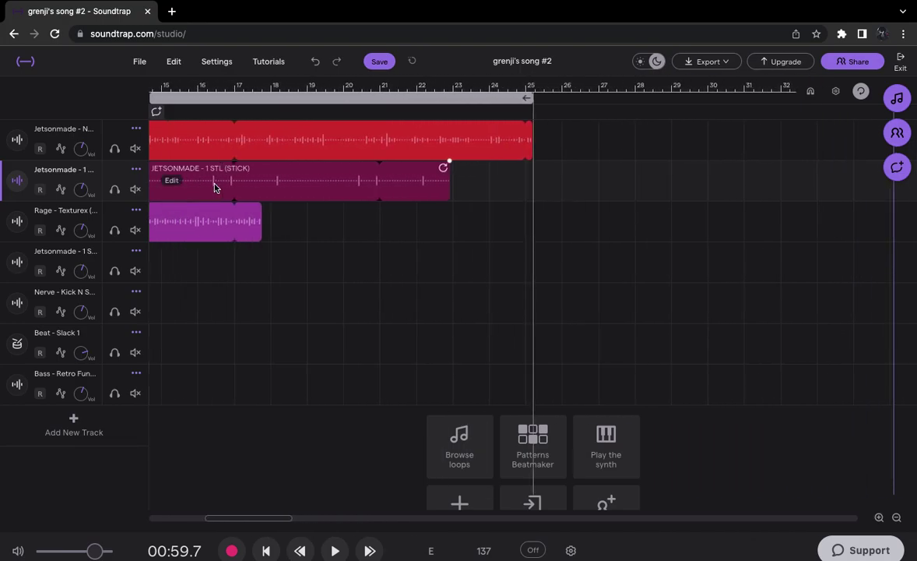
pyautogui.moveTo(501, 166); pyautogui.dragTo(429, 167)
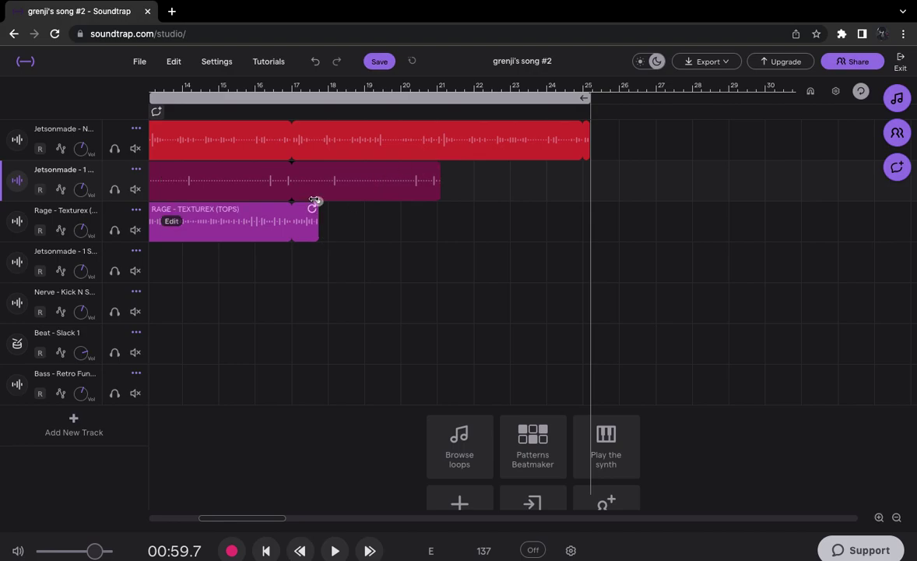
pyautogui.moveTo(310, 208); pyautogui.dragTo(320, 208)
pyautogui.moveTo(393, 215); pyautogui.dragTo(536, 231)
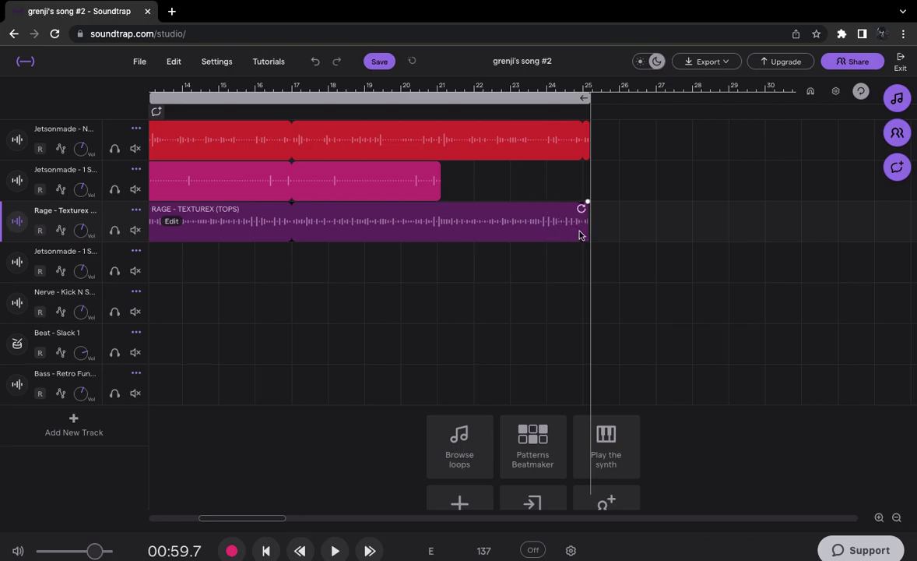
# Extend the Jetsonmade - 1 STL (HH) loop to about bar 18 and the Nerve - Kick N Snap loop to about bar 22.
pyautogui.click(227, 260)
pyautogui.hscroll(-5, 226, 261)
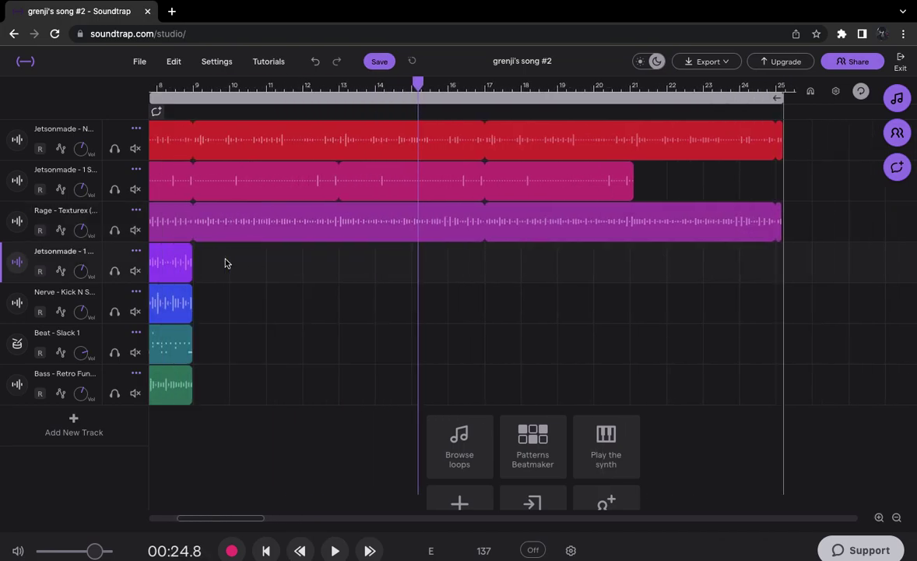
pyautogui.moveTo(281, 248); pyautogui.dragTo(610, 262)
pyautogui.moveTo(279, 285); pyautogui.dragTo(752, 309)
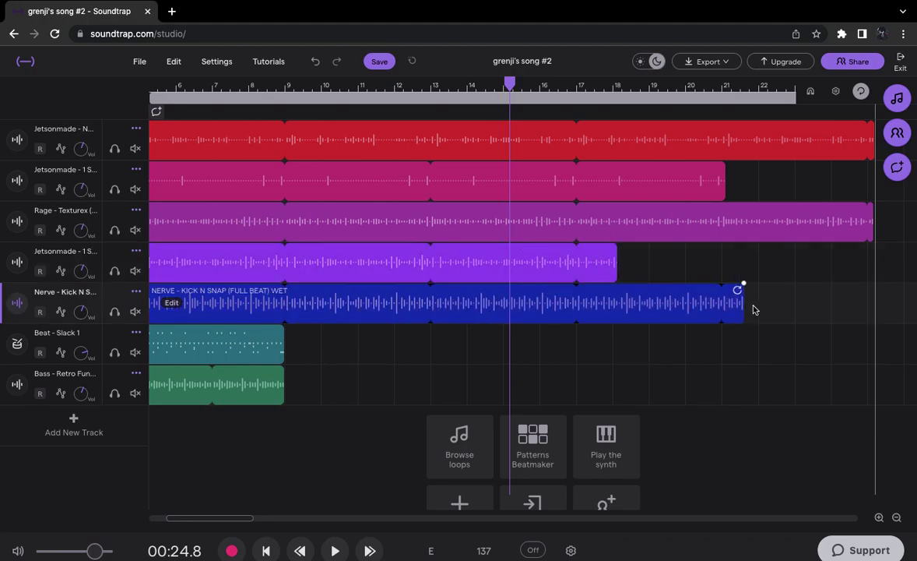
# Extend the Bass - Retro Funk 1 loop to about bar 23 and the Beat - Slack 1 loop to about bar 25.
pyautogui.moveTo(274, 369); pyautogui.dragTo(803, 373)
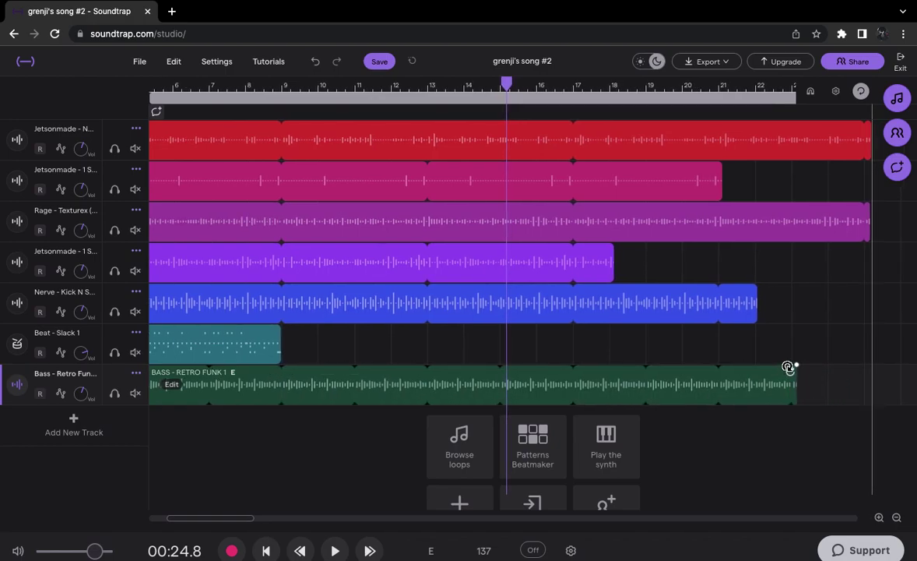
pyautogui.moveTo(269, 340); pyautogui.dragTo(761, 365)
pyautogui.moveTo(811, 336)
pyautogui.mouseDown()
pyautogui.moveTo(866, 343)
pyautogui.moveTo(856, 330)
pyautogui.moveTo(826, 330)
pyautogui.mouseUp()
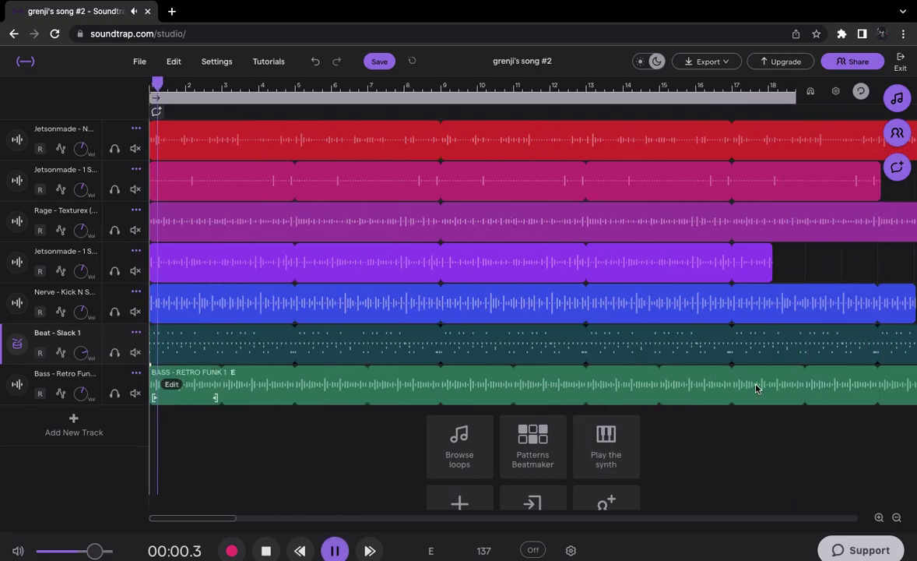
pyautogui.click(335, 550)
pyautogui.hscroll(5, 368, 418)
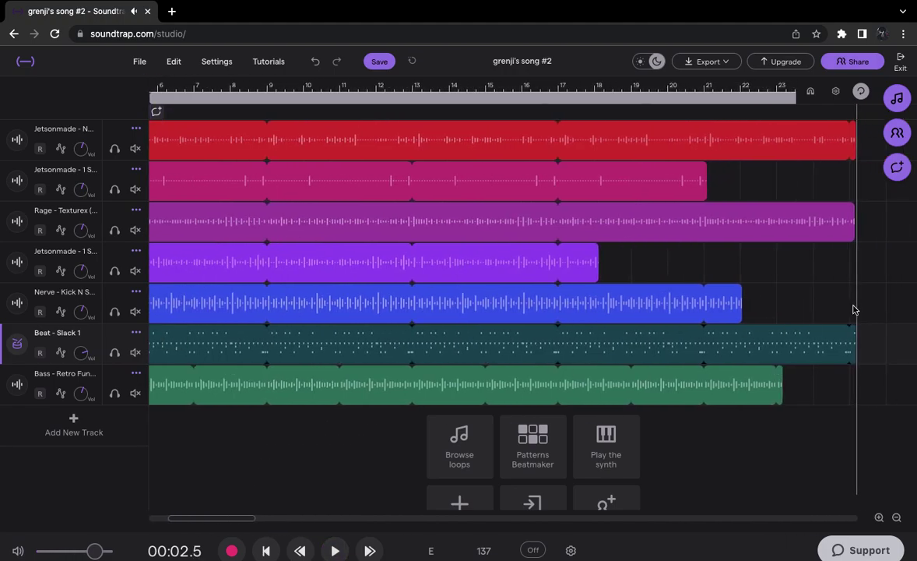
pyautogui.moveTo(853, 335)
pyautogui.mouseDown()
pyautogui.moveTo(845, 329)
pyautogui.moveTo(849, 338)
pyautogui.mouseUp()
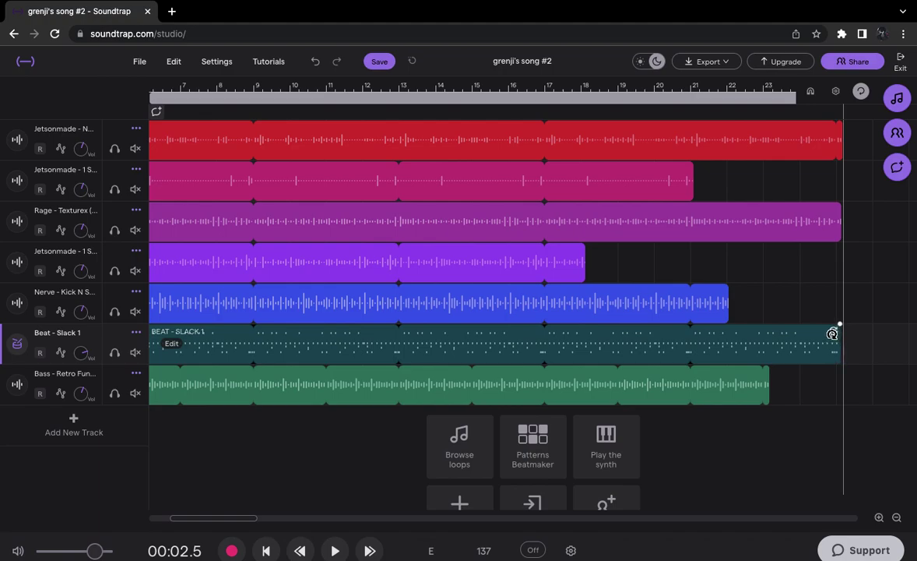
# Shorten the Rage - Texturex (Tops) loop to bar 17 and extend the Jetsonmade - 1 STL (HH) loop to about bar 25.
pyautogui.moveTo(835, 212); pyautogui.dragTo(575, 210)
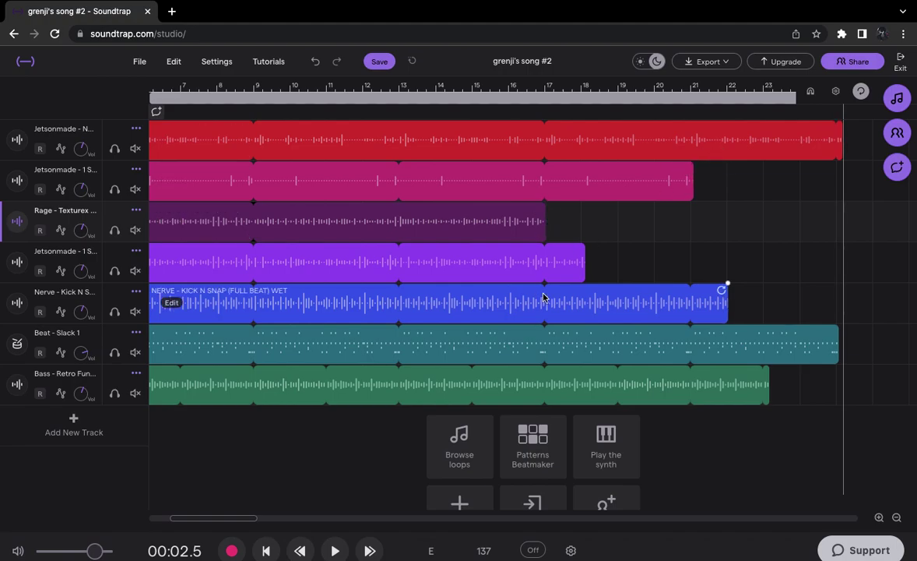
pyautogui.moveTo(577, 247); pyautogui.dragTo(826, 247)
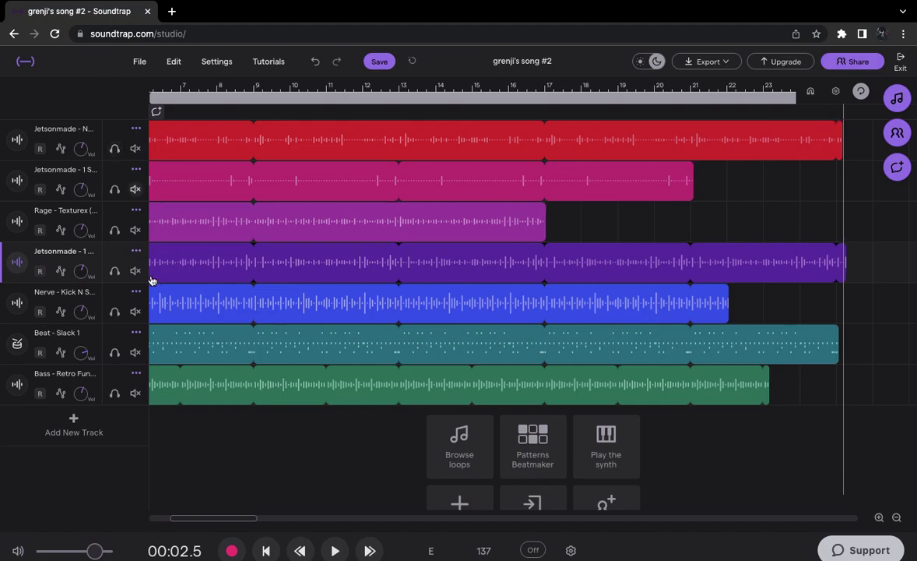
# Play back the extended arrangement to check how the loops sound together, then stop it.
pyautogui.hscroll(-3, 153, 294)
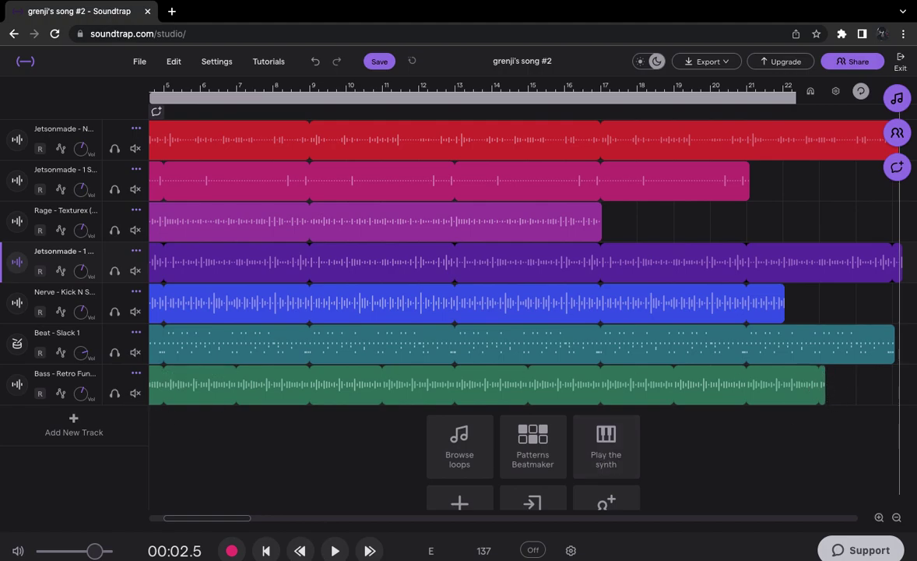
pyautogui.click(336, 553)
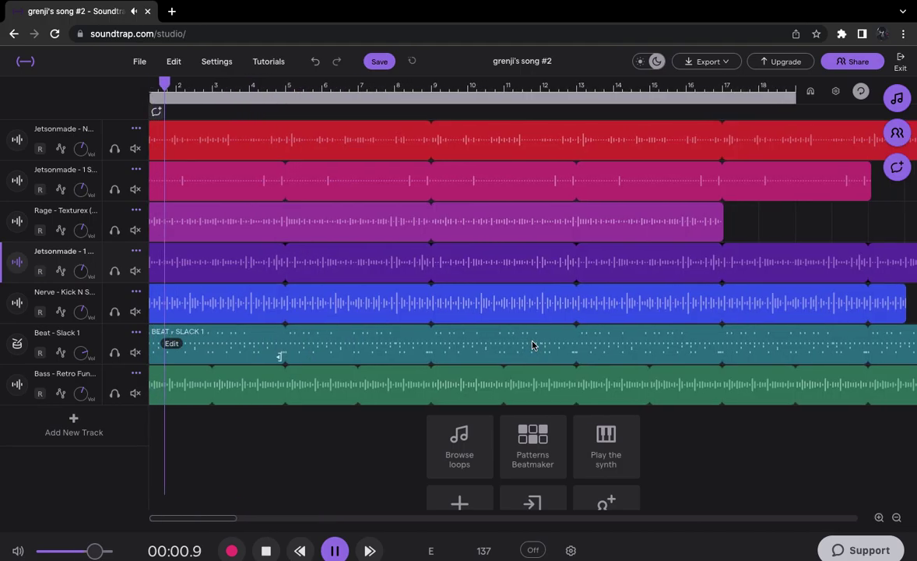
pyautogui.press('space')
# Trim the Jetsonmade - Neekin (HH) and 1 STL (HH) loops and the cycle region to bar 25, and the bass loop to bar 23.
pyautogui.hscroll(5, 497, 141)
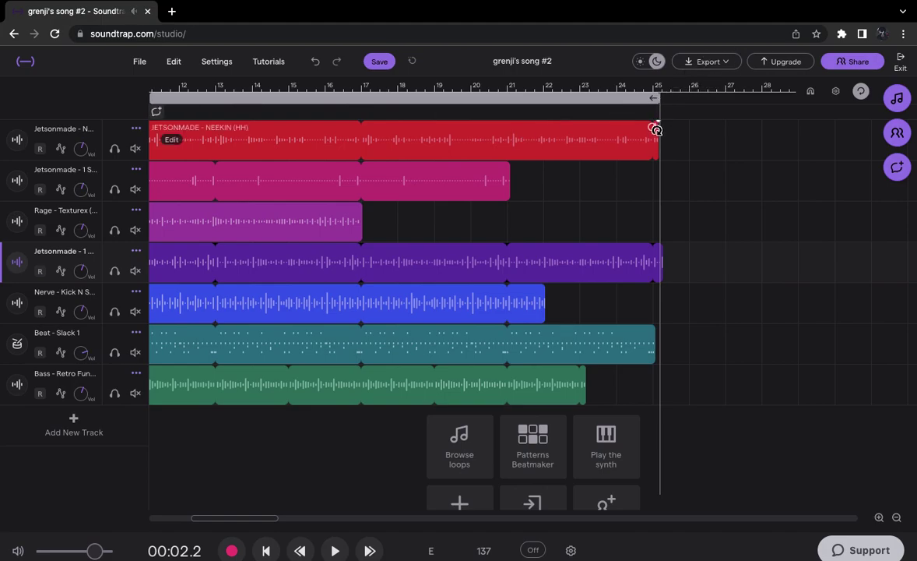
pyautogui.click(655, 130)
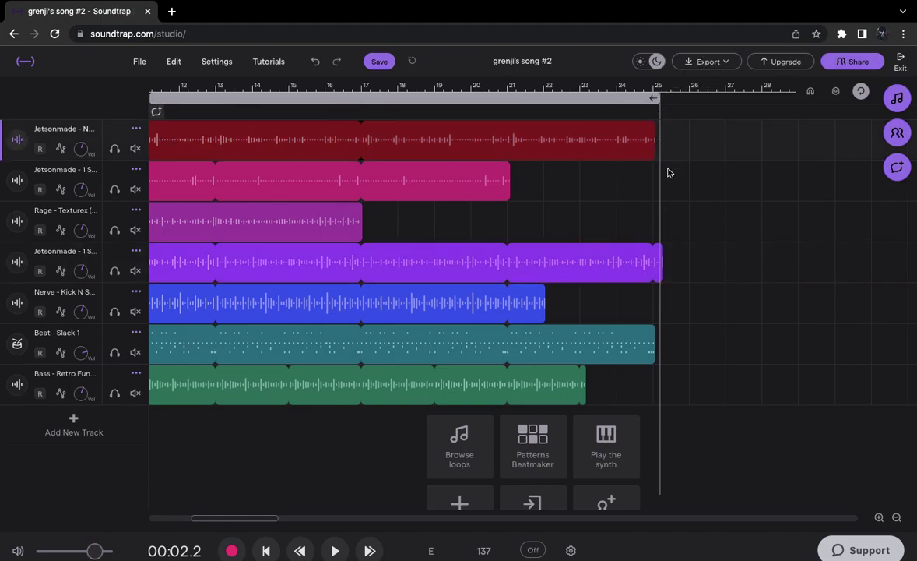
pyautogui.click(659, 251)
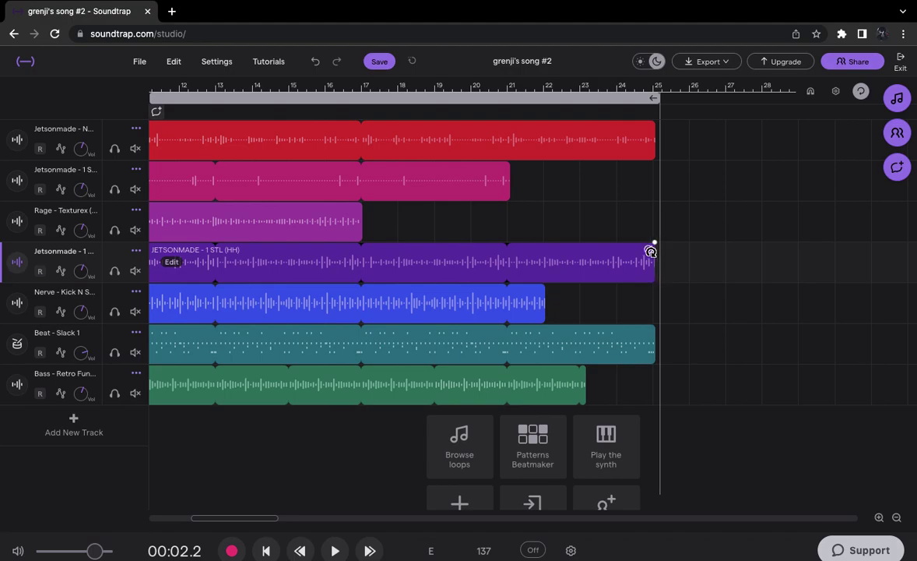
pyautogui.moveTo(655, 99); pyautogui.dragTo(651, 100)
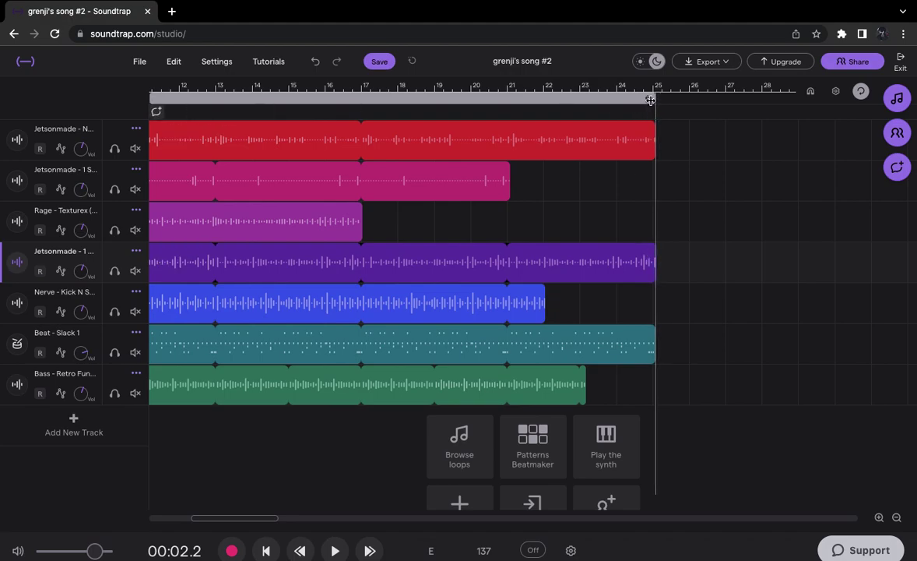
pyautogui.click(579, 373)
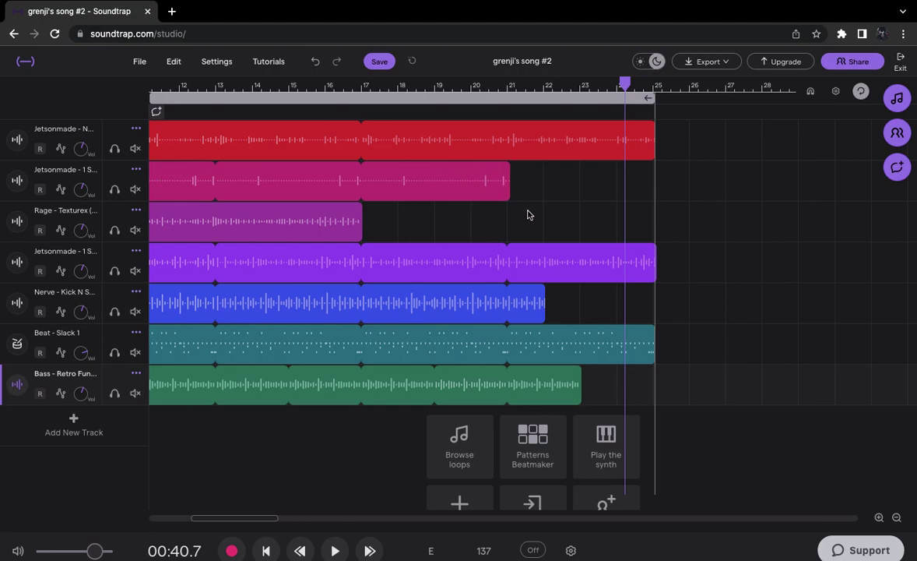
# Shorten the 1 STL (HH) loop to about bar 20 and Beat - Slack 1 to about bar 18, and extend the bass and Nerve loops to bar 25.
pyautogui.moveTo(651, 249); pyautogui.dragTo(498, 269)
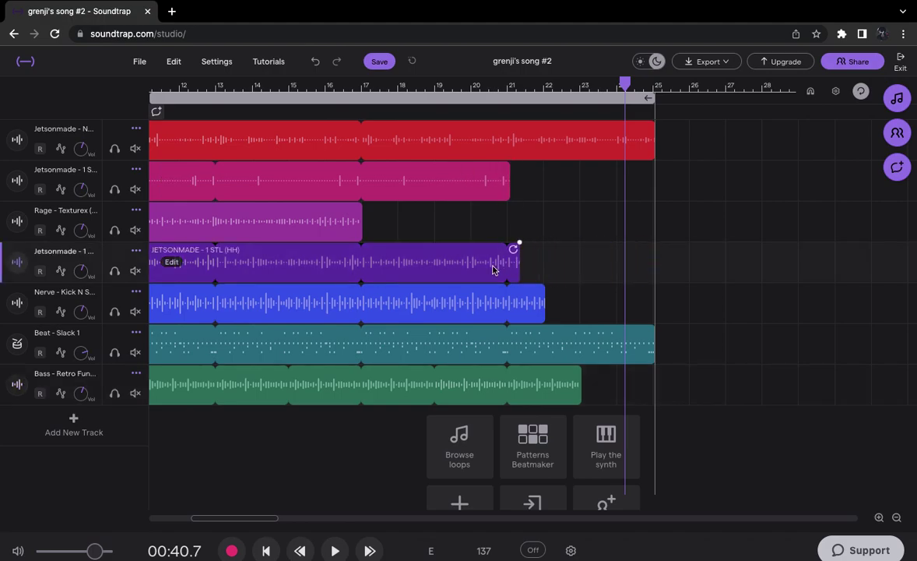
pyautogui.moveTo(580, 375); pyautogui.dragTo(628, 379)
pyautogui.moveTo(651, 327); pyautogui.dragTo(398, 359)
pyautogui.moveTo(541, 292); pyautogui.dragTo(637, 297)
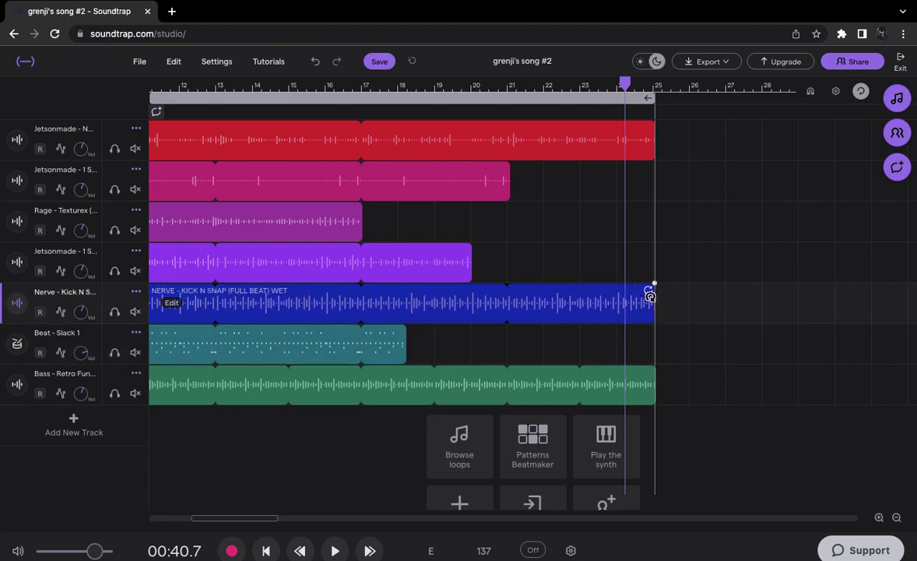
# Play the arrangement from about bar 11 and extend the pink Jetsonmade loop on the second track to bar 25.
pyautogui.moveTo(350, 86); pyautogui.dragTo(230, 102)
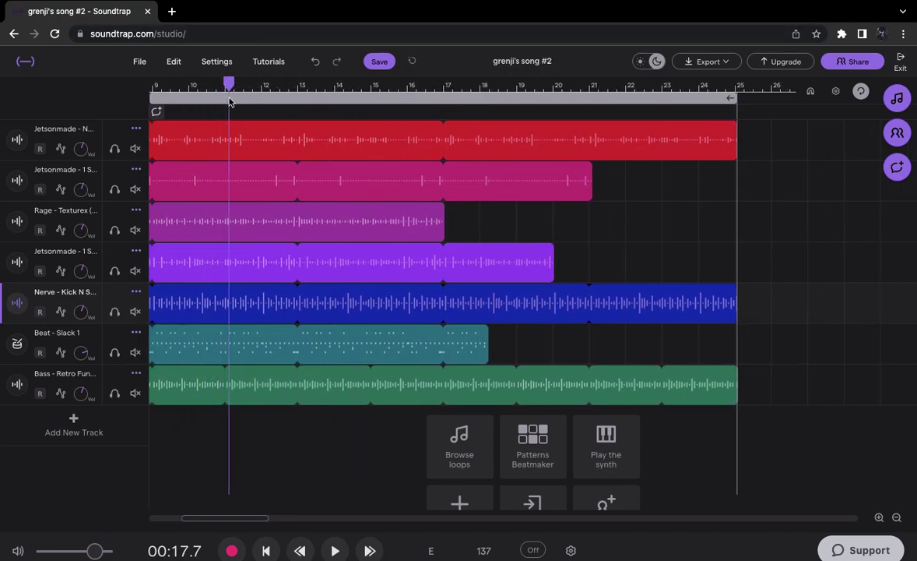
pyautogui.click(336, 551)
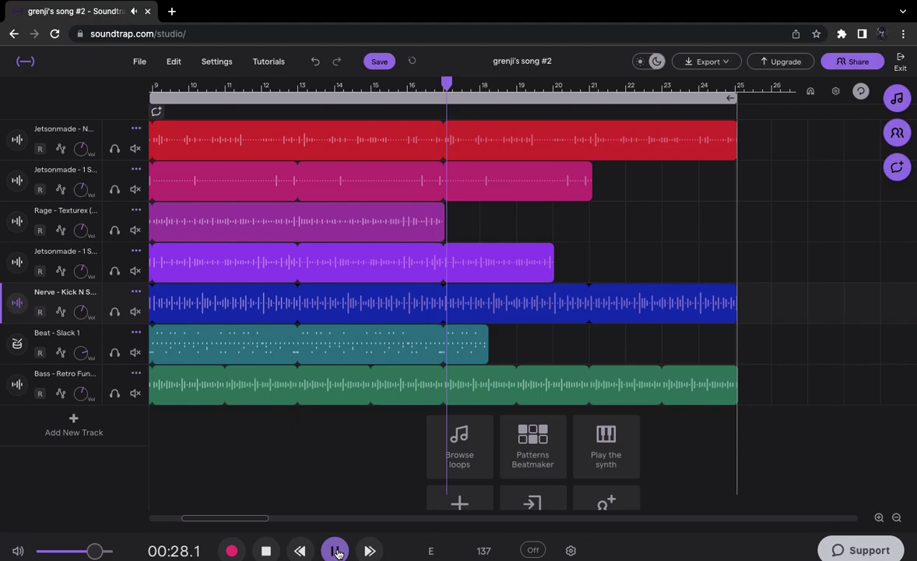
pyautogui.moveTo(436, 212)
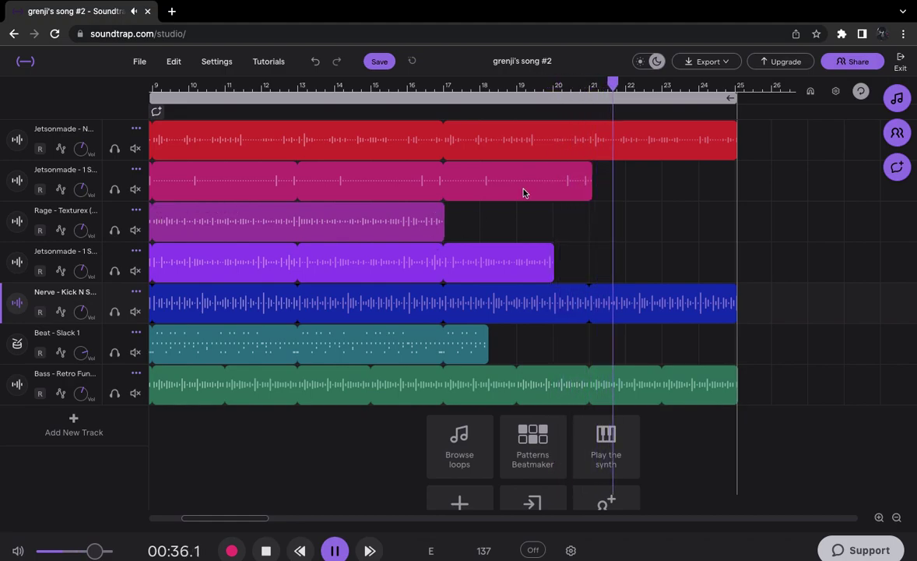
pyautogui.click(585, 173)
pyautogui.moveTo(585, 170); pyautogui.dragTo(734, 171)
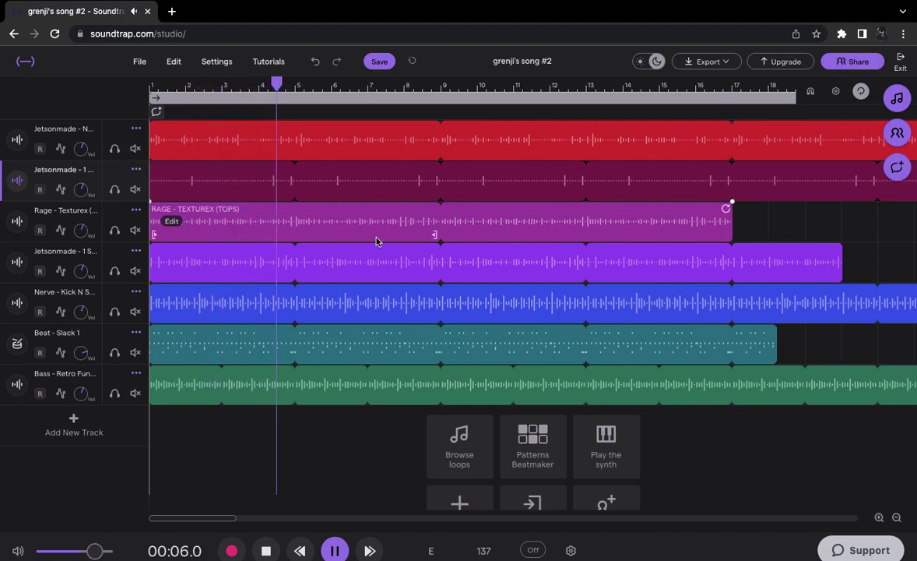
# Mute every track except the pink Jetsonmade loop on the second track to hear it alone.
pyautogui.click(136, 170)
pyautogui.click(135, 148)
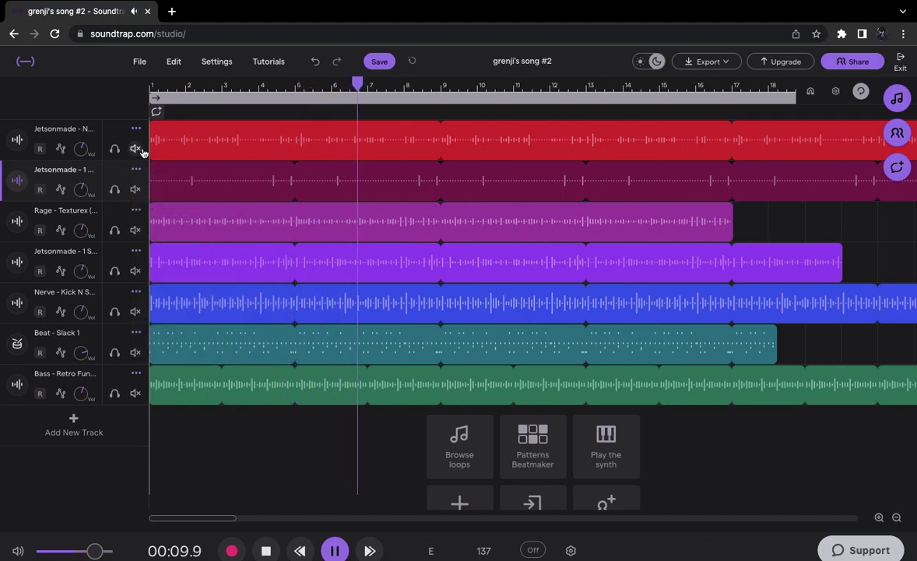
pyautogui.click(136, 148)
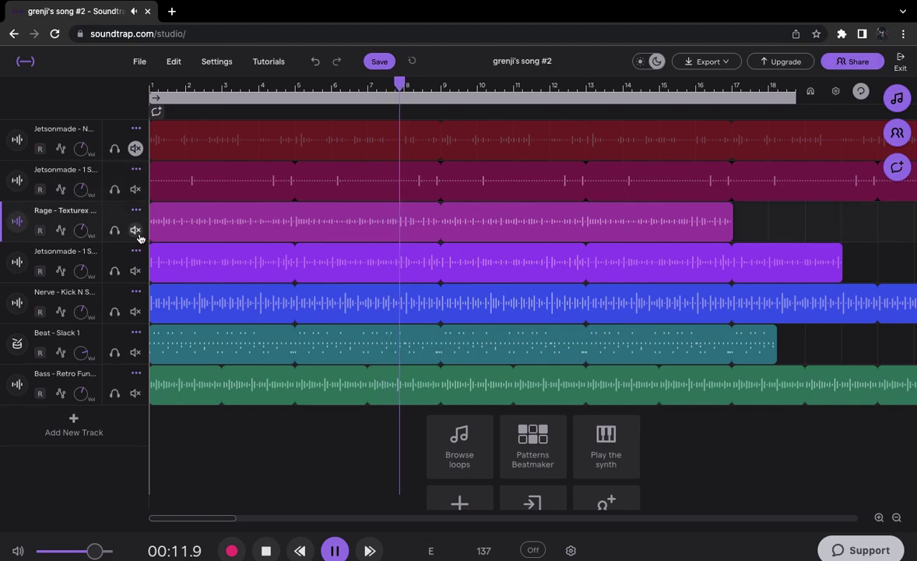
pyautogui.click(135, 230)
pyautogui.click(136, 271)
pyautogui.click(135, 311)
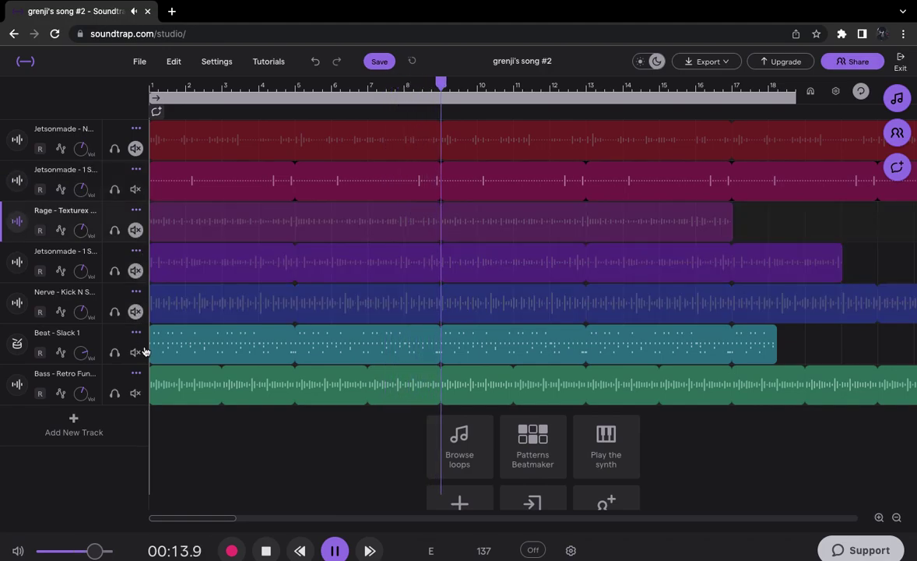
pyautogui.click(135, 352)
pyautogui.click(136, 393)
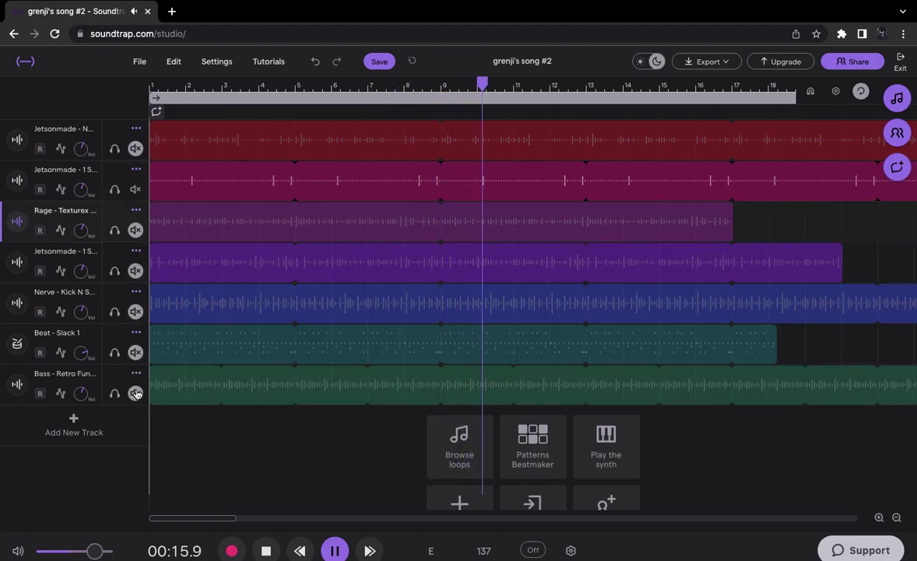
# Delete the pink Jetsonmade track in second place and unmute all the remaining tracks.
pyautogui.click(136, 169)
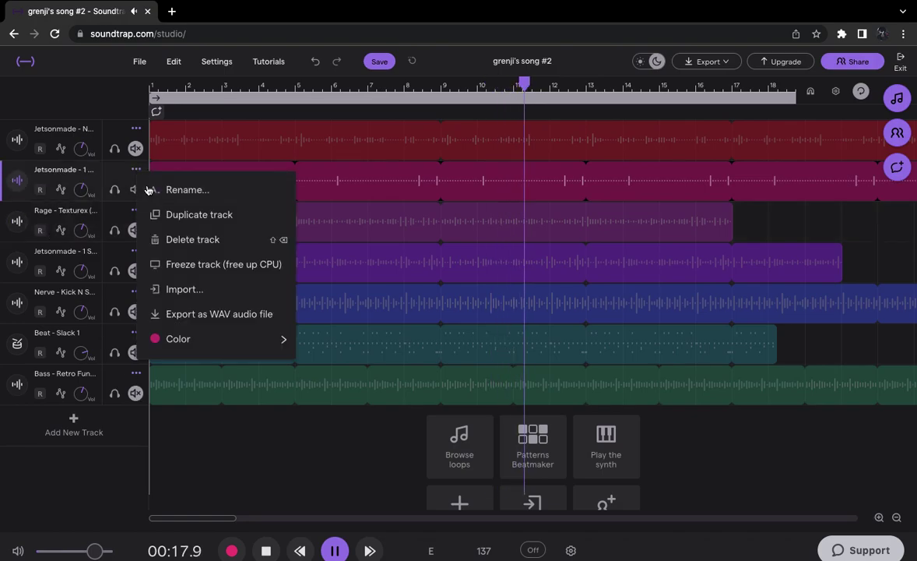
pyautogui.click(150, 240)
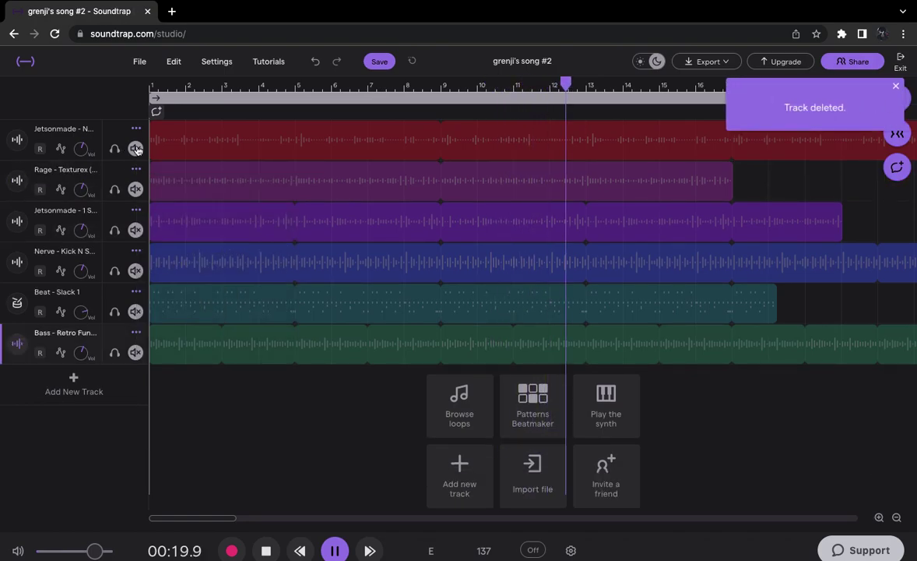
pyautogui.click(136, 148)
pyautogui.click(136, 189)
pyautogui.click(136, 229)
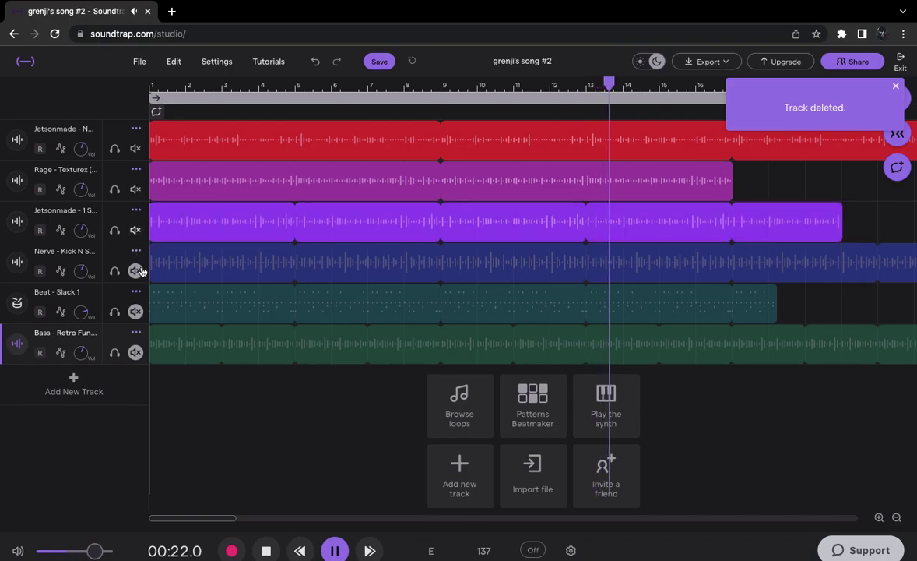
pyautogui.click(135, 270)
pyautogui.click(135, 311)
pyautogui.click(135, 352)
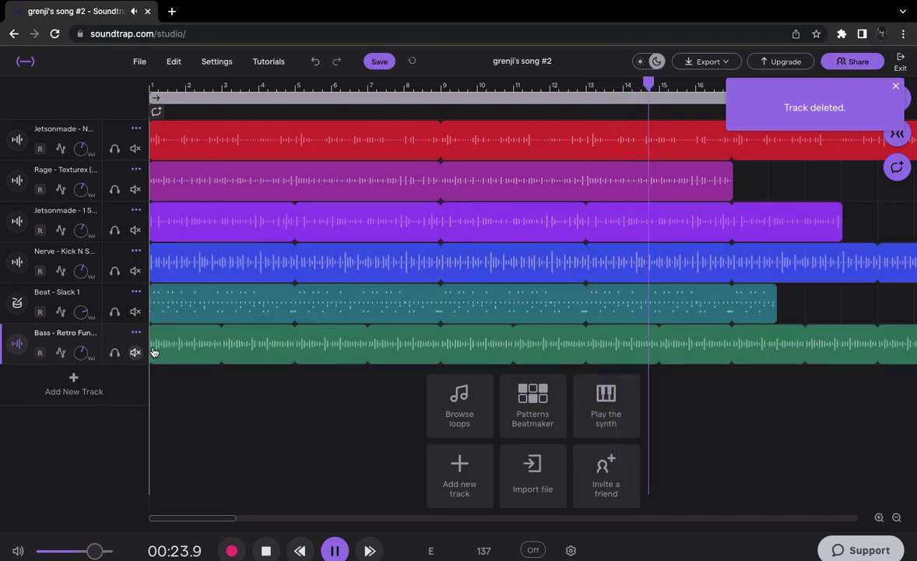
# Try extending the Rage - Texturex (Tops) loop to about bar 19 and shorten it back to bar 17.
pyautogui.hscroll(2, 413, 288)
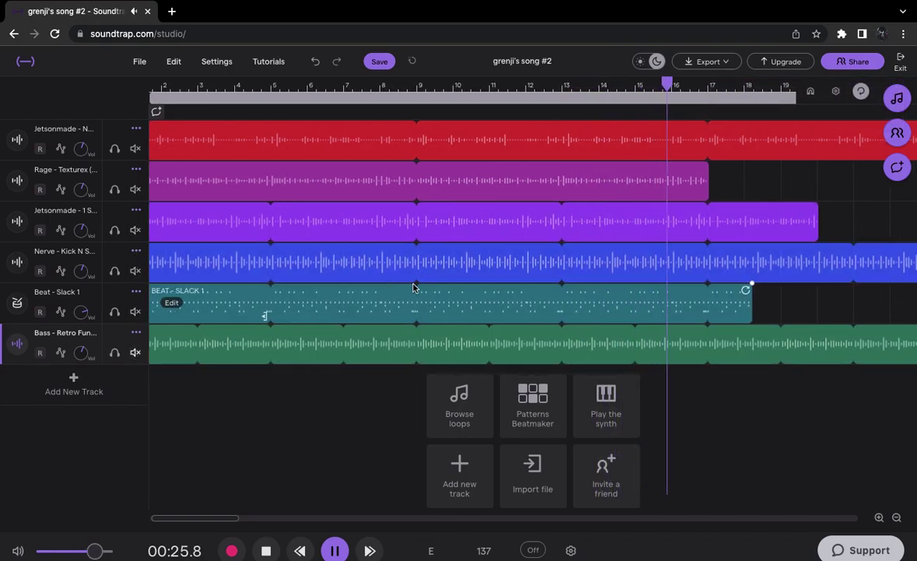
pyautogui.hscroll(2, 413, 288)
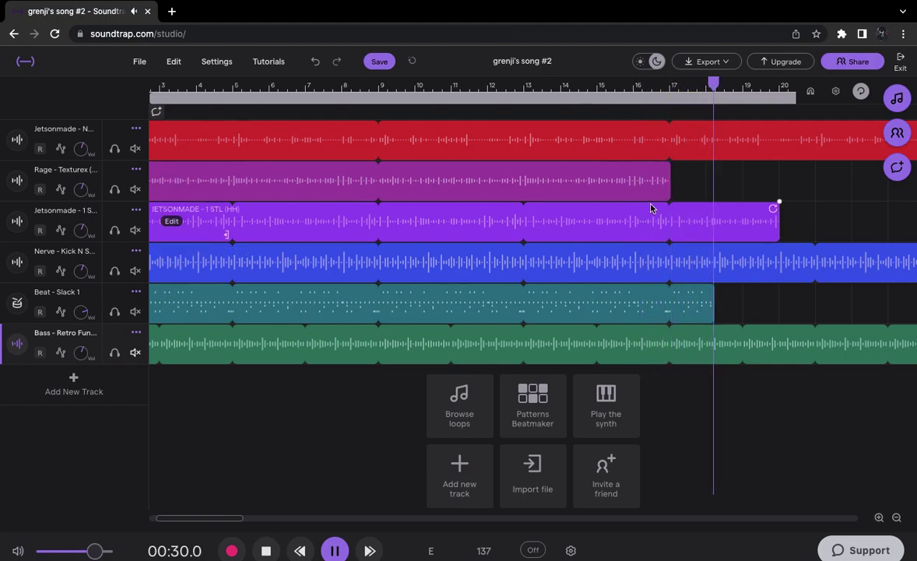
pyautogui.moveTo(664, 168); pyautogui.dragTo(750, 179)
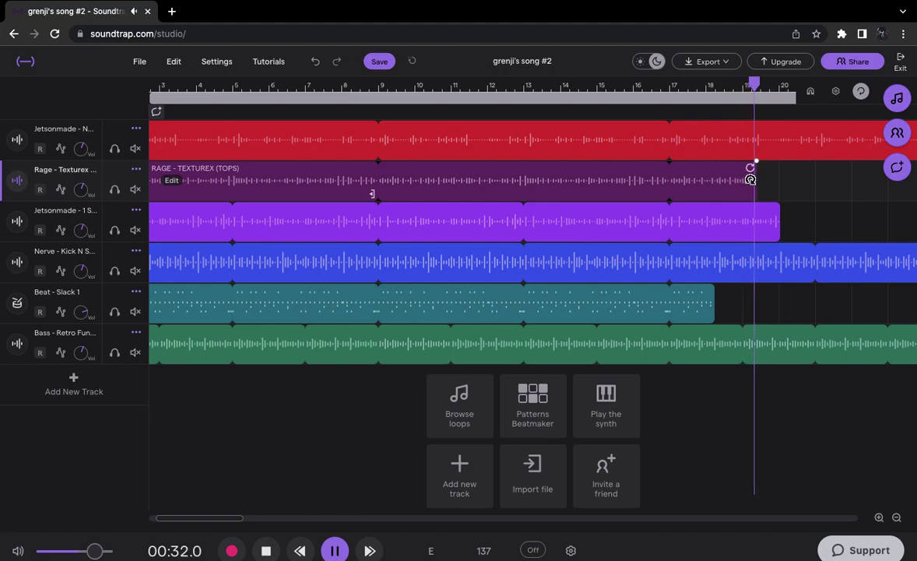
pyautogui.hscroll(4, 774, 205)
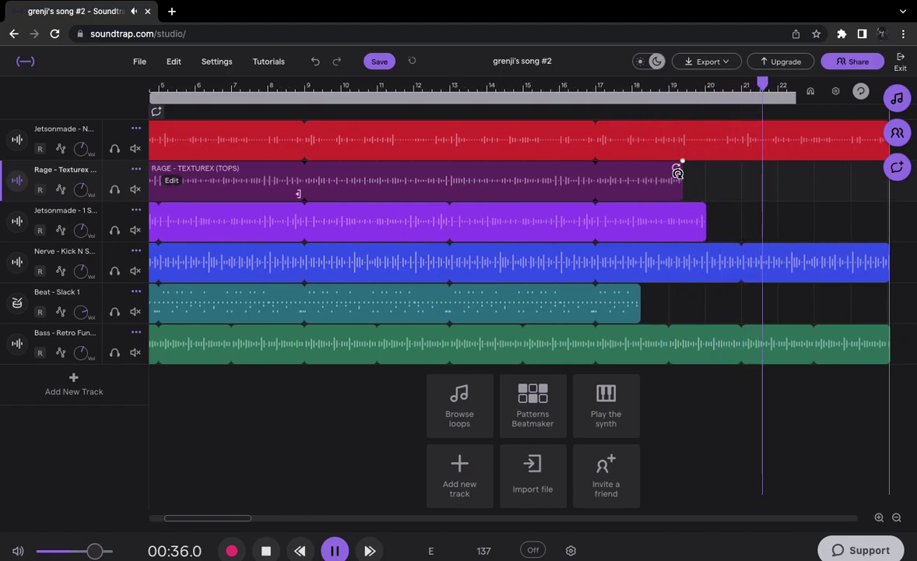
pyautogui.moveTo(677, 170); pyautogui.dragTo(589, 162)
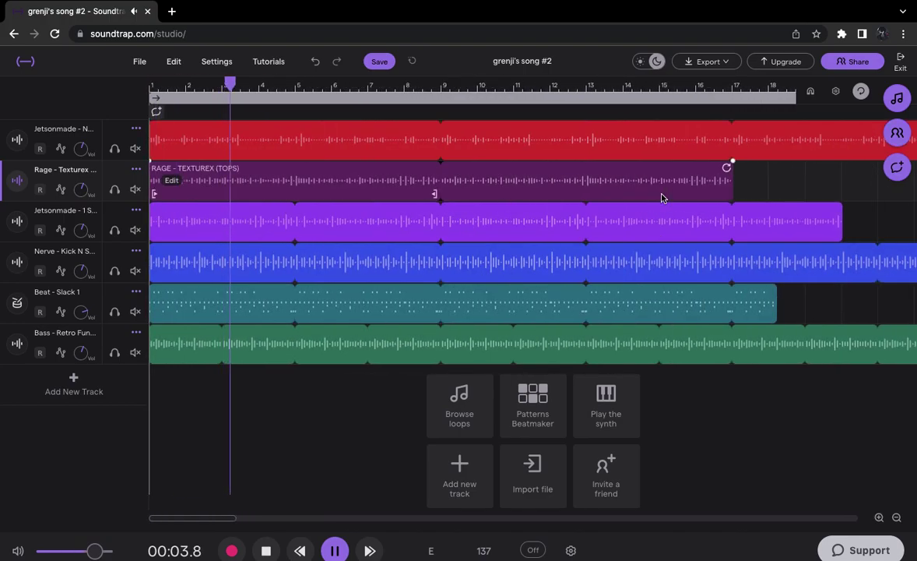
# Stop playback and adjust the end of the cycle region to slightly past bar 25.
pyautogui.press('space')
pyautogui.hscroll(2, 419, 288)
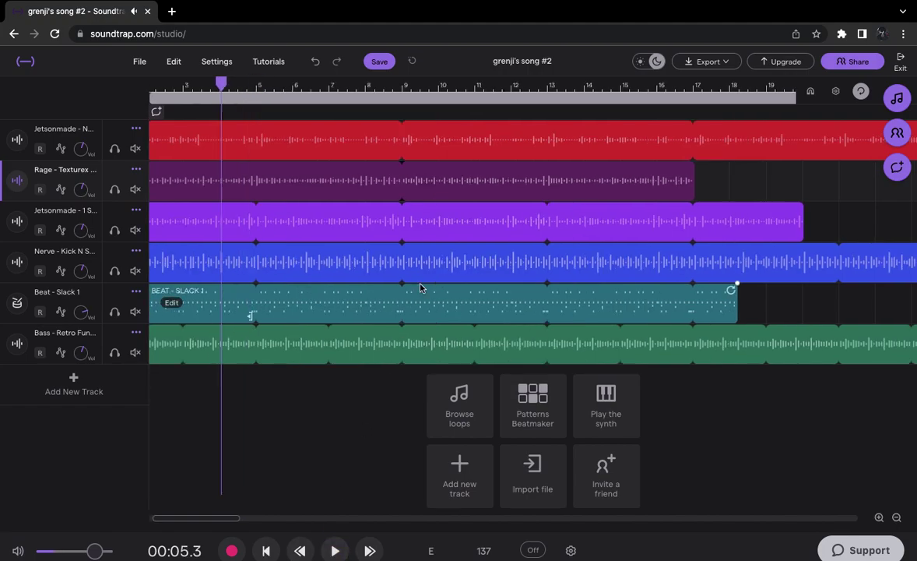
pyautogui.hscroll(5, 422, 287)
pyautogui.moveTo(519, 99); pyautogui.dragTo(534, 100)
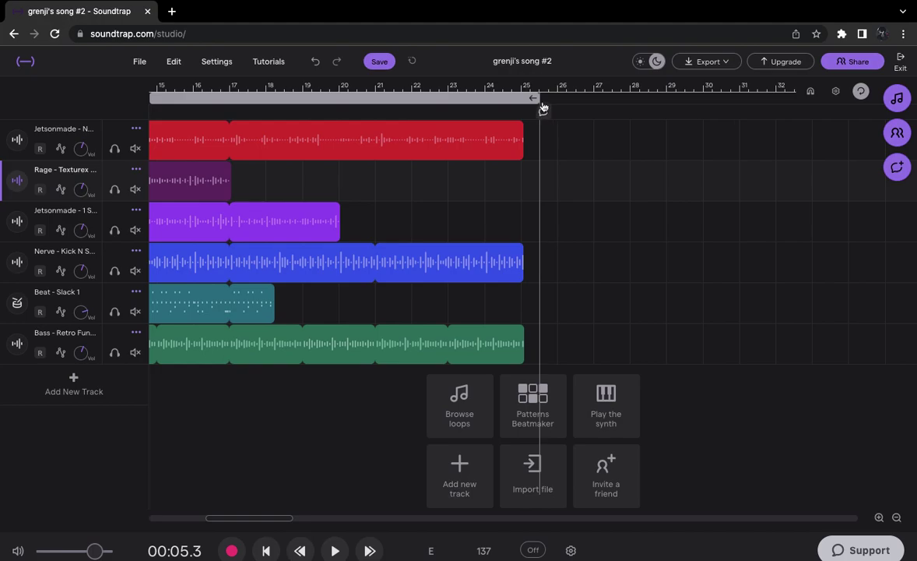
pyautogui.moveTo(532, 98); pyautogui.dragTo(530, 98)
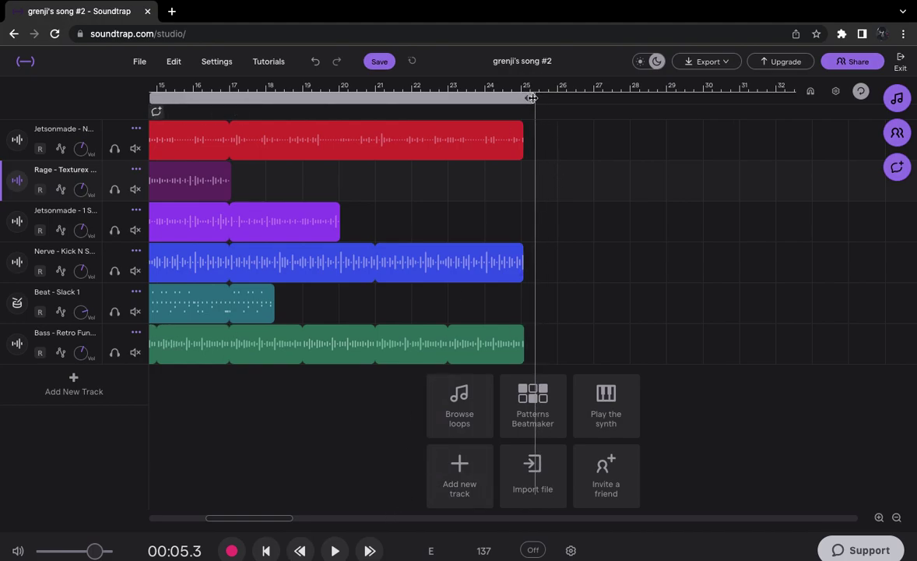
pyautogui.moveTo(532, 98); pyautogui.dragTo(527, 97)
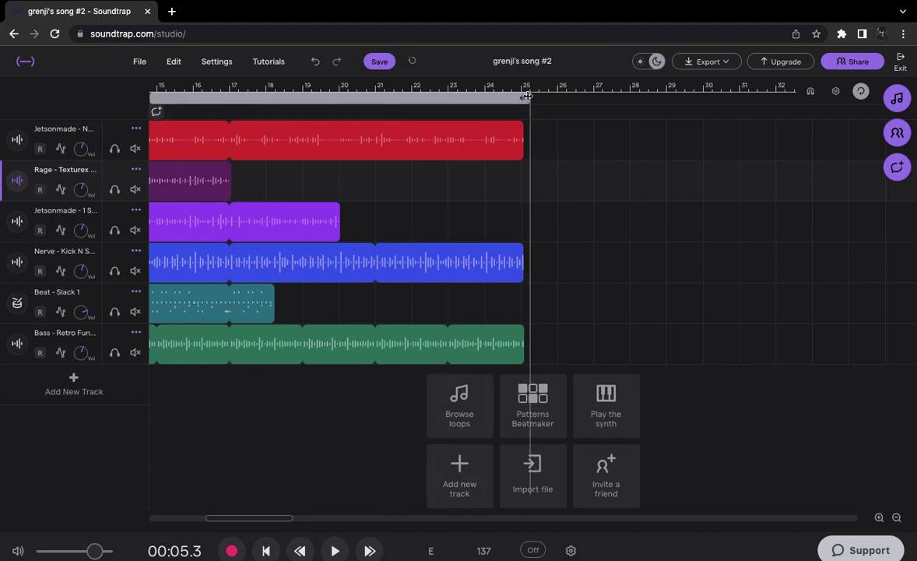
# Play the arrangement from about bar 17 to check how the ending loops back to the start.
pyautogui.click(335, 551)
pyautogui.click(589, 123)
pyautogui.press('space')
pyautogui.click(703, 87)
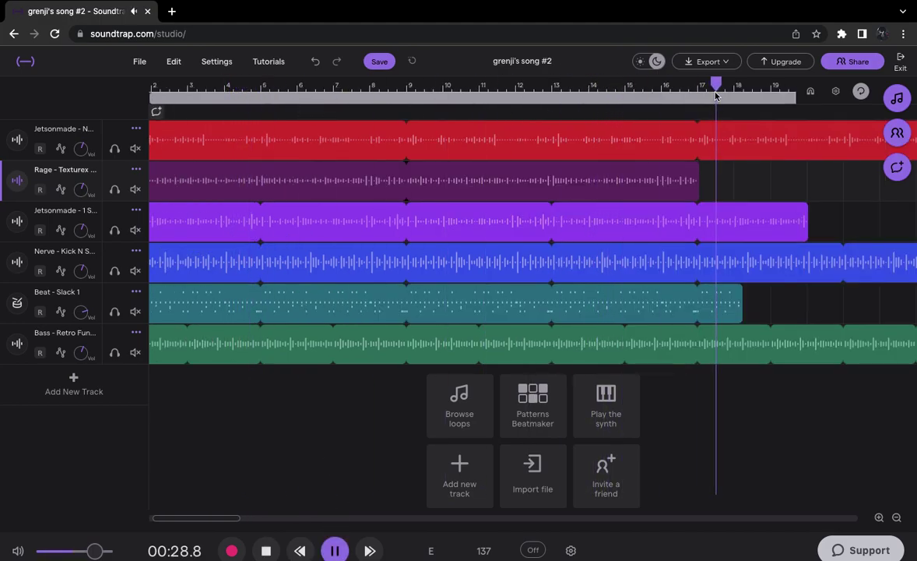
pyautogui.hscroll(5, 740, 125)
pyautogui.hscroll(3, 765, 146)
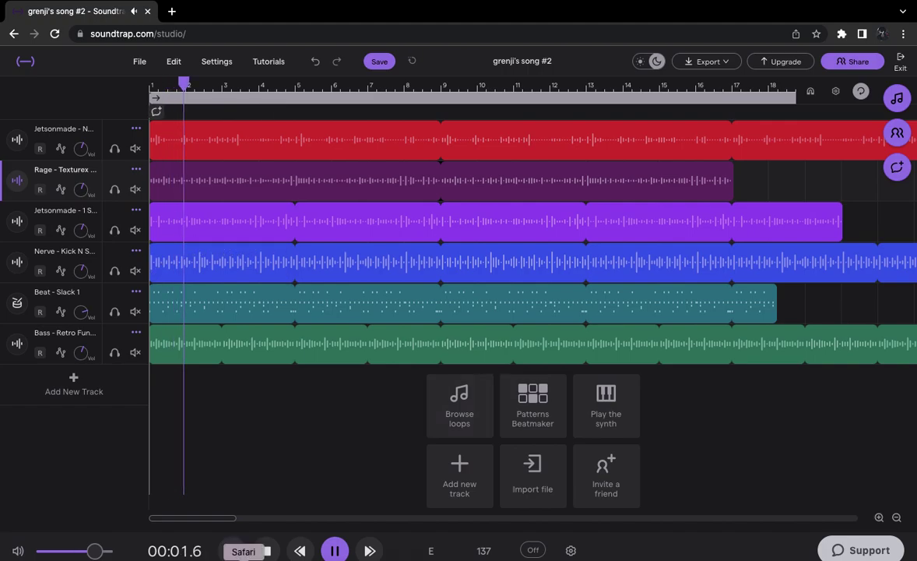
# Stop playback and trim the end of the cycle region to bar 25 where the clips end.
pyautogui.press('space')
pyautogui.hscroll(6, 589, 147)
pyautogui.moveTo(770, 100); pyautogui.dragTo(756, 102)
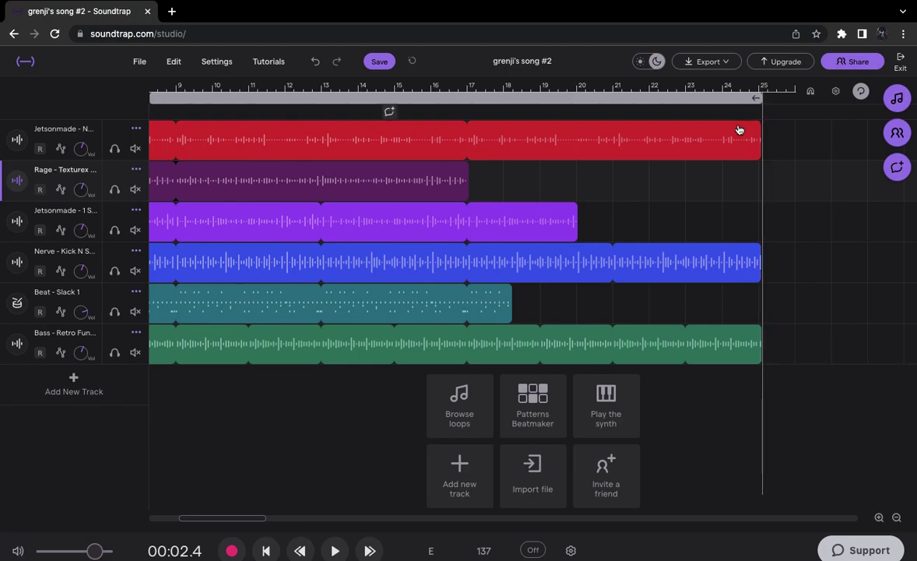
pyautogui.hscroll(-6, 654, 181)
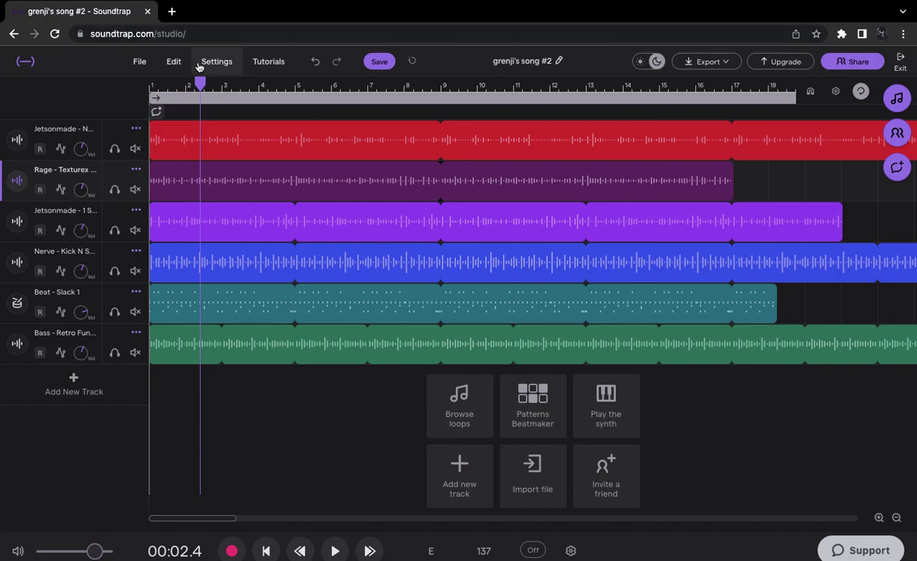
# Exit the studio while saving the project, and dismiss the Screen Time website alerts.
pyautogui.click(901, 60)
pyautogui.click(583, 352)
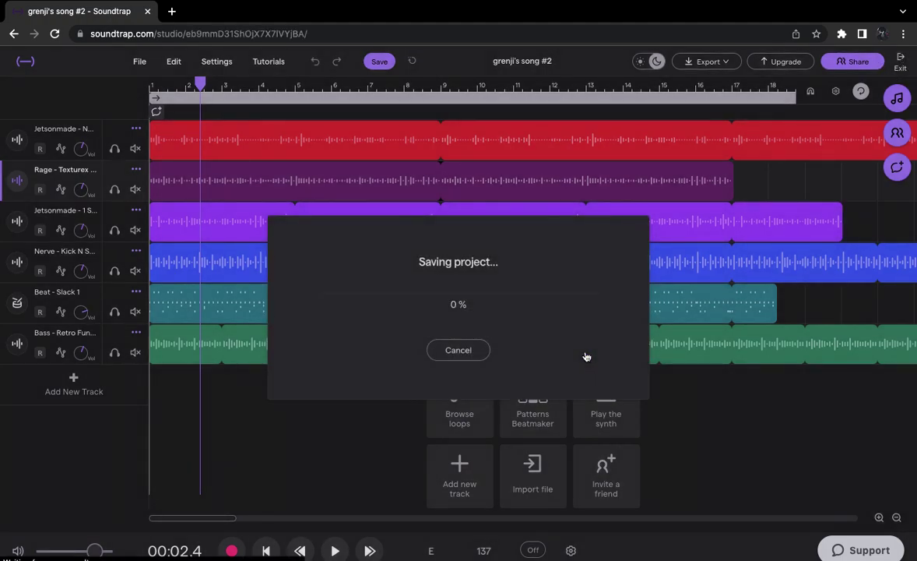
pyautogui.click(576, 210)
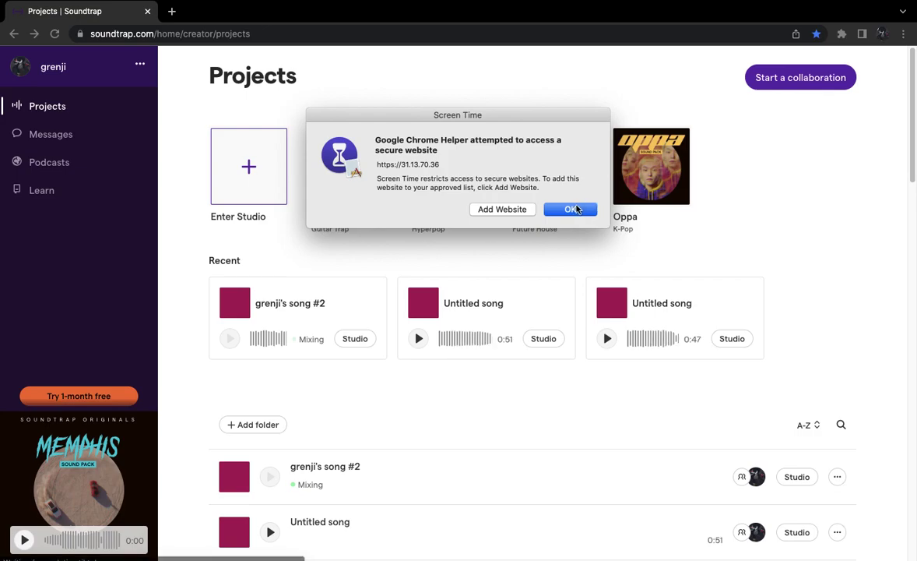
pyautogui.click(576, 209)
# Preview the untitled songs lasting 0:47, 0:34, 0:52 and 0:42 in the project list.
pyautogui.scroll(-4, 573, 260)
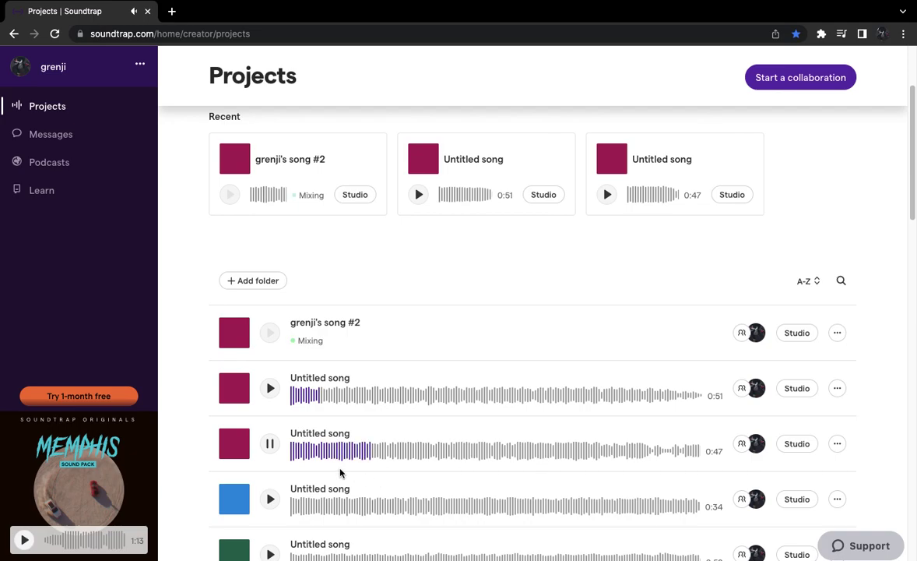
pyautogui.click(270, 443)
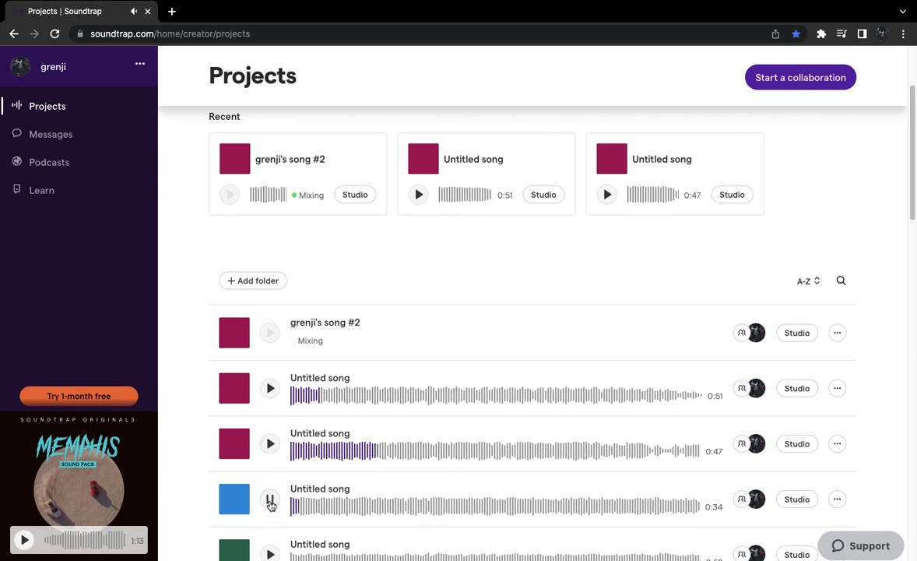
pyautogui.scroll(-1, 270, 505)
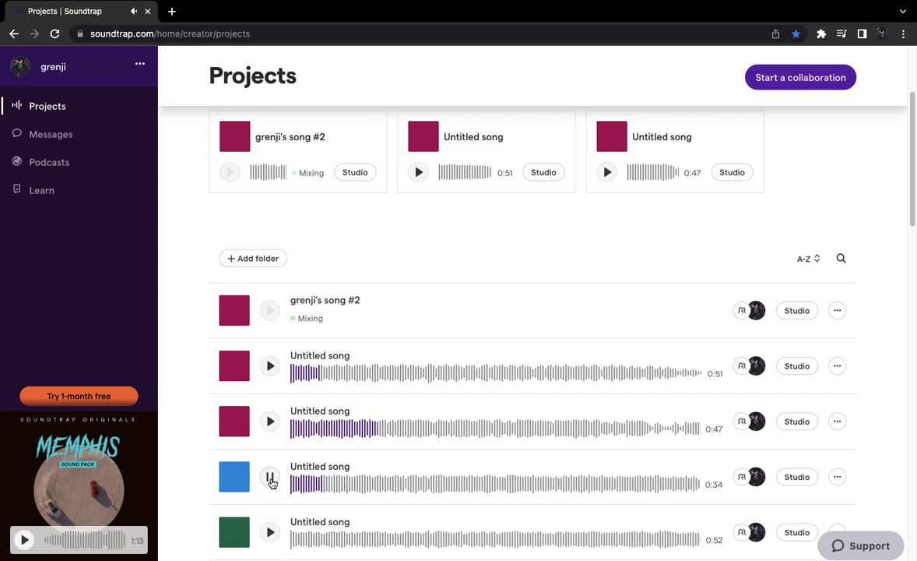
pyautogui.click(270, 476)
pyautogui.scroll(-2, 271, 482)
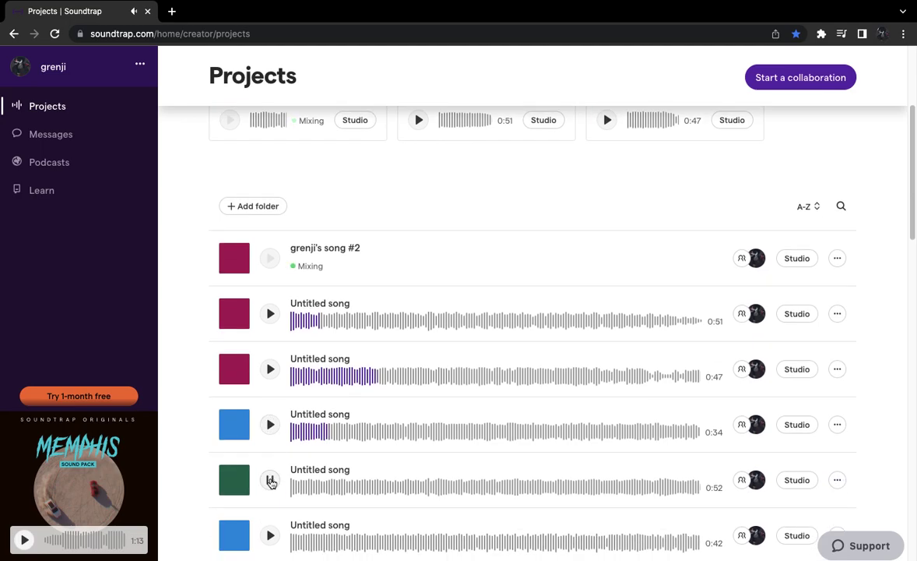
pyautogui.scroll(-1, 271, 483)
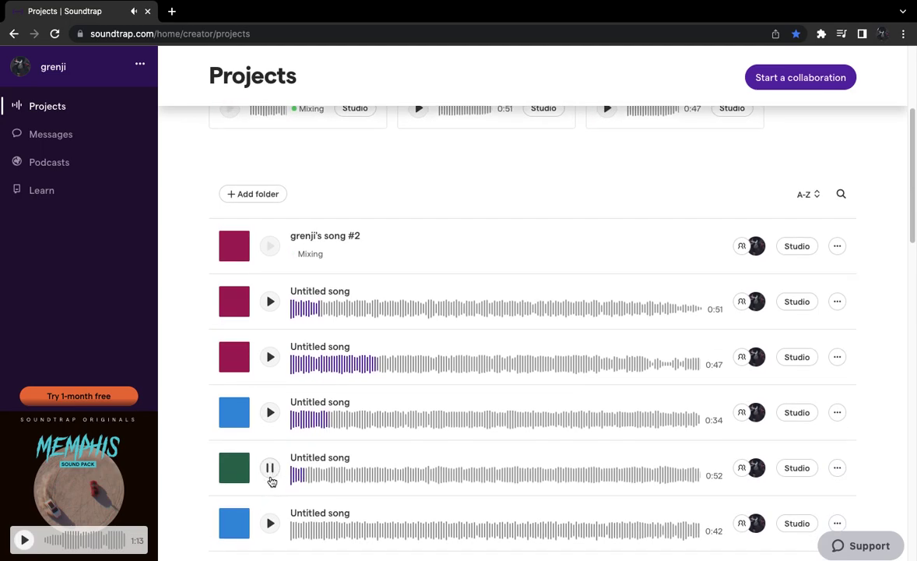
pyautogui.click(271, 481)
pyautogui.scroll(-2, 271, 481)
pyautogui.scroll(-3, 269, 468)
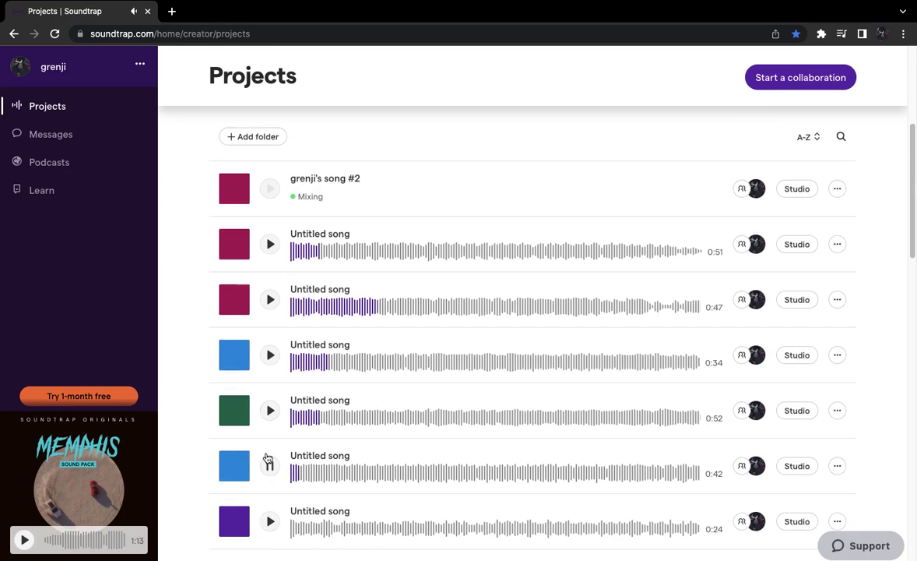
# Preview the untitled songs lasting 0:24, 0:30 and 0:12 in the project list.
pyautogui.click(270, 405)
pyautogui.click(271, 466)
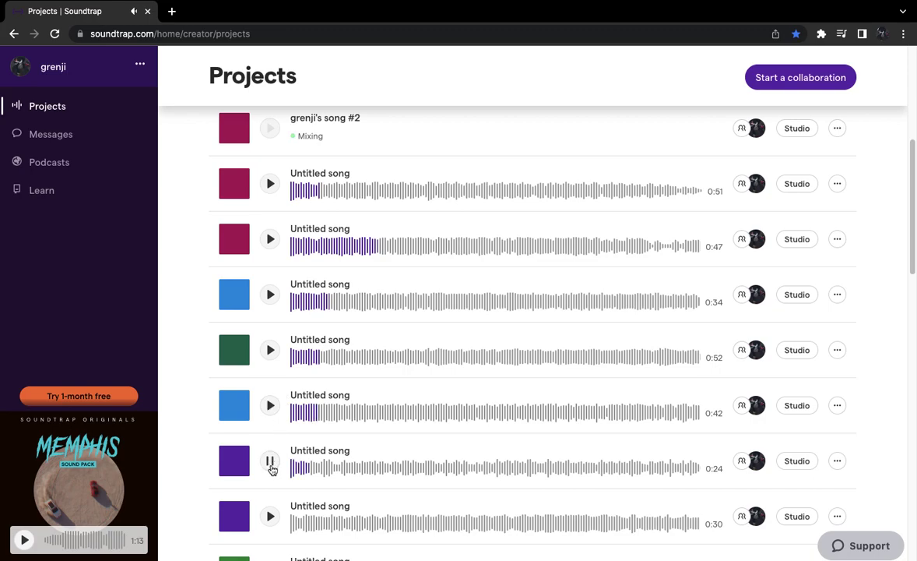
pyautogui.click(271, 466)
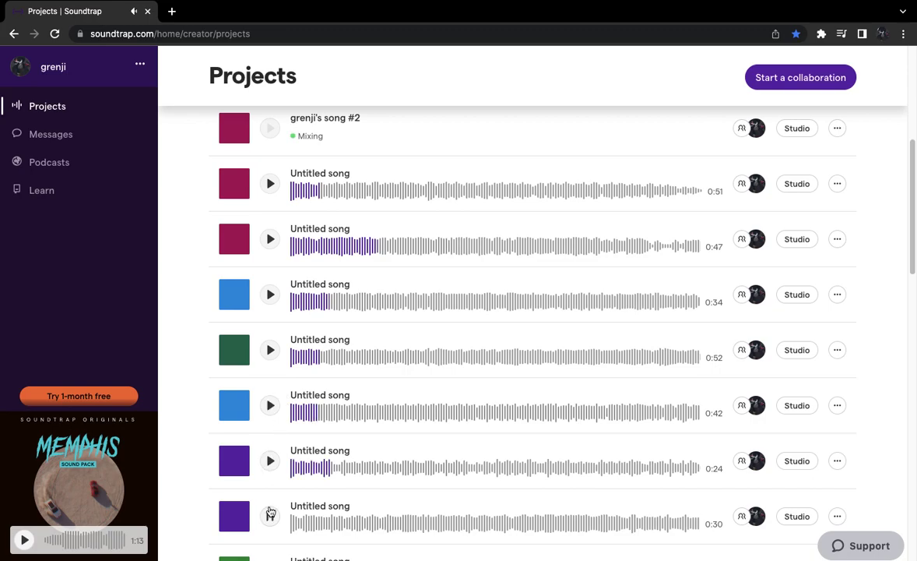
pyautogui.click(269, 512)
pyautogui.scroll(-3, 269, 511)
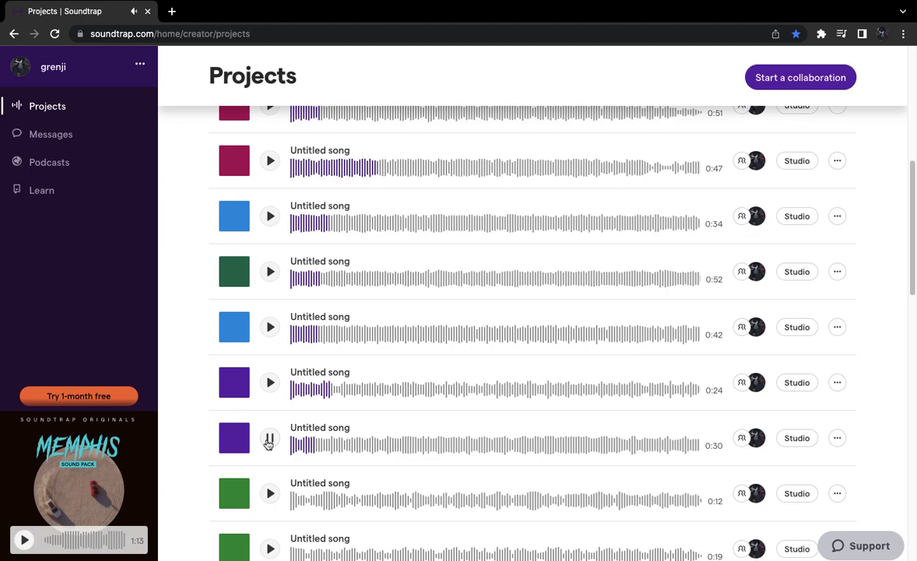
pyautogui.click(266, 492)
pyautogui.scroll(-2, 266, 492)
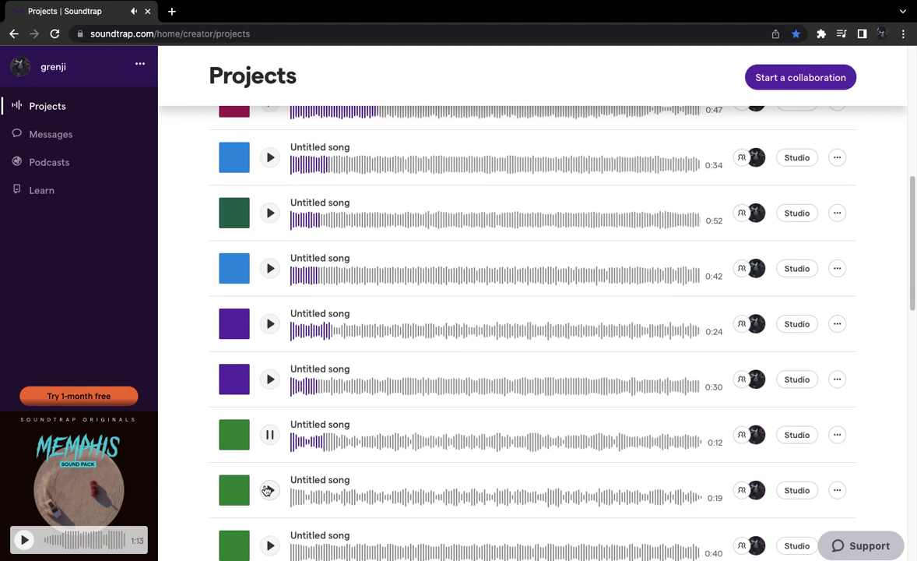
# Preview the two green untitled songs lasting 0:19 and 0:40 further down the project list.
pyautogui.click(267, 489)
pyautogui.scroll(-2, 266, 489)
pyautogui.click(266, 484)
pyautogui.click(267, 433)
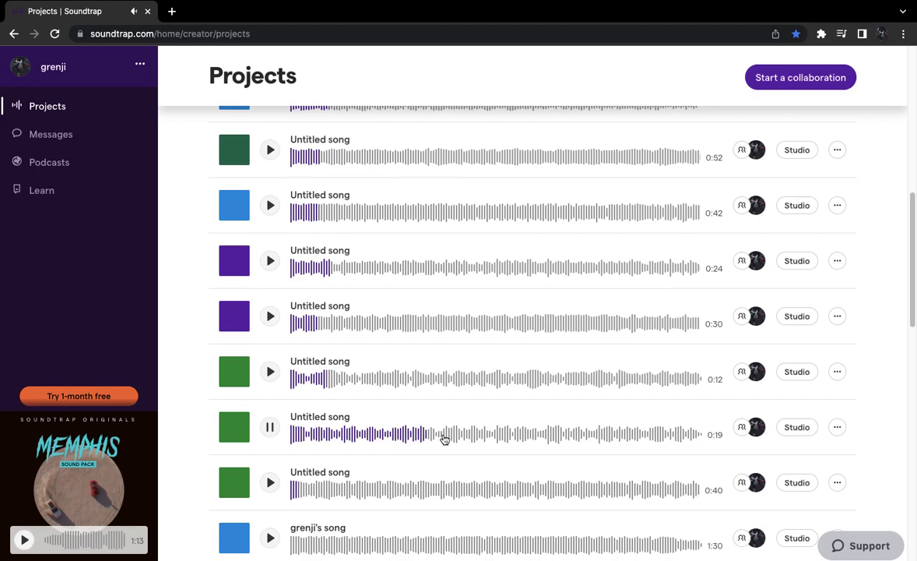
pyautogui.scroll(-2, 292, 436)
pyautogui.click(270, 417)
pyautogui.scroll(-1, 274, 420)
pyautogui.scroll(-1, 274, 421)
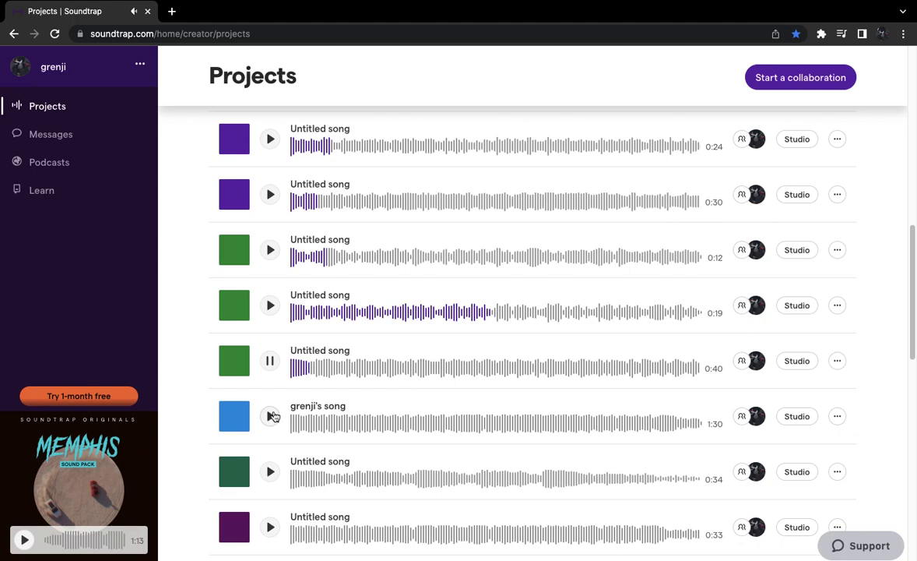